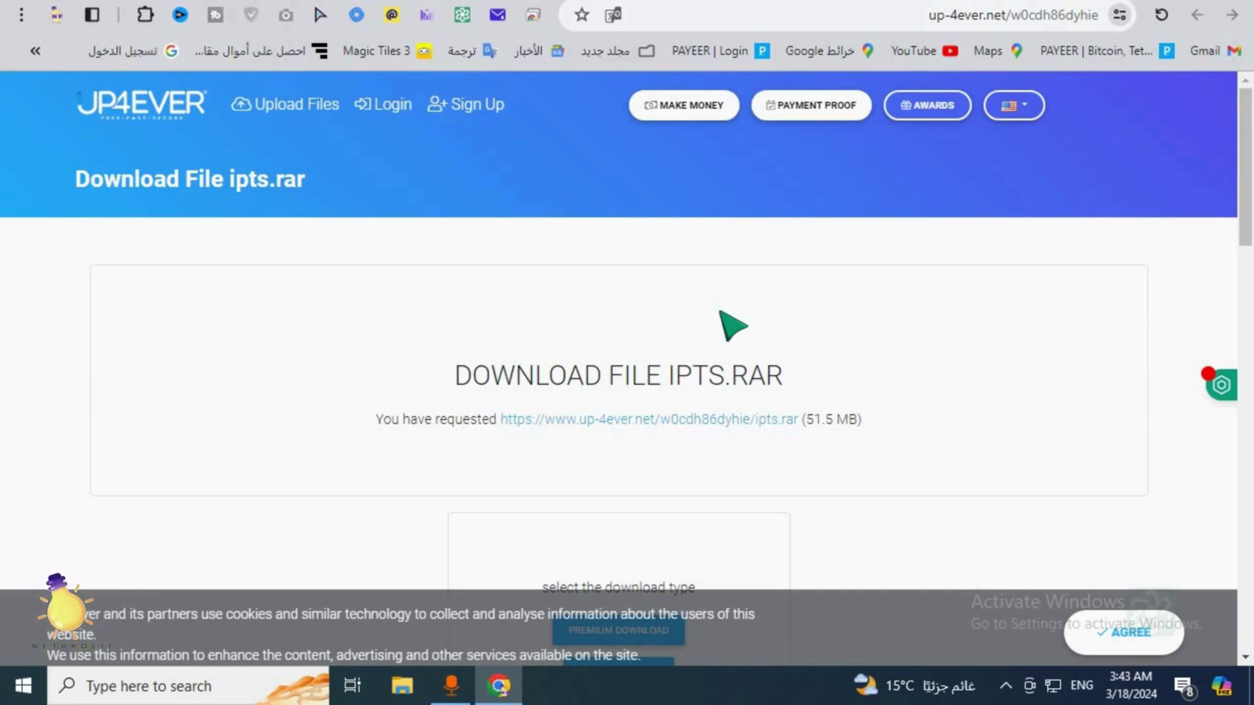
# Choose the free download type for ipts.rar on the file page, closing the advertising tabs that open
pyautogui.scroll(-4, 685, 425)
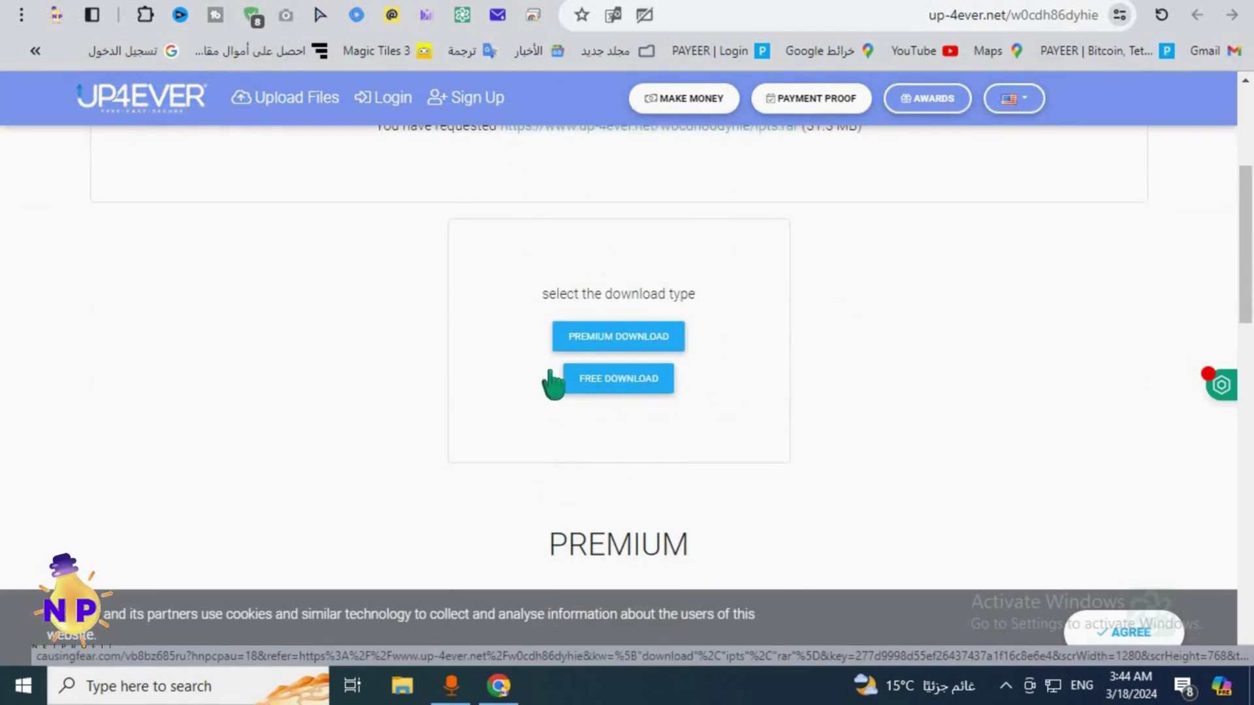
pyautogui.click(609, 383)
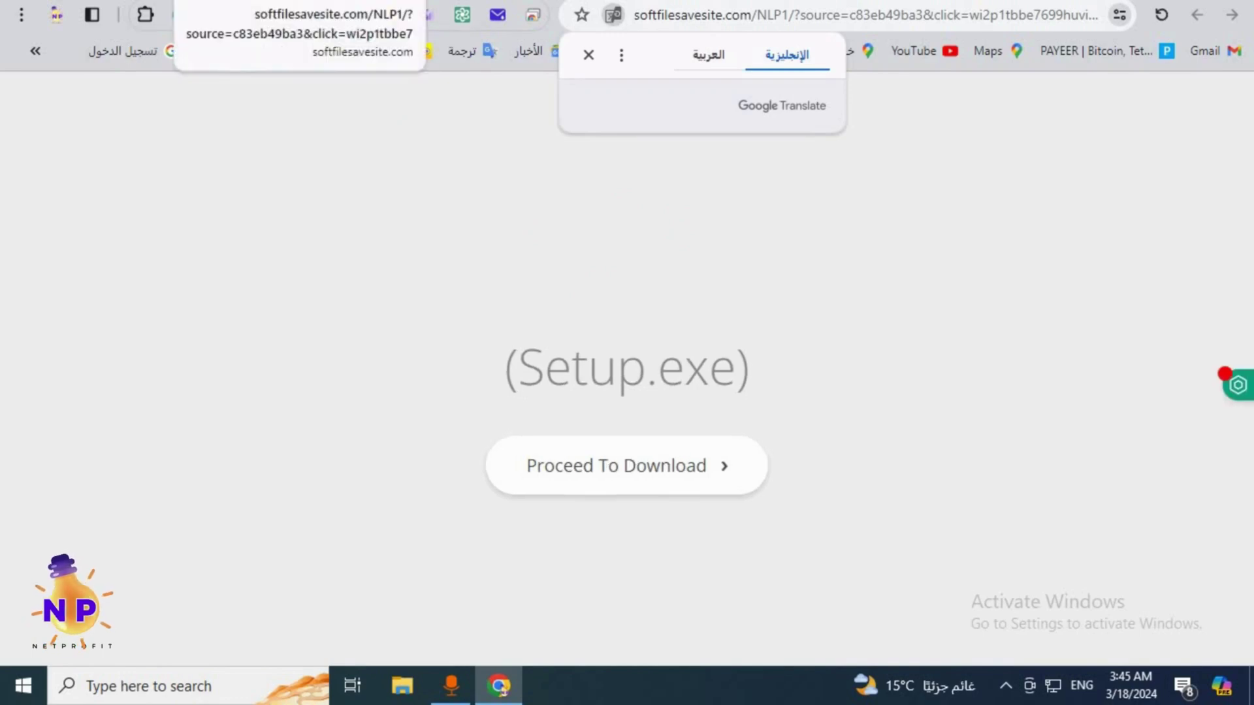
pyautogui.rightClick(361, 21)
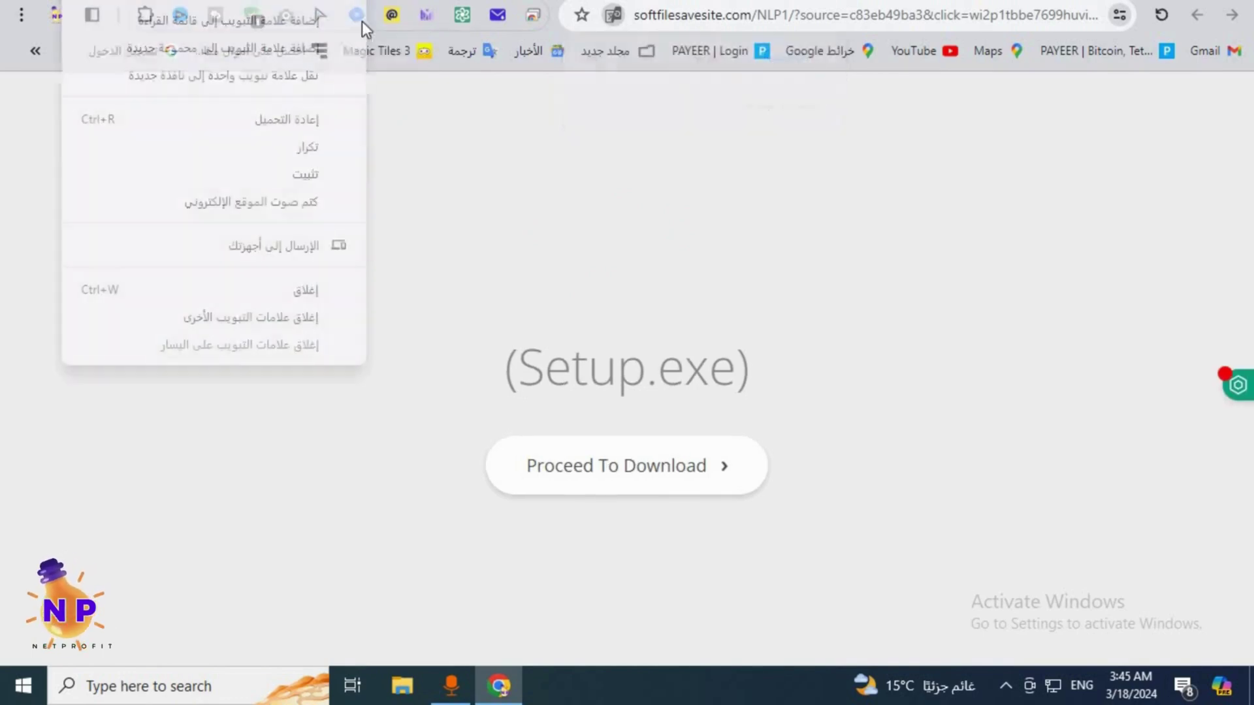
pyautogui.click(307, 292)
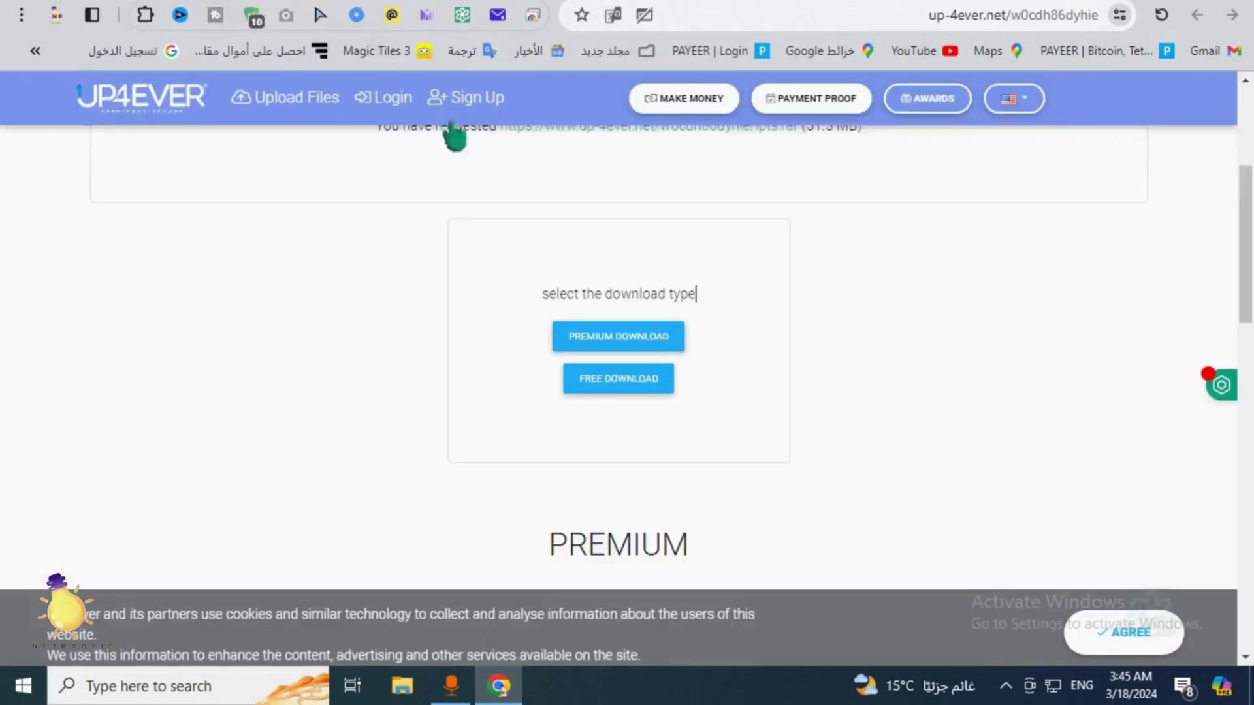
pyautogui.click(613, 387)
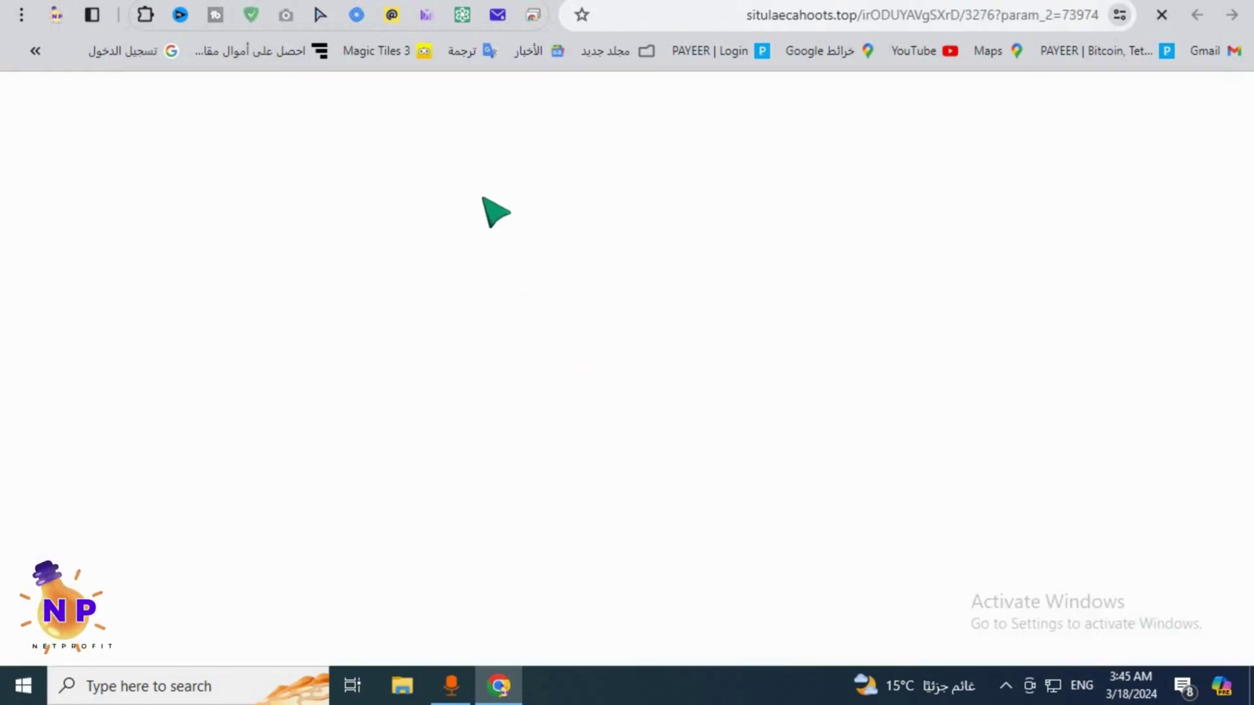
pyautogui.rightClick(360, 19)
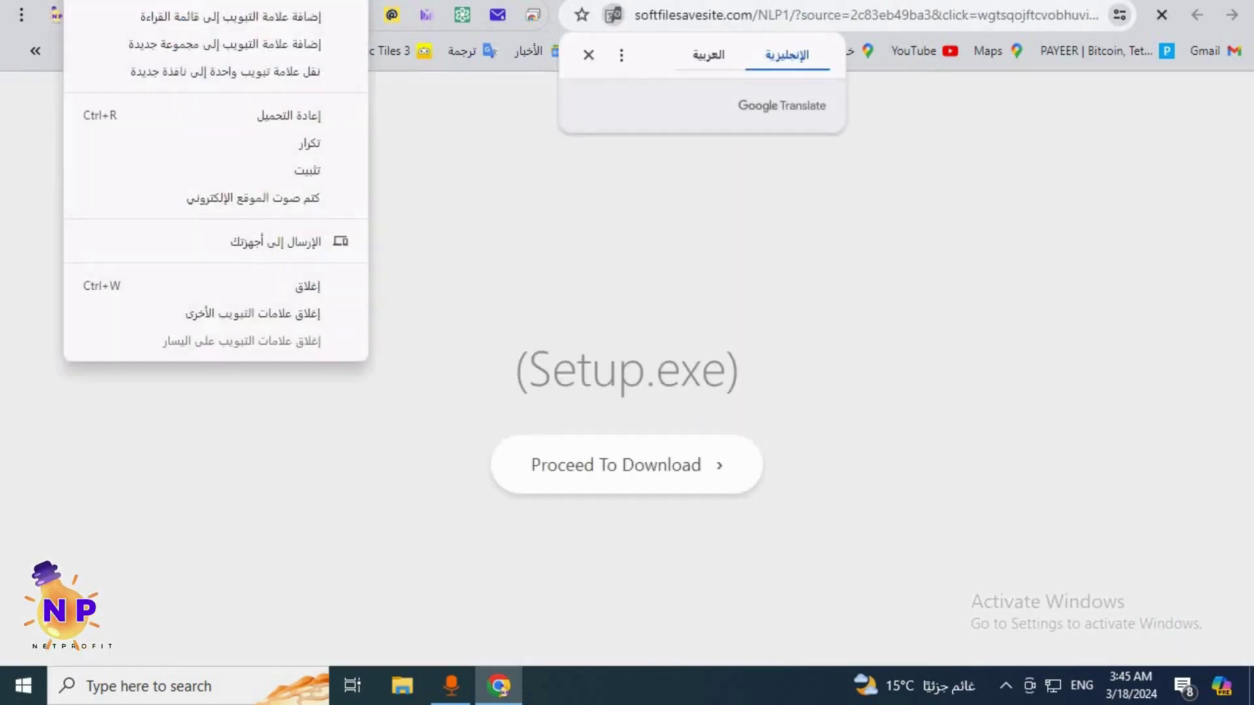
pyautogui.click(316, 288)
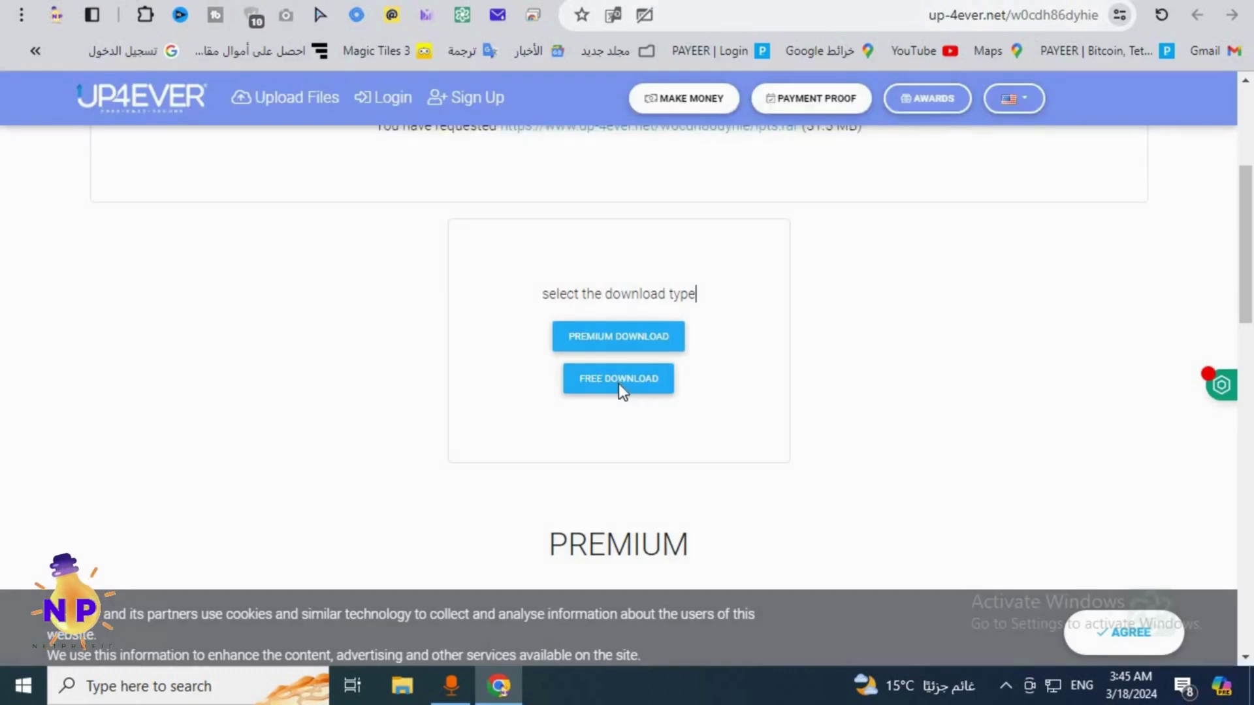
pyautogui.click(619, 384)
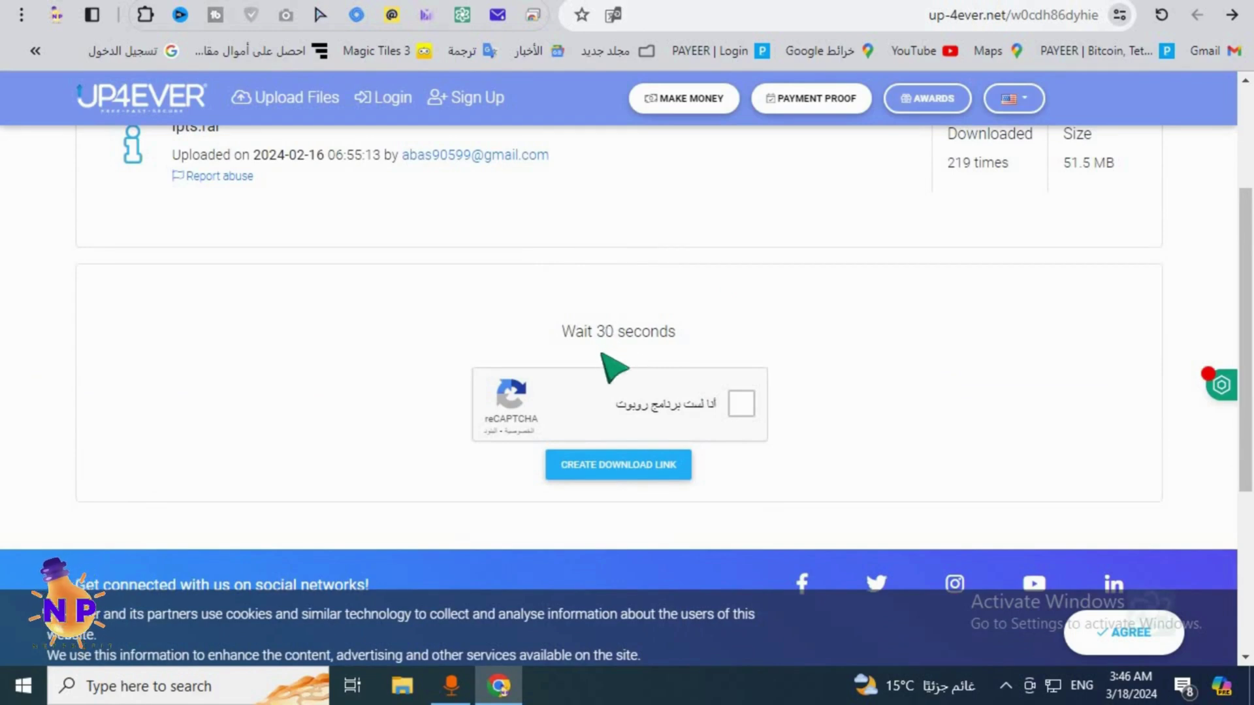
# Complete the reCAPTCHA check on the ipts.rar download page, closing the advertising tabs that open
pyautogui.click(741, 405)
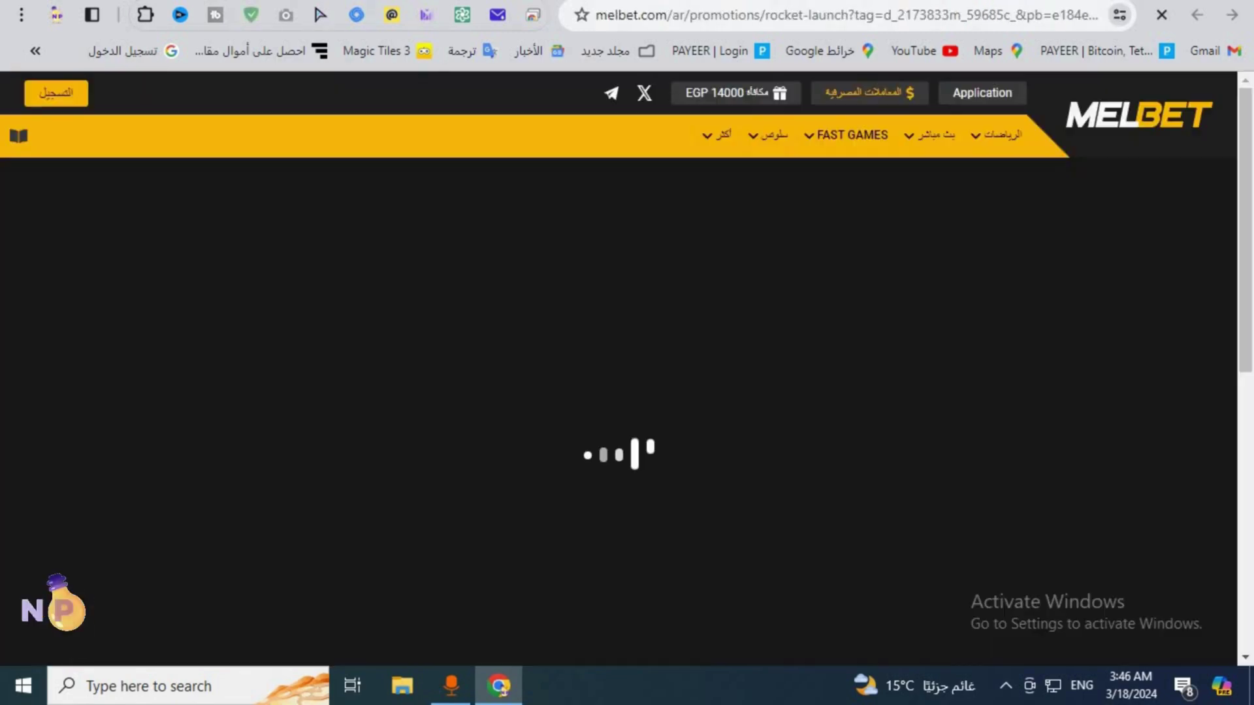
pyautogui.rightClick(363, 2)
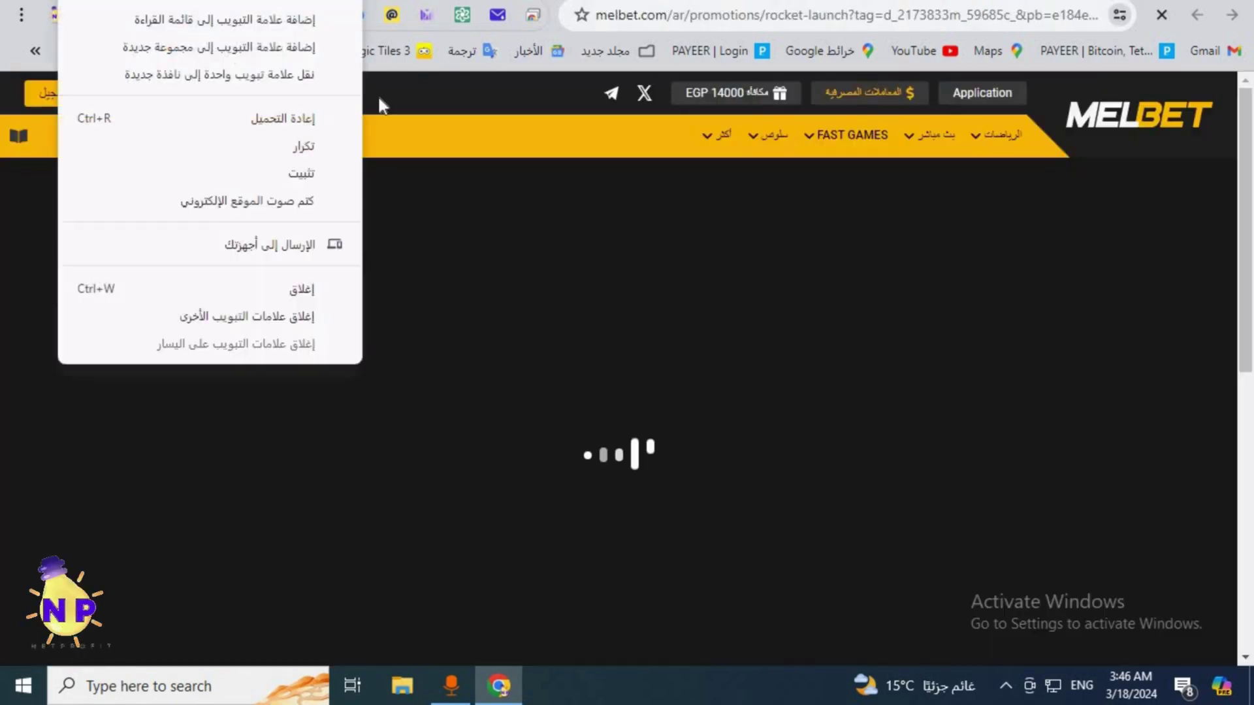
pyautogui.click(304, 295)
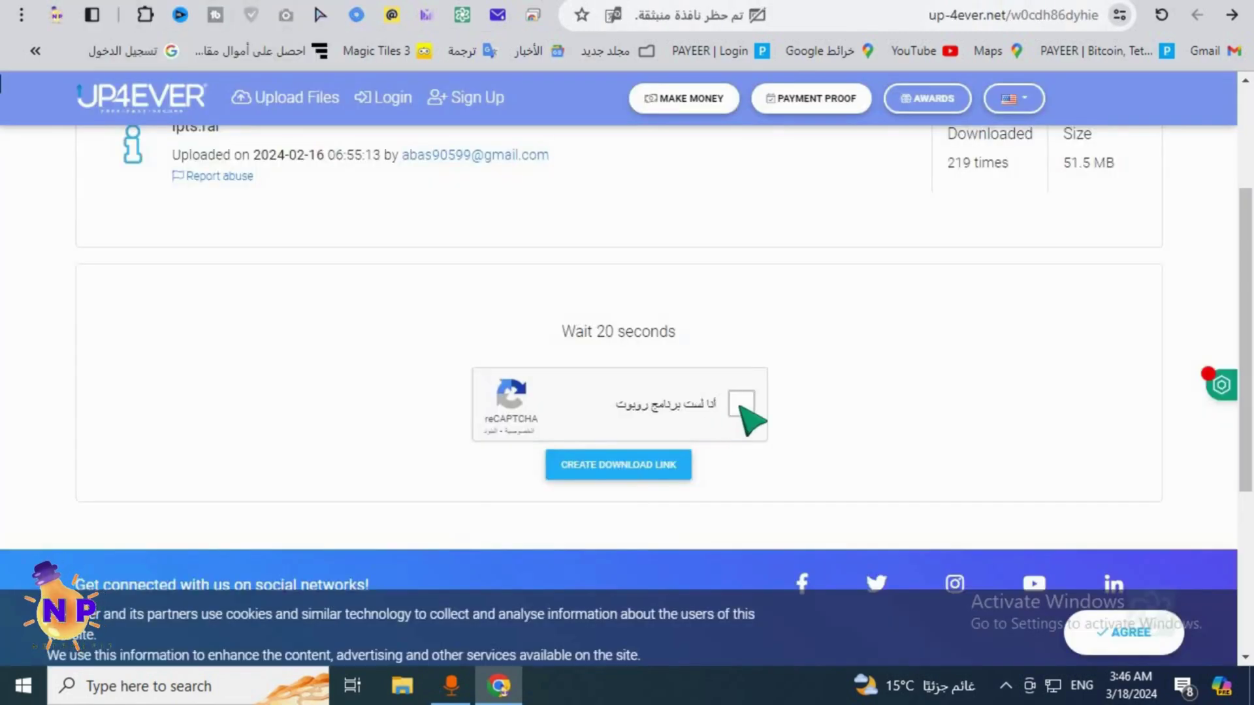
pyautogui.click(742, 411)
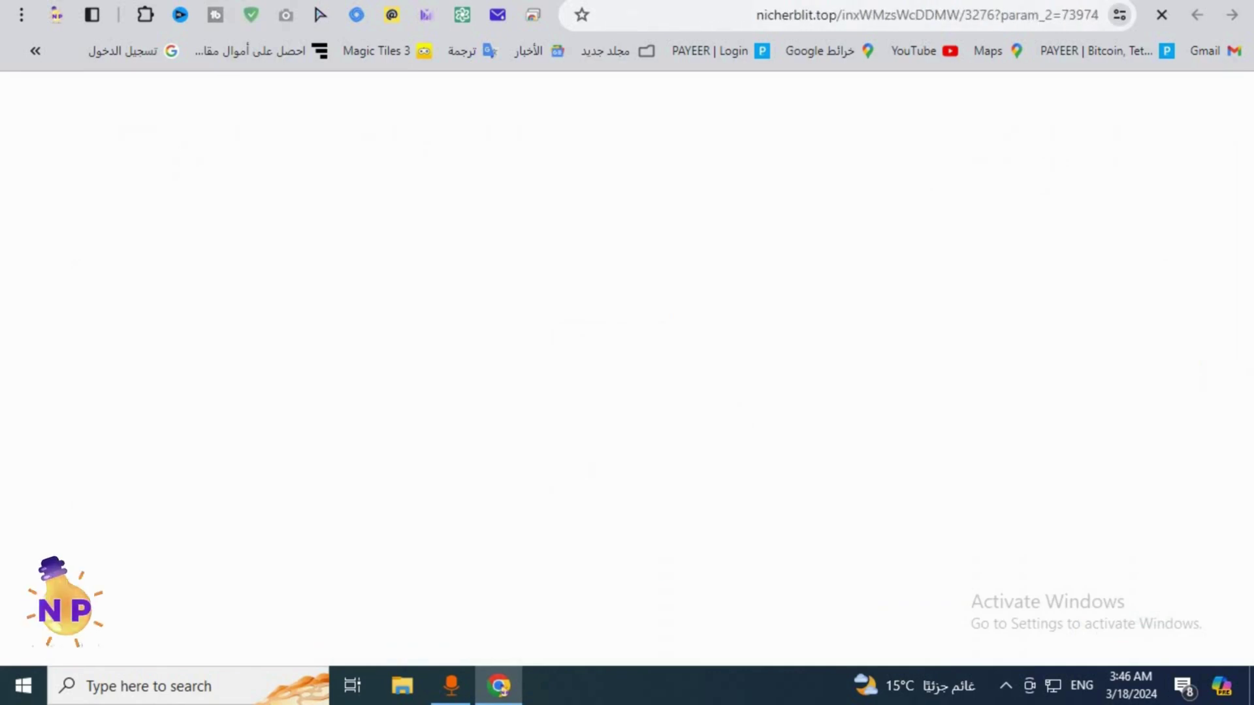
pyautogui.rightClick(363, 2)
pyautogui.click(357, 288)
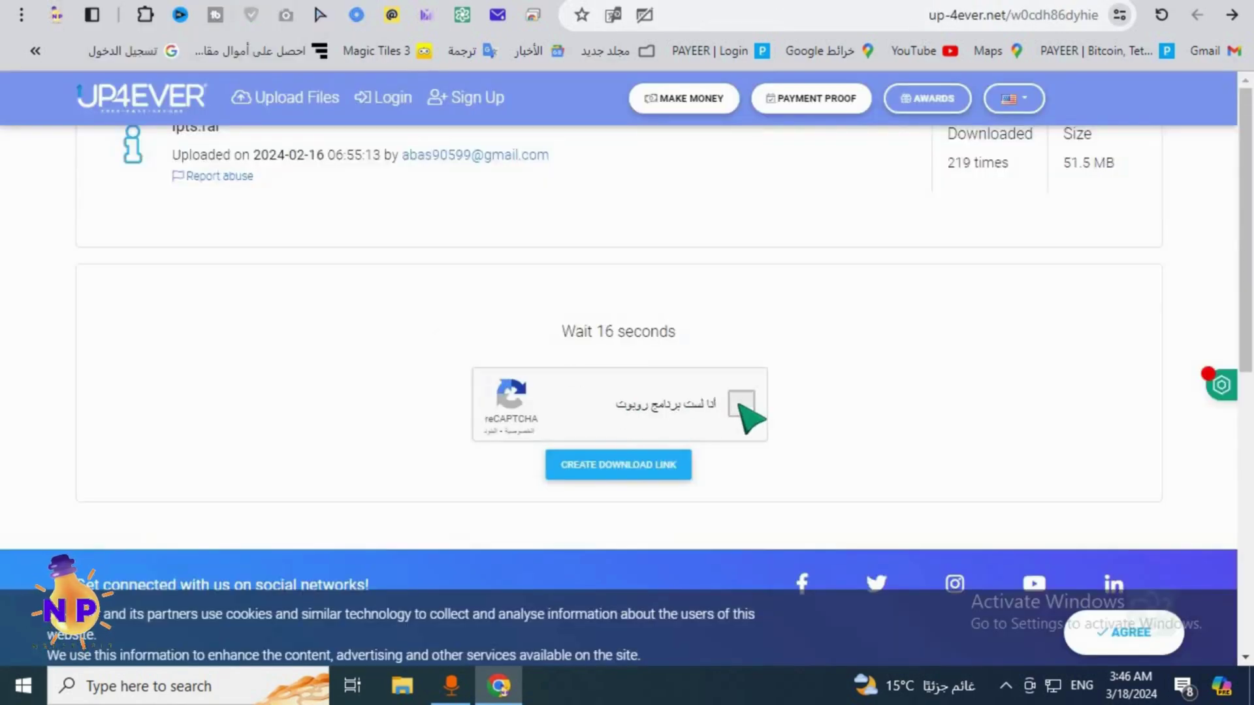
pyautogui.click(741, 405)
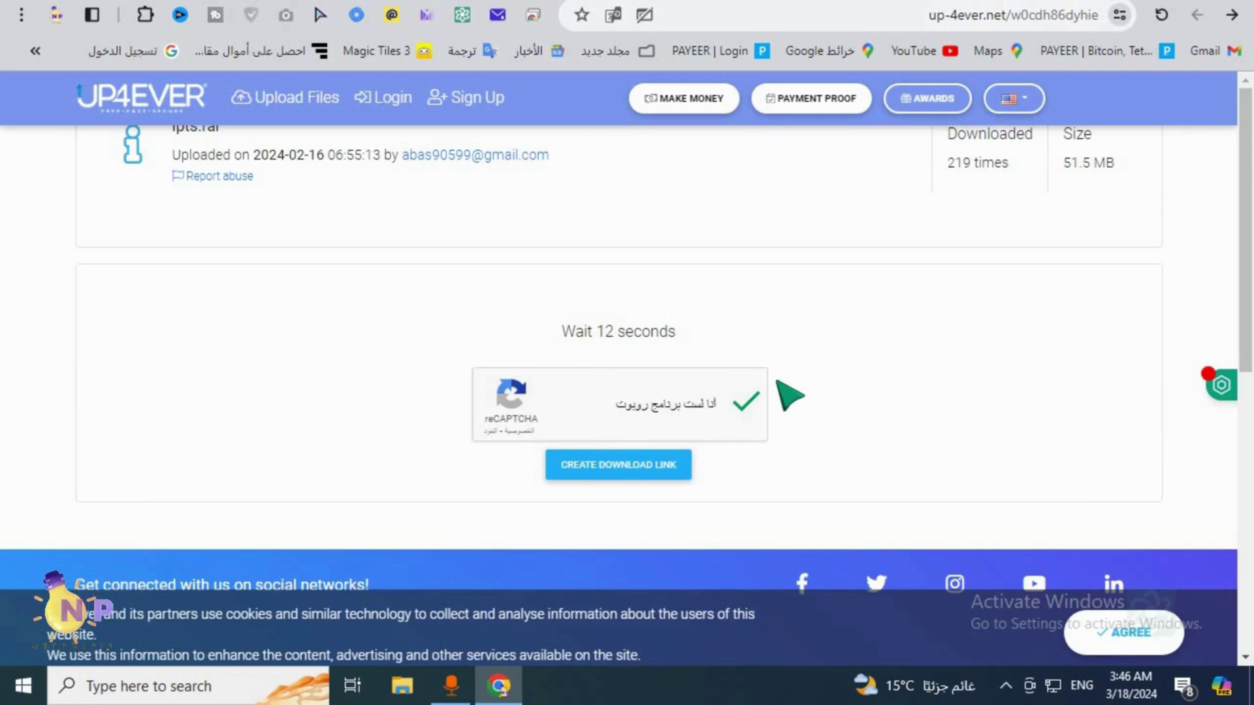
# Create the download link for ipts.rar and start the download, closing the advertising tabs that open
pyautogui.click(607, 475)
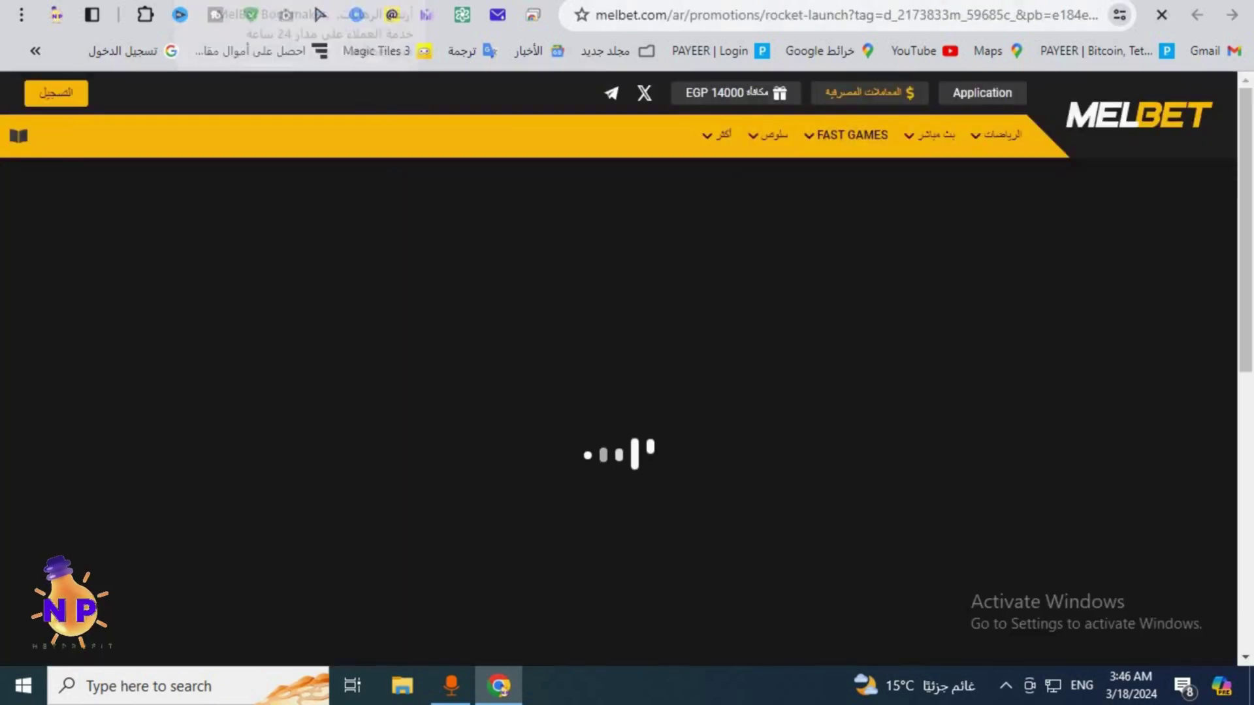
pyautogui.rightClick(379, 3)
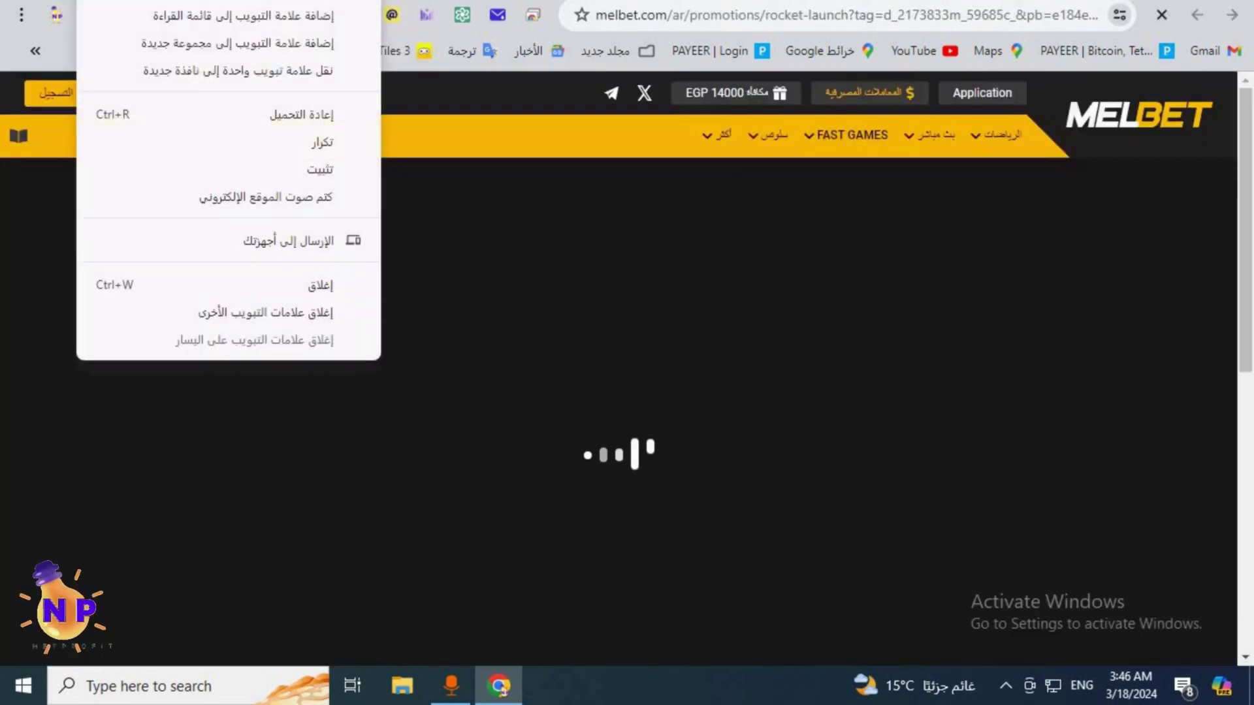
pyautogui.click(320, 284)
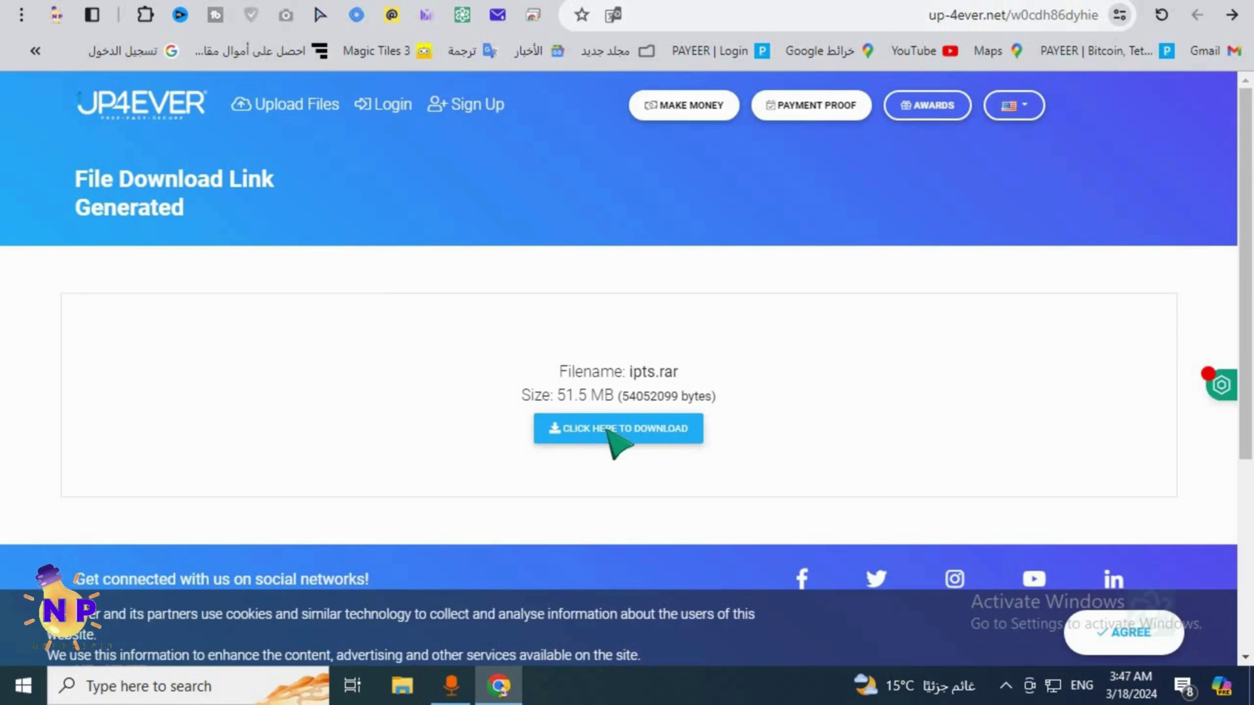
pyautogui.click(607, 431)
pyautogui.rightClick(352, 6)
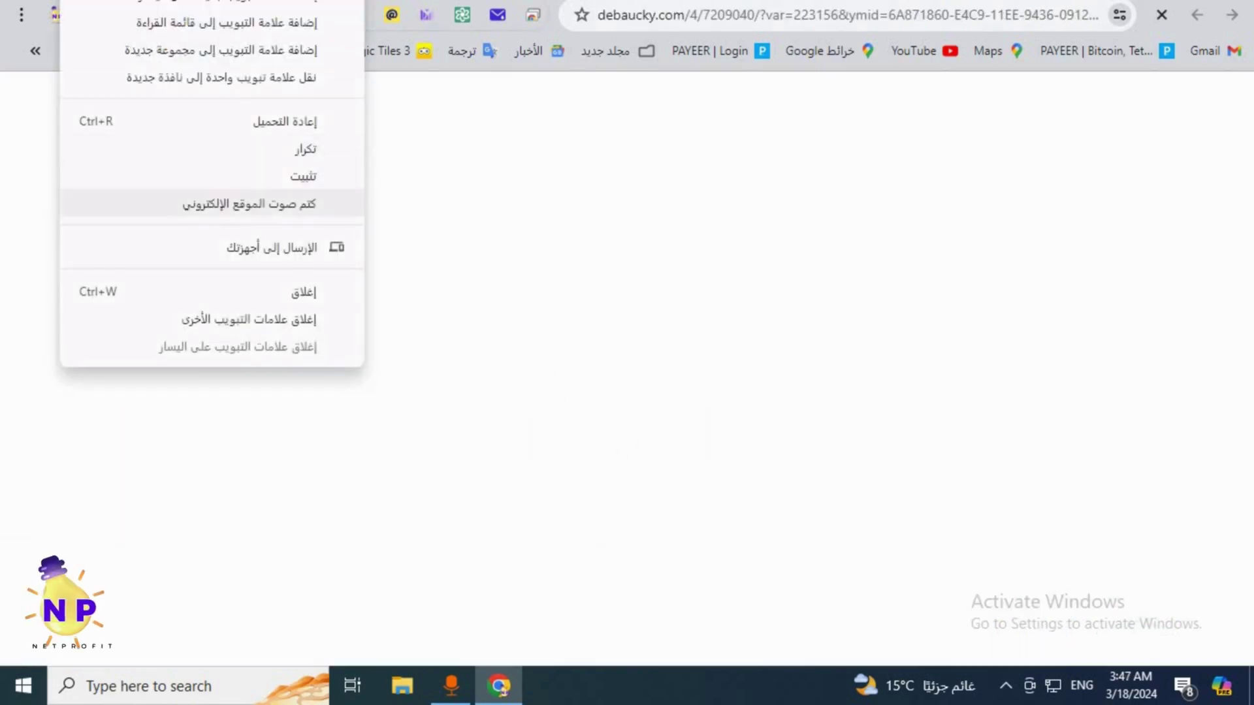
pyautogui.click(307, 294)
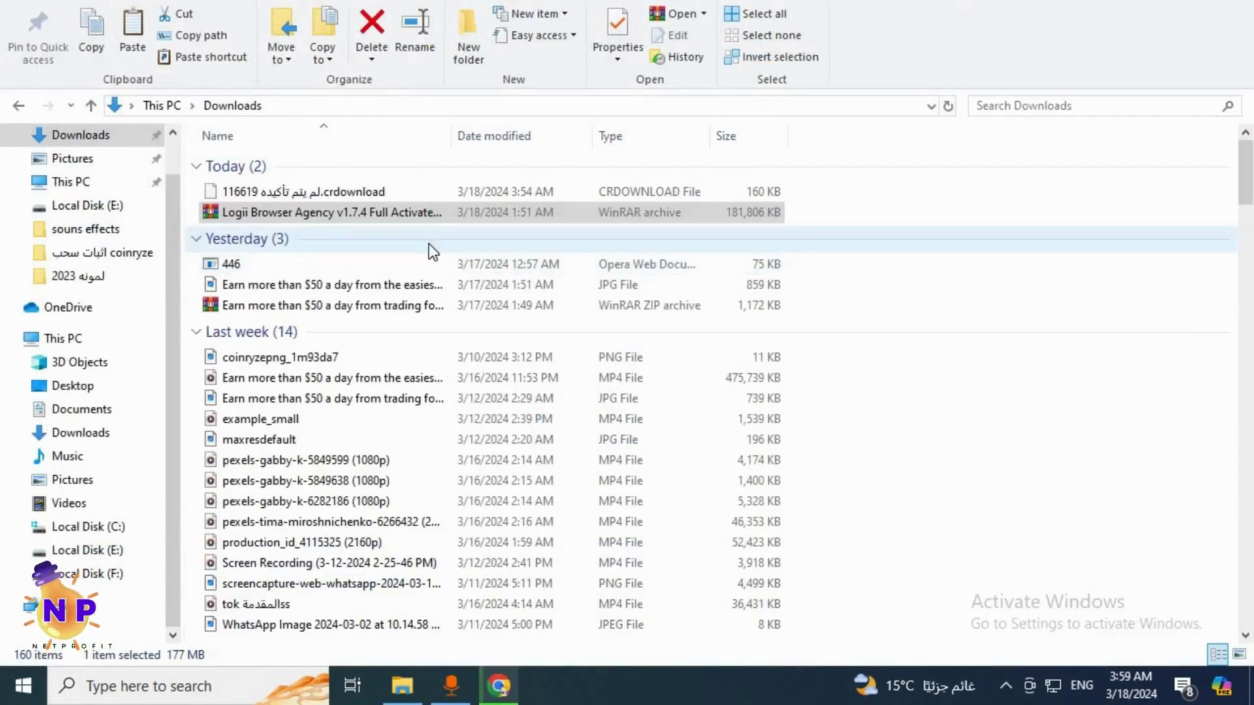
# Extract the Logii Browser Agency v1.7.4 archive in Downloads to its default folder, keeping the default extraction options
pyautogui.click(221, 221)
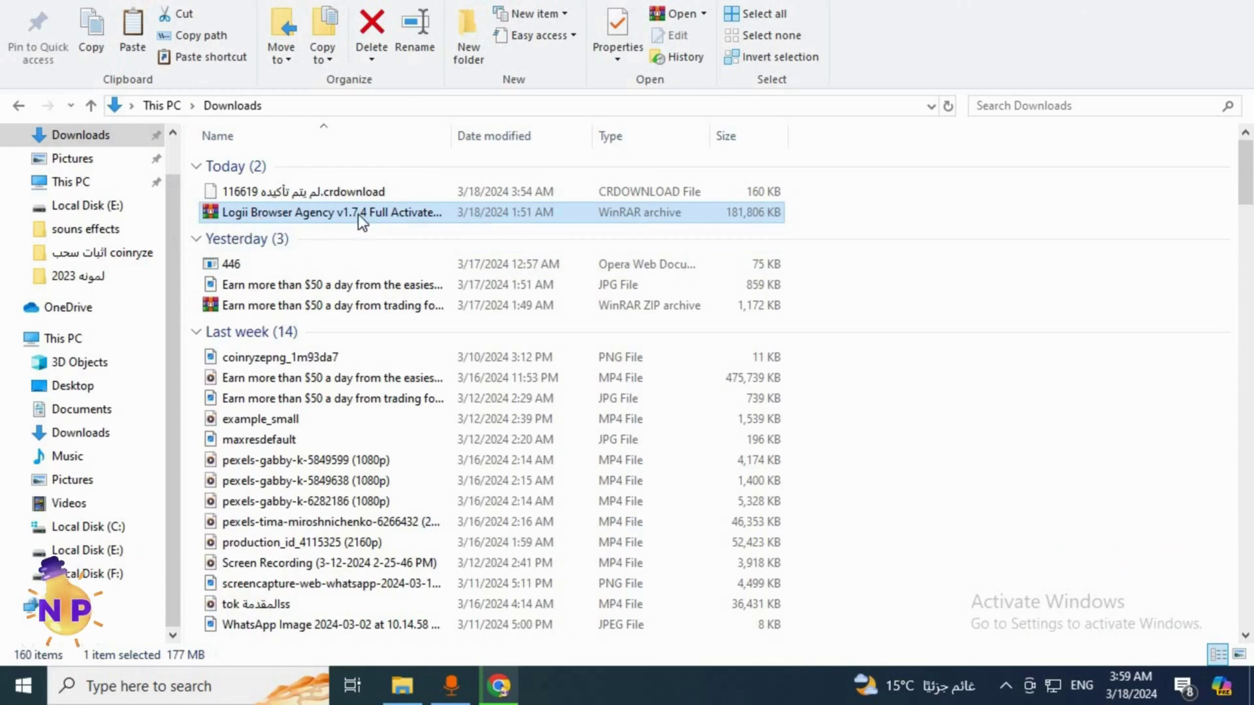
pyautogui.rightClick(310, 214)
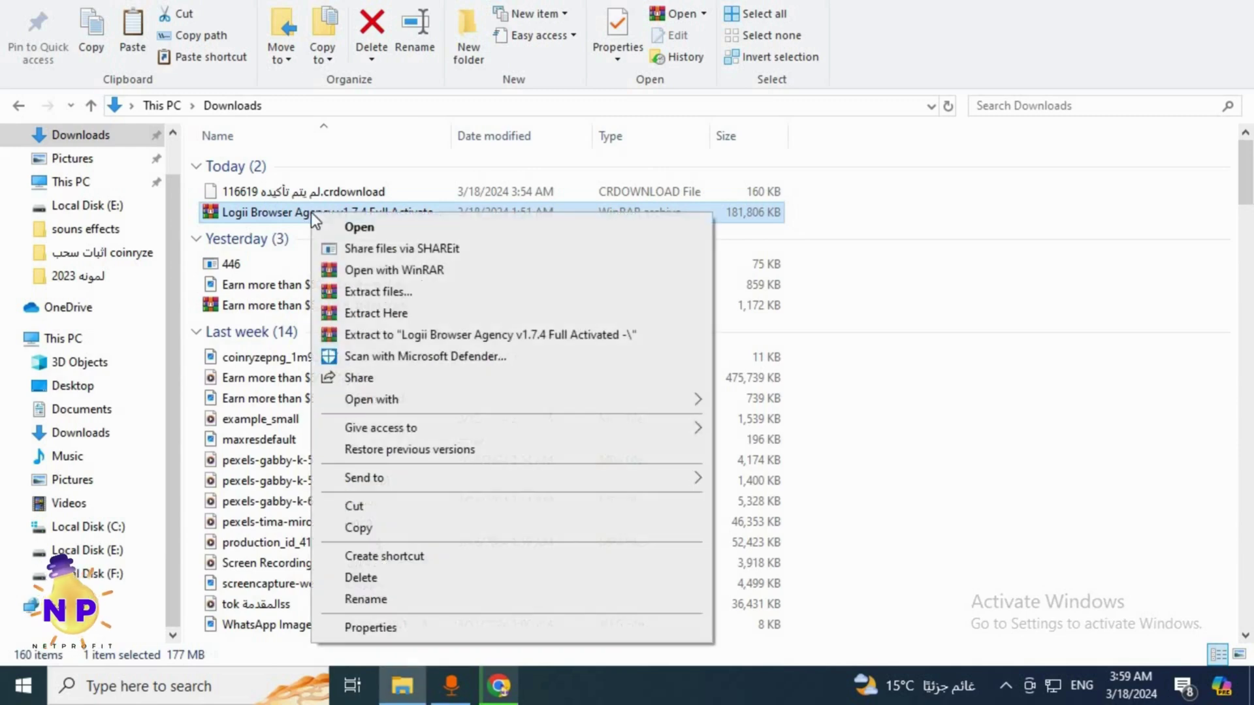
pyautogui.click(366, 292)
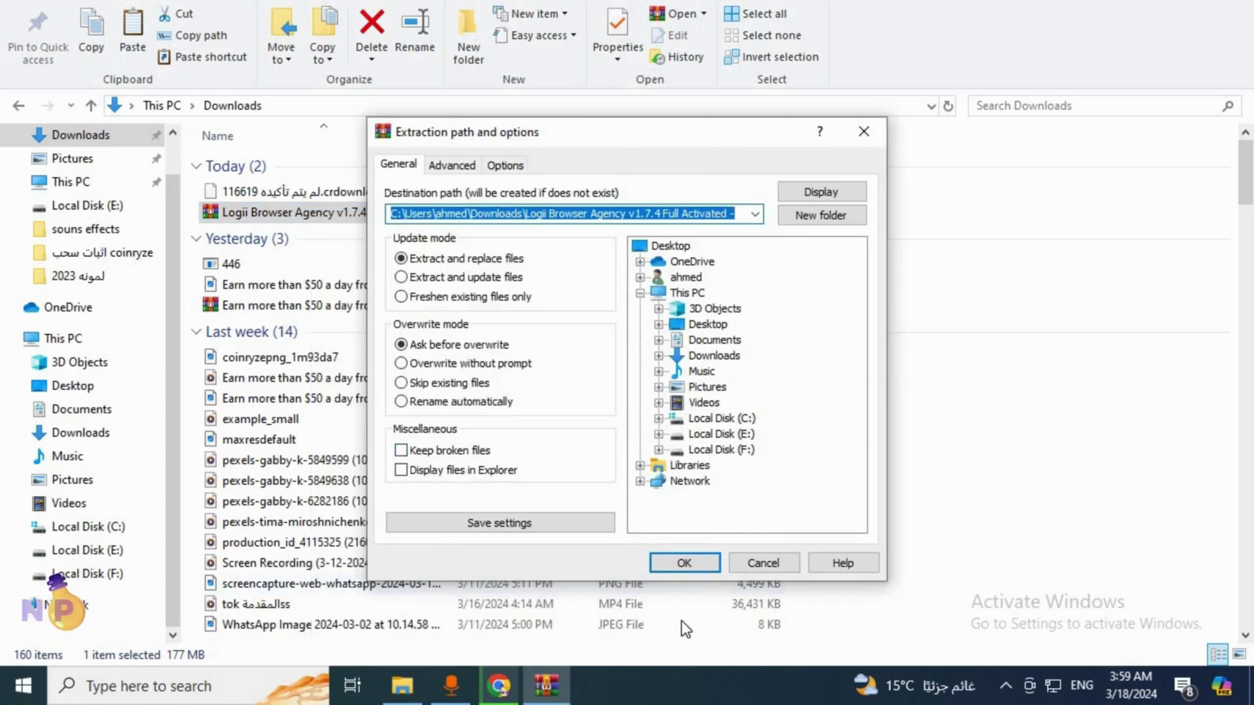
pyautogui.click(683, 566)
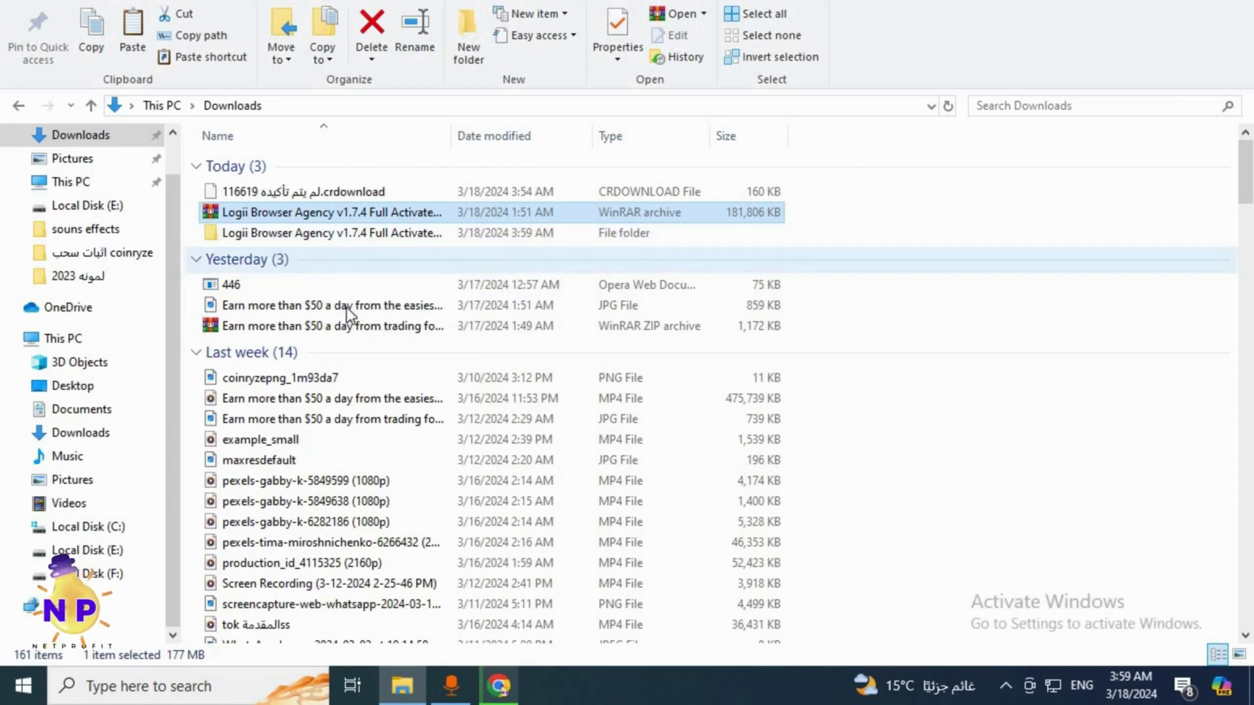
# Open the extracted Logii Browser Agency v1.7.4 folder and go through its inner folder into Setup
pyautogui.rightClick(299, 234)
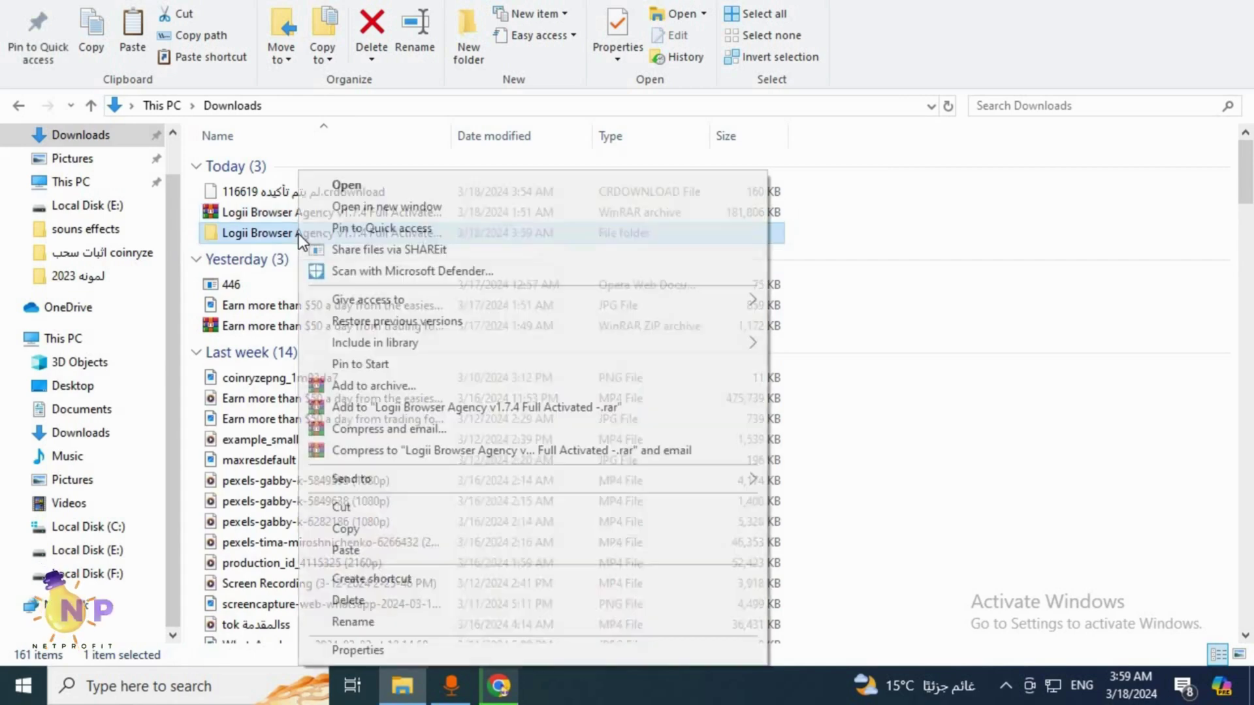
pyautogui.click(347, 187)
pyautogui.rightClick(328, 163)
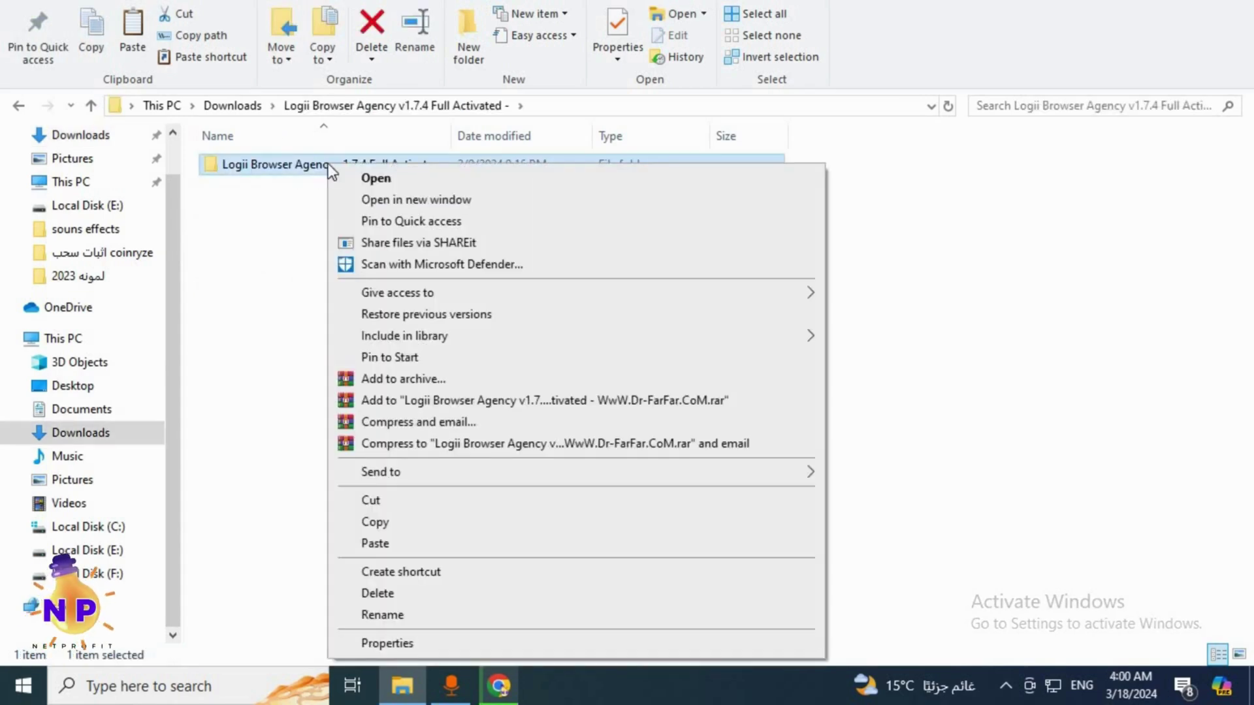
pyautogui.click(379, 178)
pyautogui.click(383, 182)
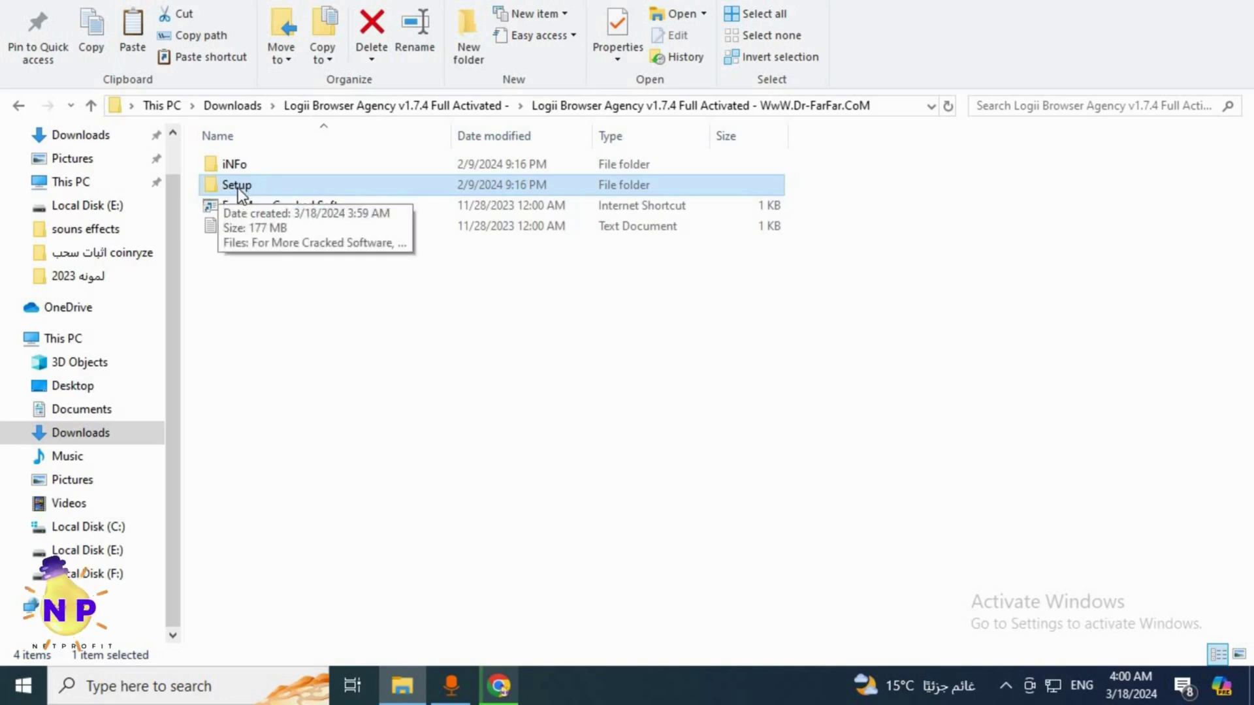
pyautogui.doubleClick(261, 190)
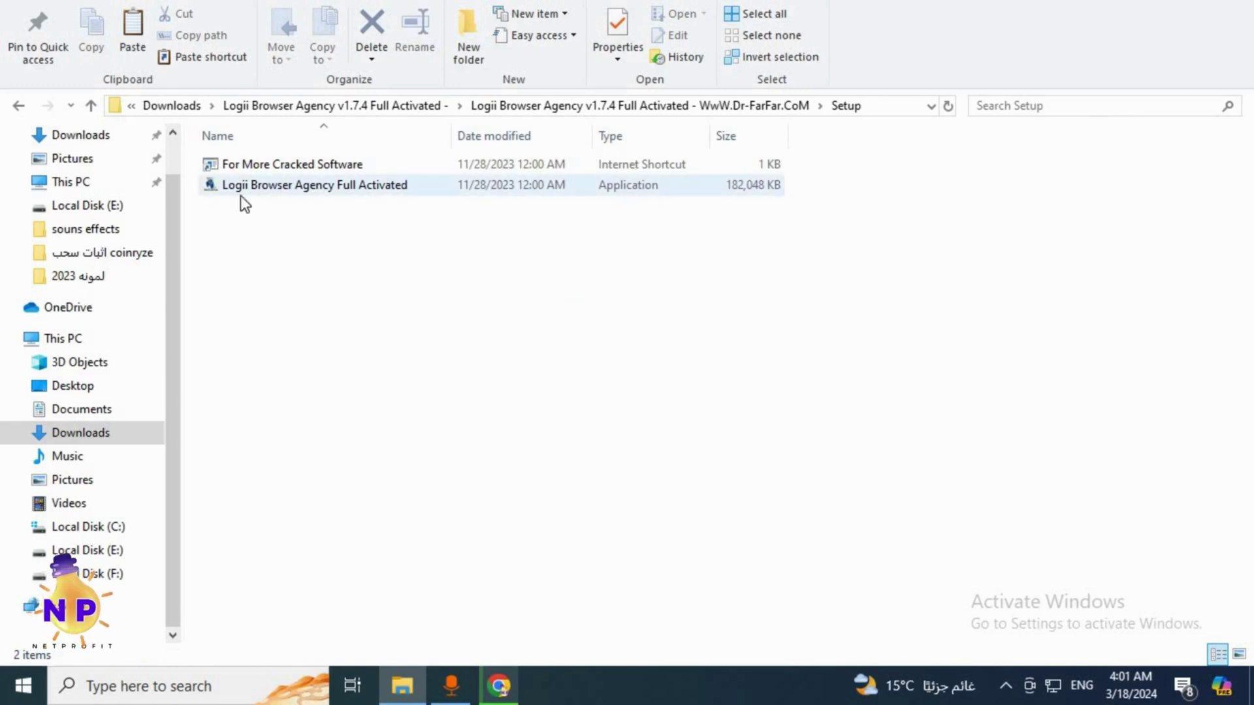
# Run the Logii Browser Agency Full Activated application as administrator
pyautogui.click(312, 187)
pyautogui.rightClick(312, 187)
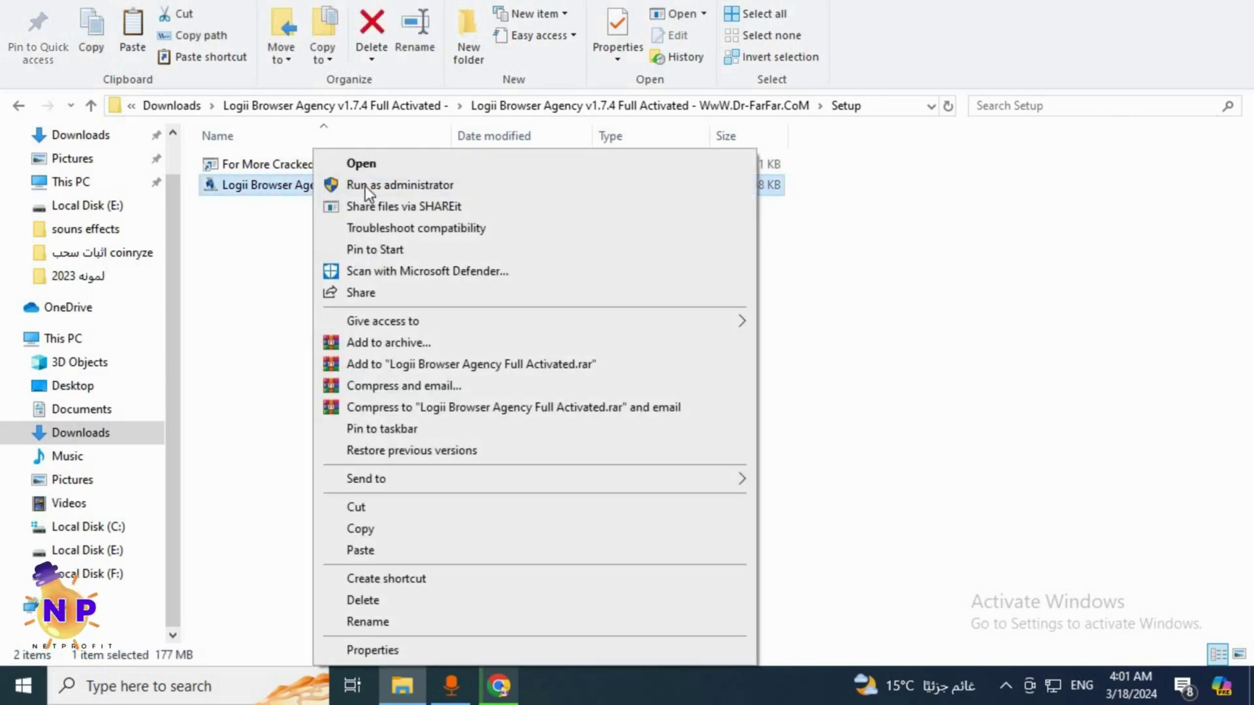
pyautogui.click(382, 187)
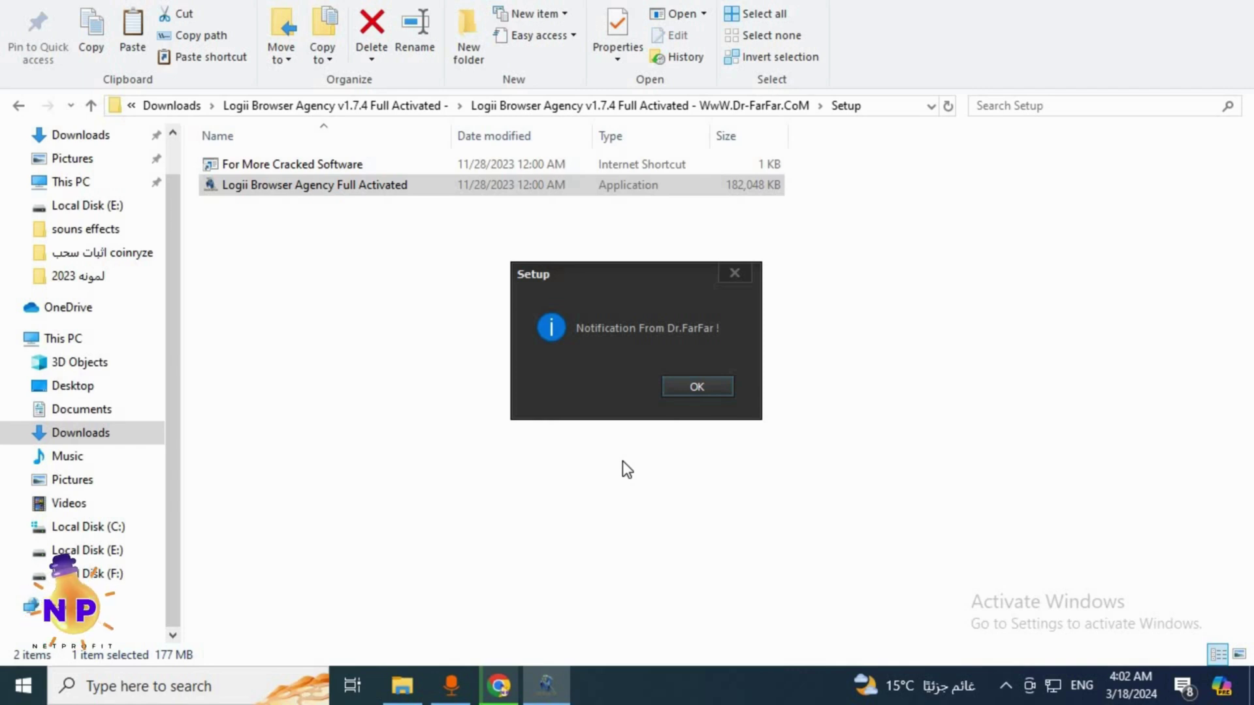
# Dismiss the installer's introductory notices and advance the setup wizard to the License Agreement page
pyautogui.click(696, 386)
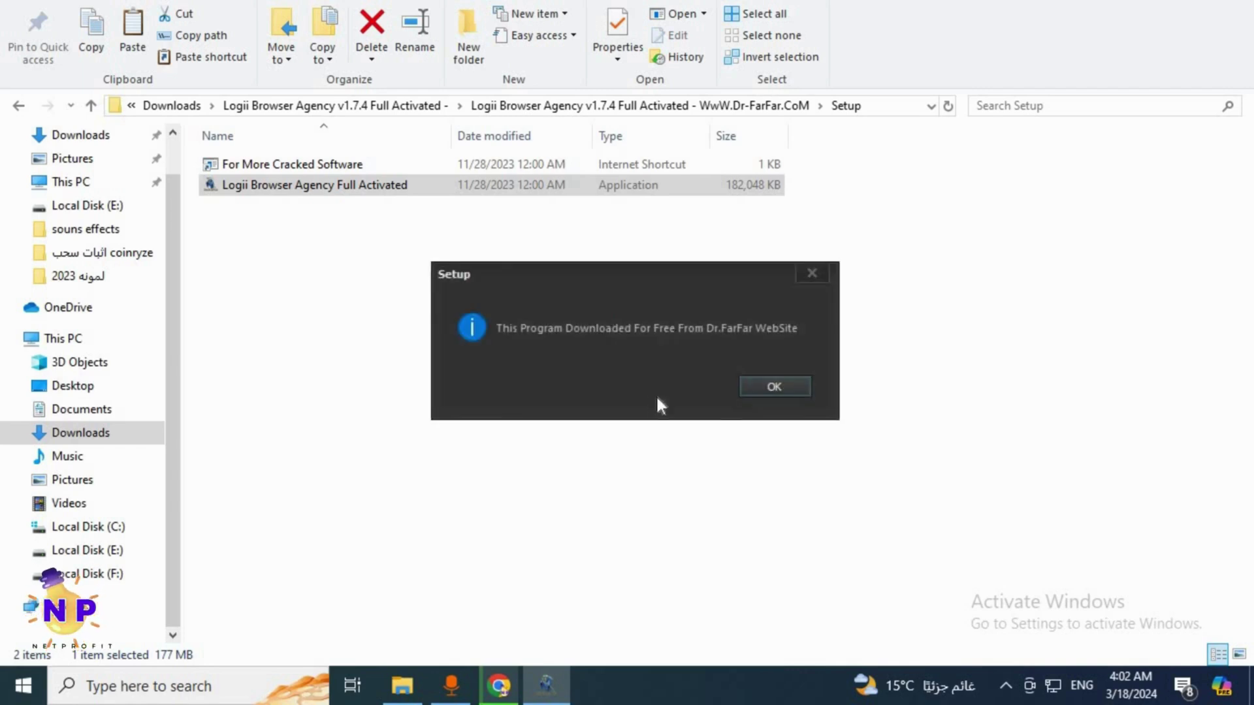
pyautogui.click(762, 385)
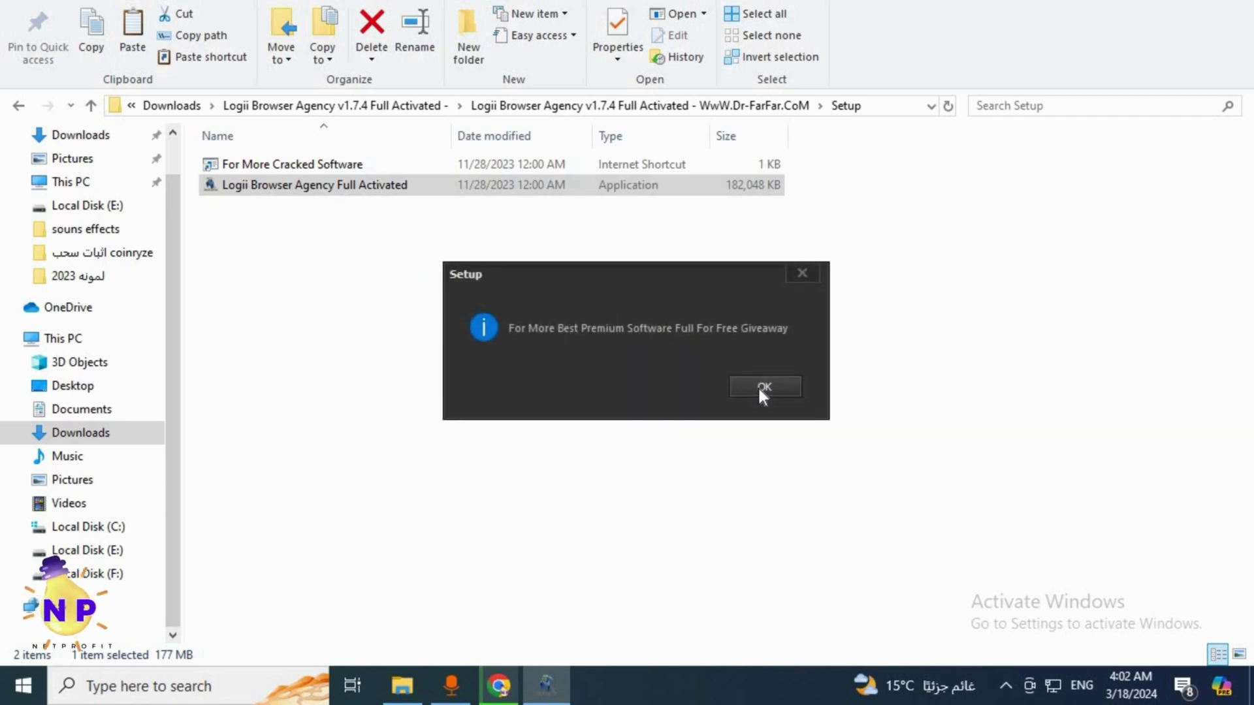
pyautogui.click(762, 387)
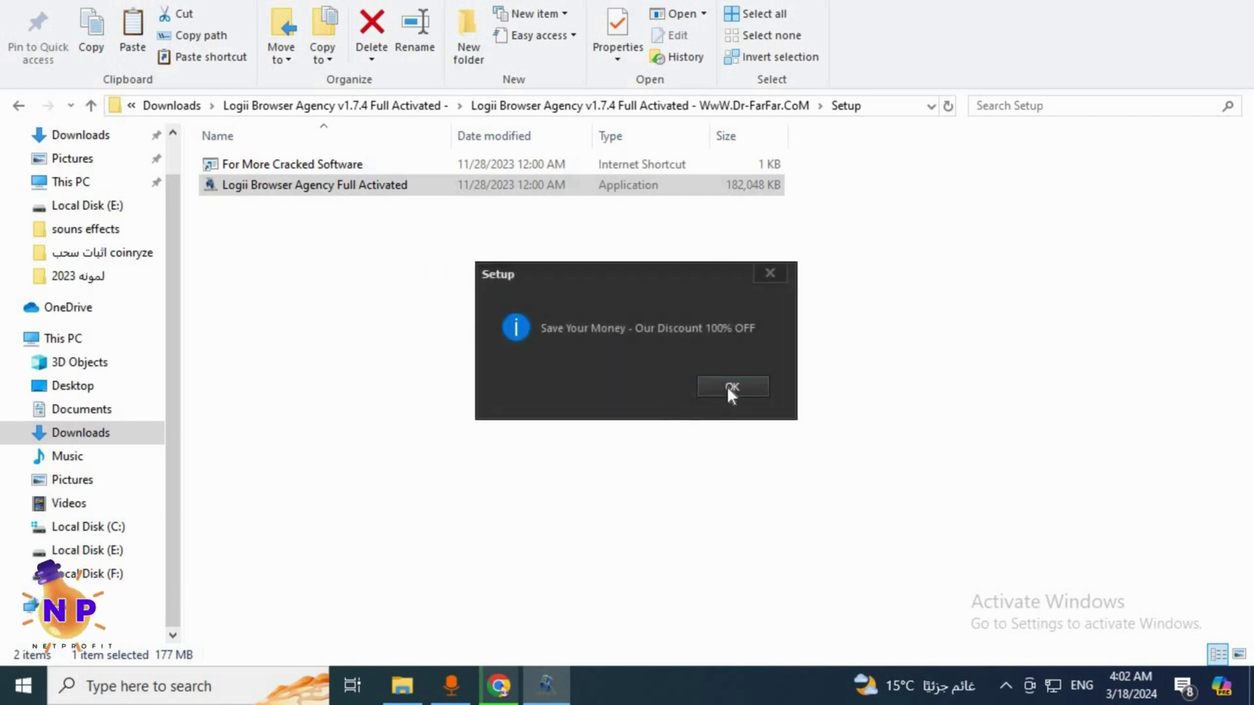
pyautogui.click(726, 386)
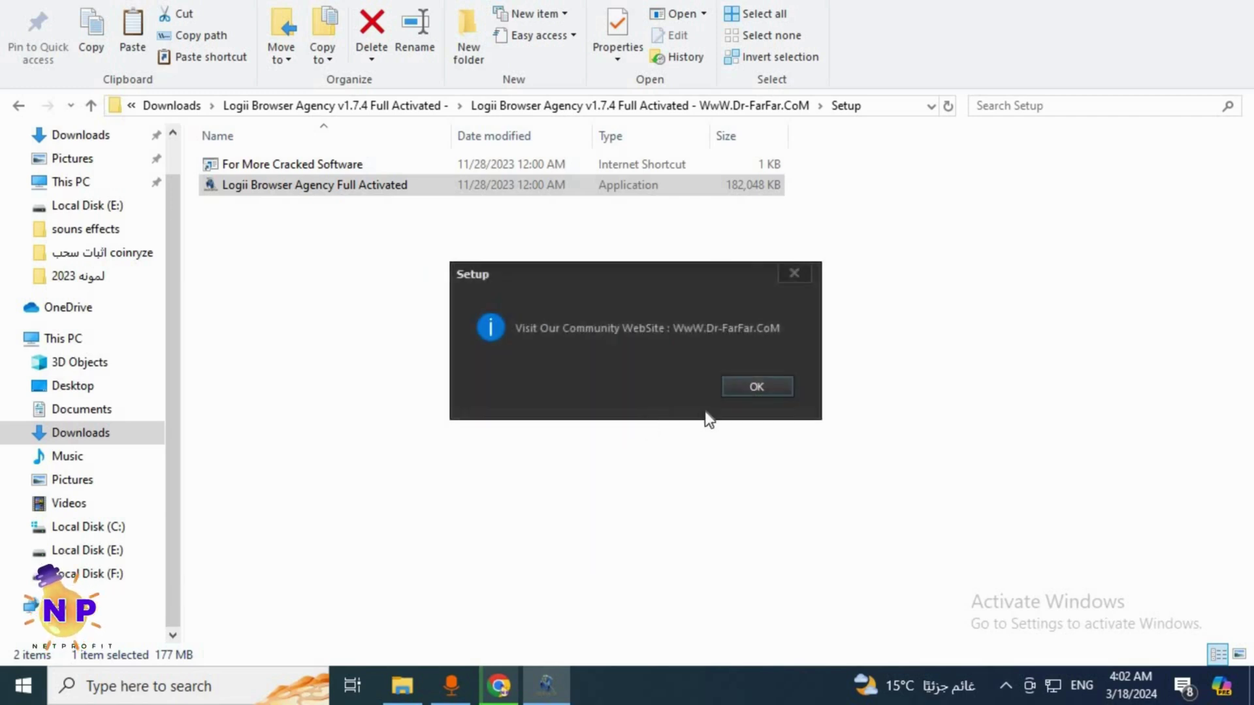
pyautogui.click(763, 385)
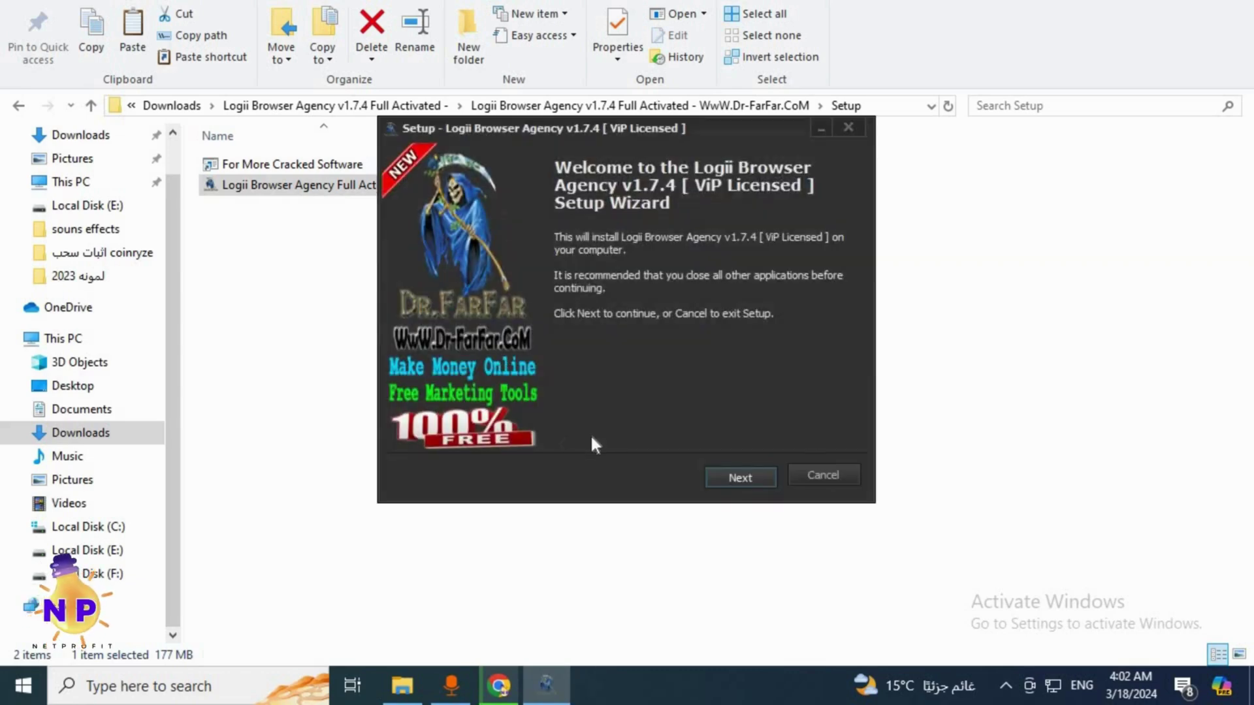
pyautogui.click(738, 482)
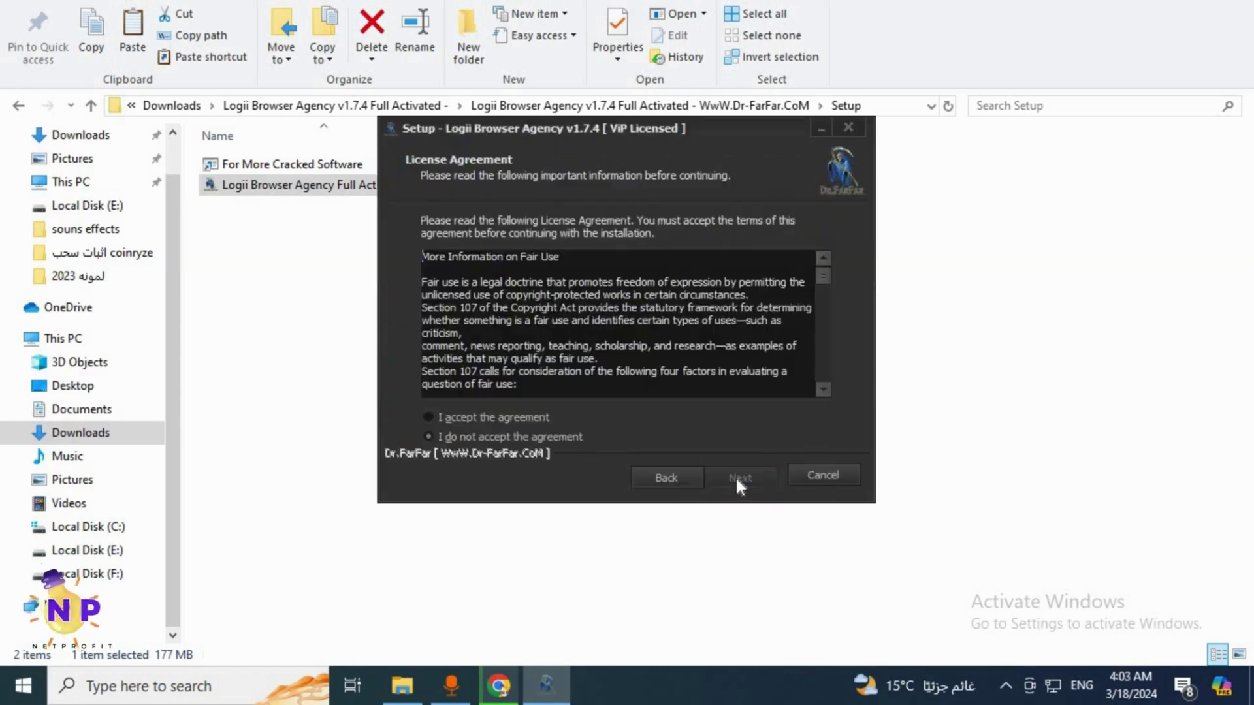
# Accept the license agreement and complete the Logii Browser Agency installation, keeping the additional task that creates a desktop icon
pyautogui.click(429, 418)
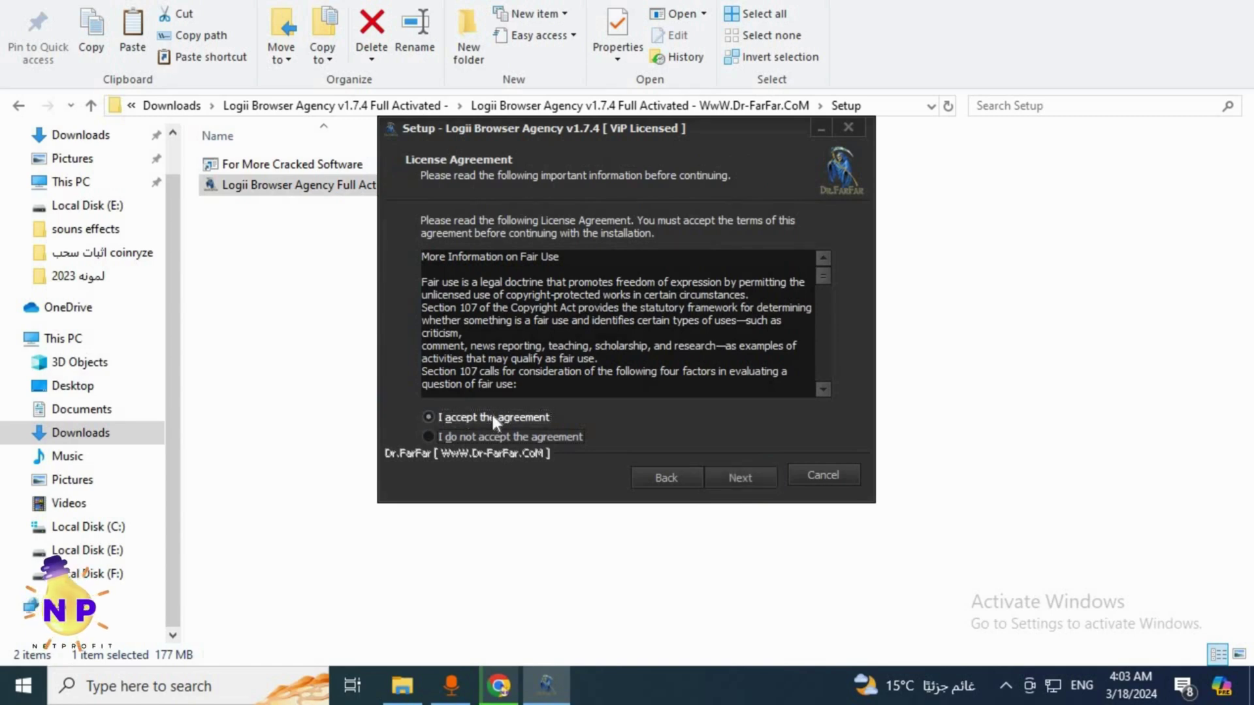
pyautogui.click(746, 479)
pyautogui.click(754, 477)
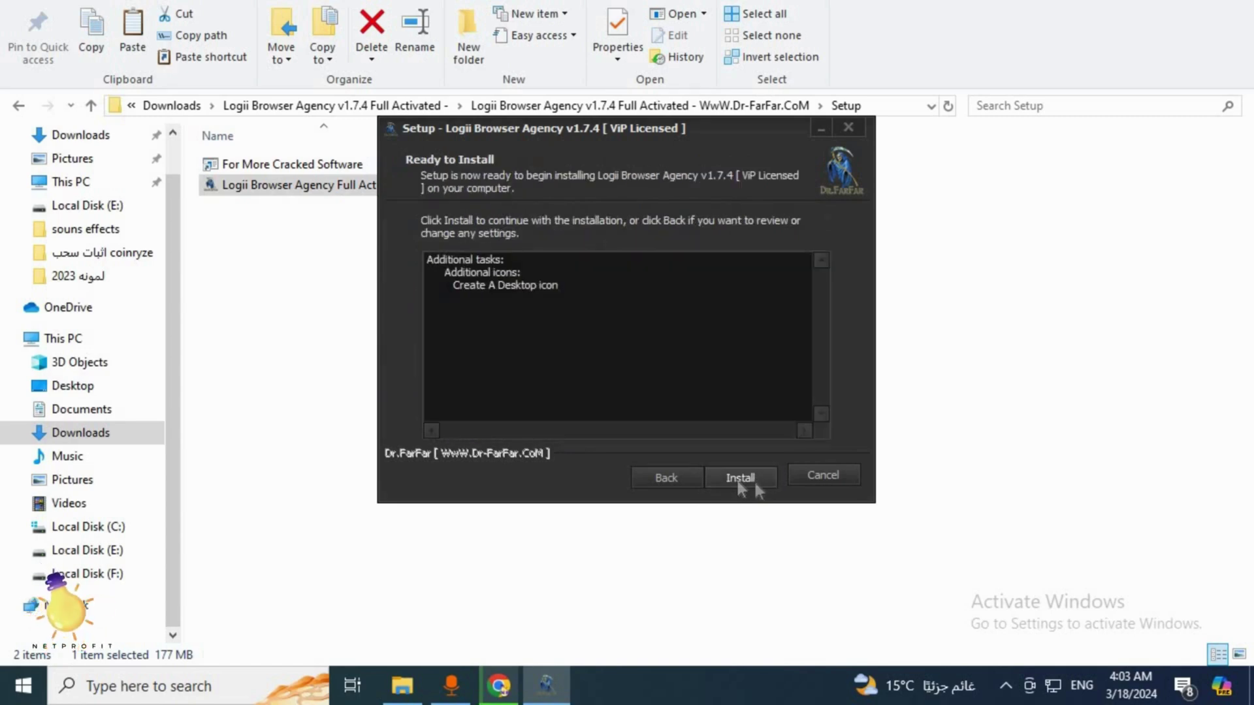
pyautogui.click(740, 479)
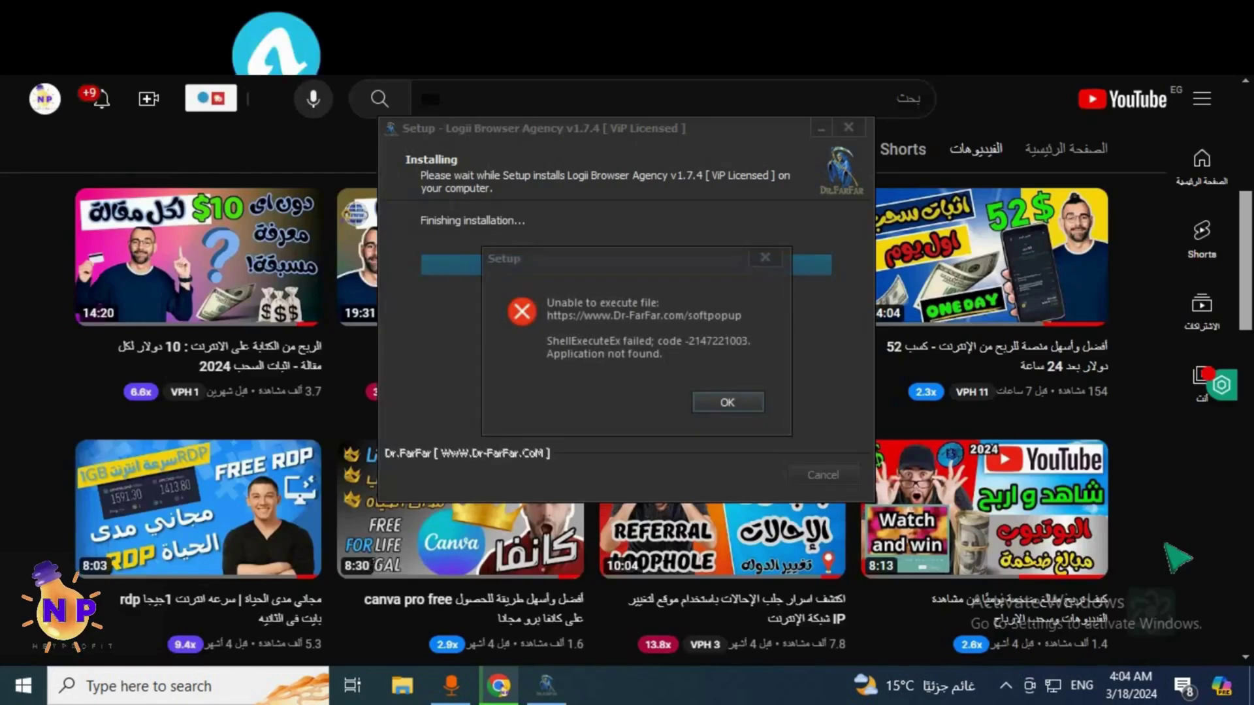
pyautogui.click(723, 401)
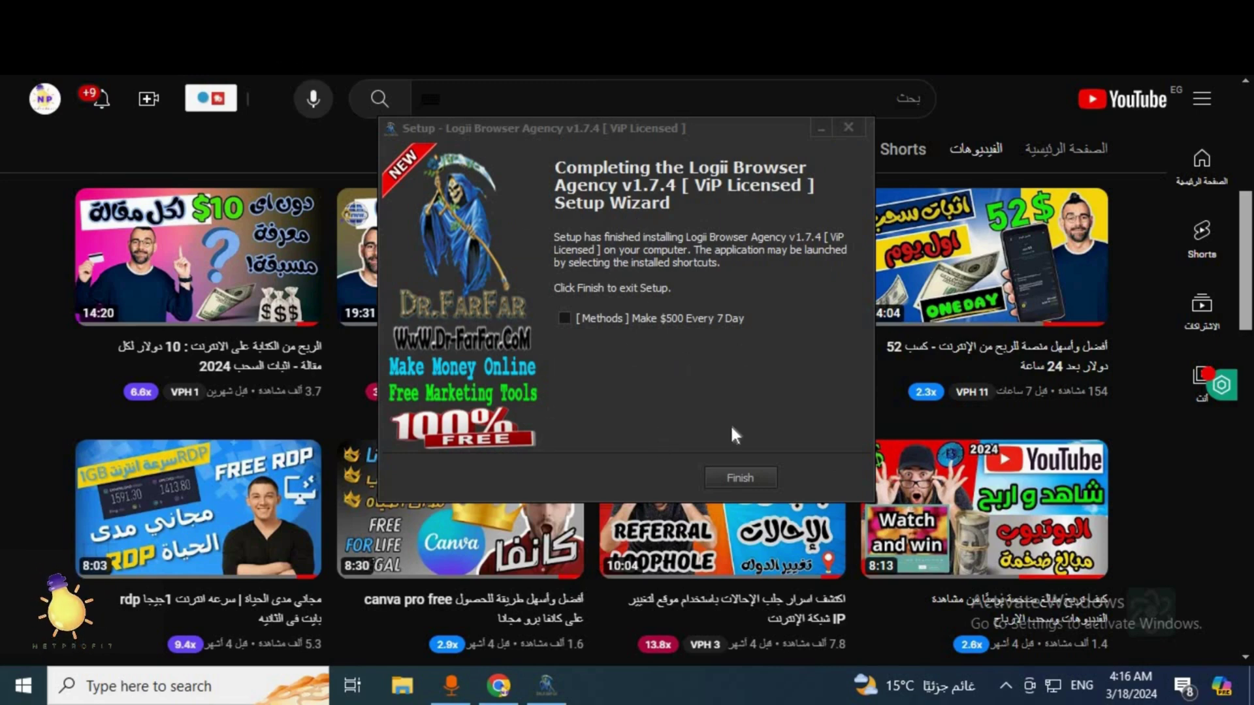
pyautogui.click(735, 479)
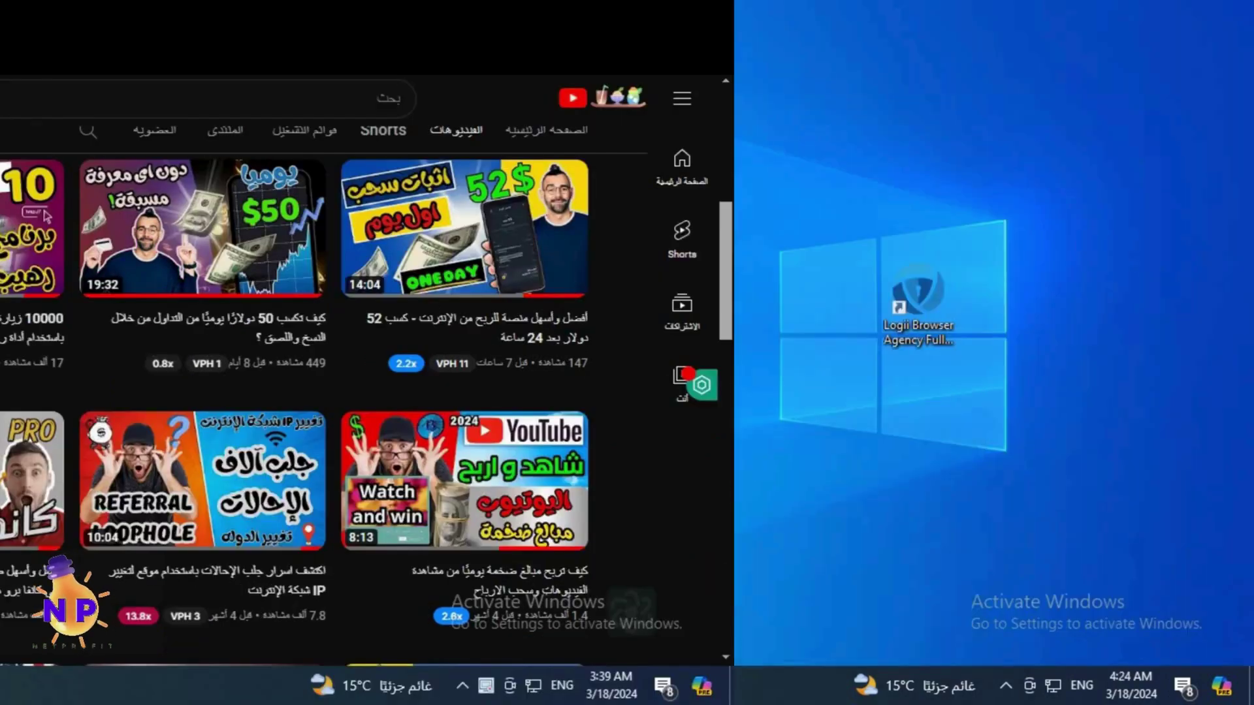
# Run the Logii Browser Agency desktop shortcut as administrator and open the browser profile named us
pyautogui.moveTo(935, 306)
pyautogui.mouseDown()
pyautogui.moveTo(875, 163)
pyautogui.moveTo(928, 281)
pyautogui.moveTo(924, 327)
pyautogui.mouseUp()
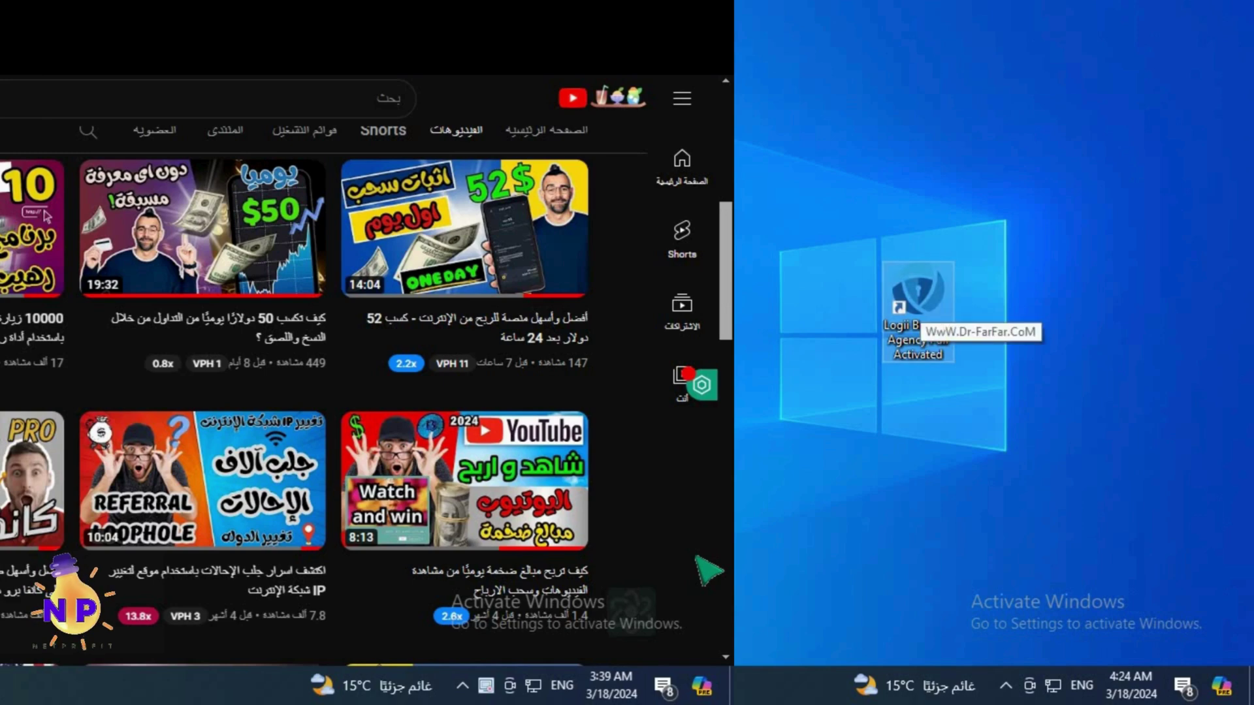
pyautogui.rightClick(921, 305)
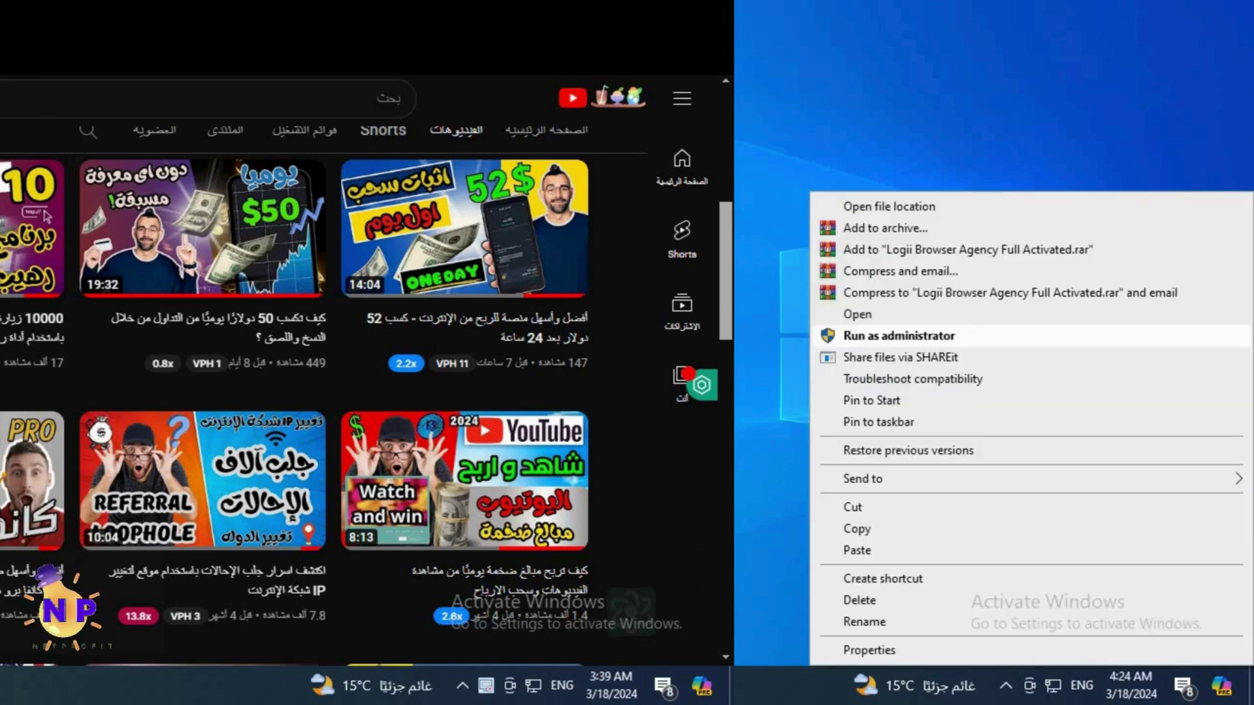
pyautogui.click(849, 336)
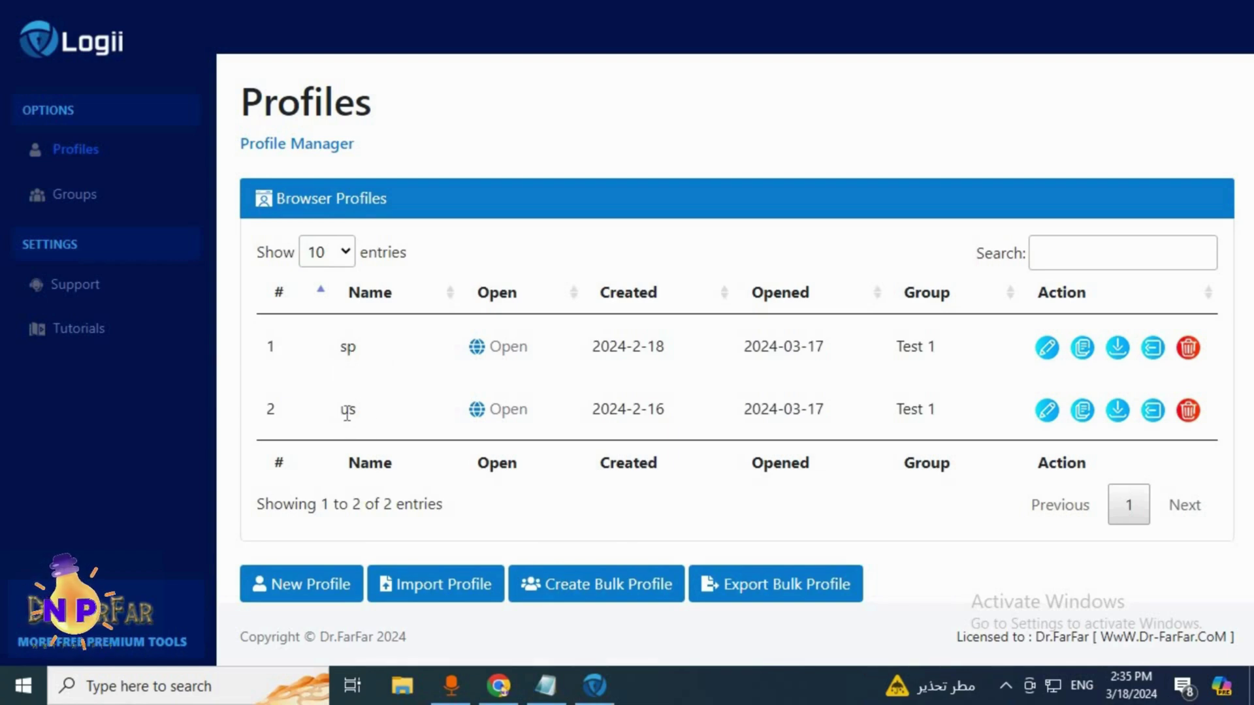
pyautogui.click(503, 417)
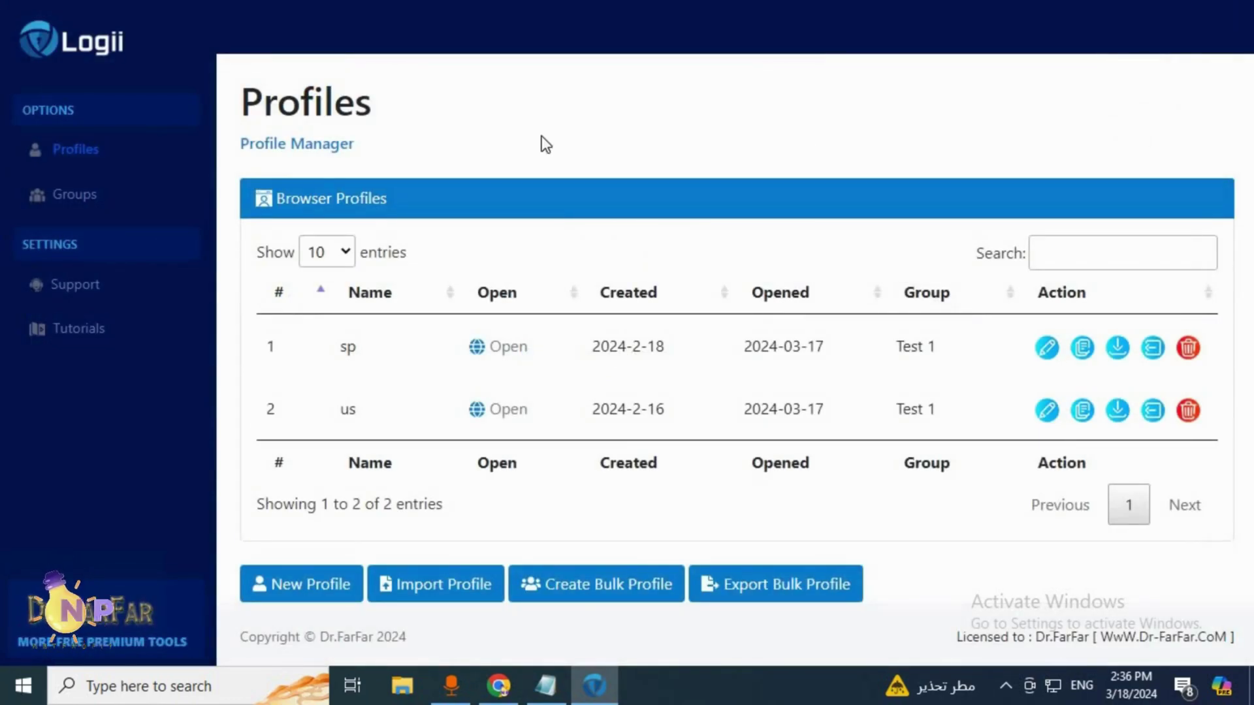
# Create a new browser group named uytnh with an empty description
pyautogui.click(62, 196)
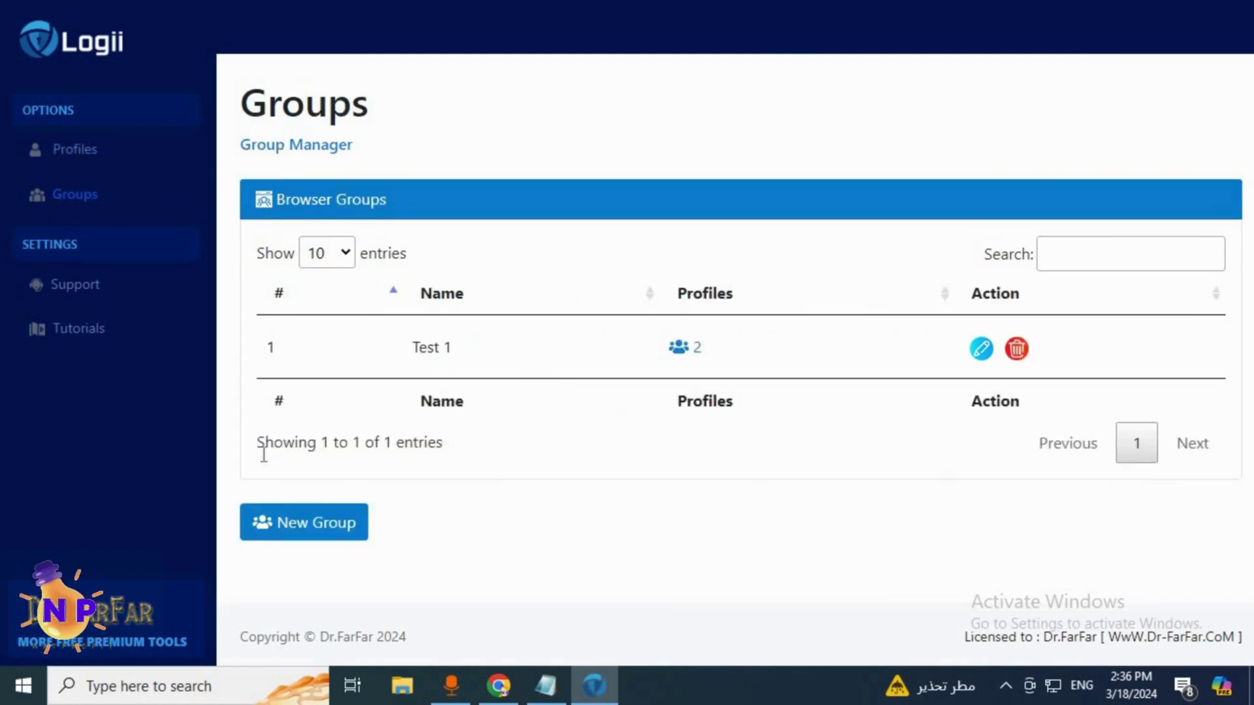
pyautogui.click(335, 526)
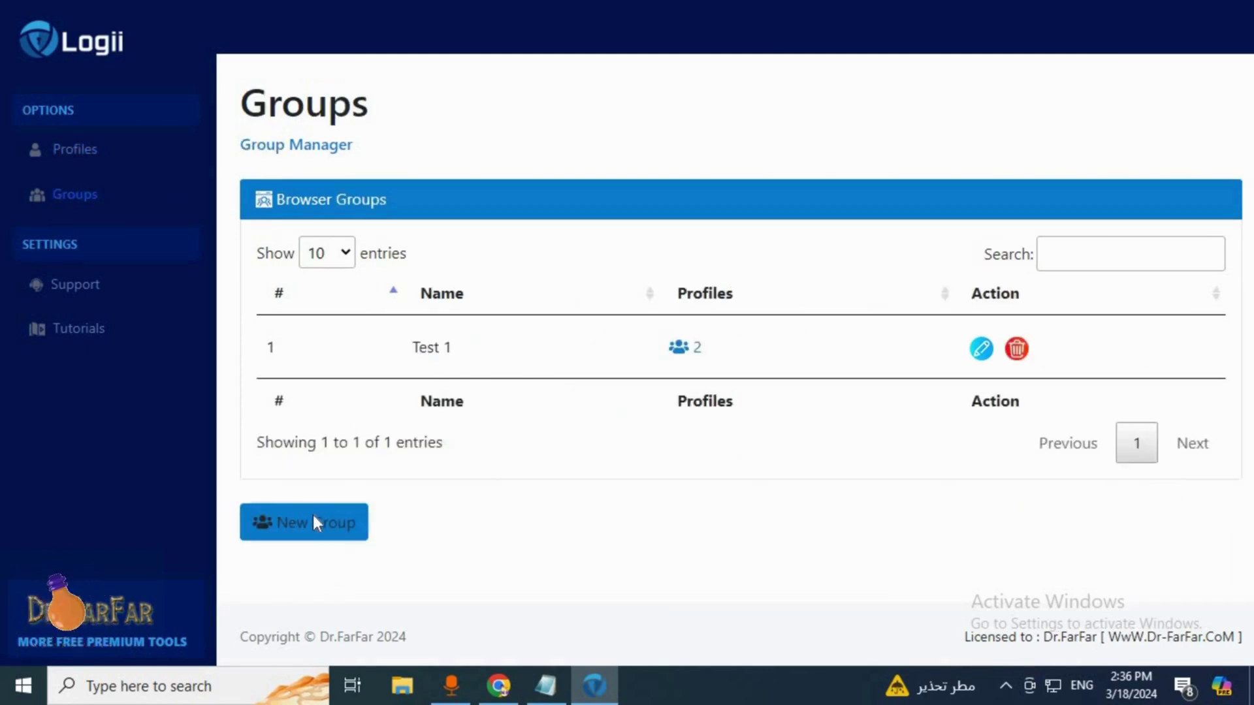
pyautogui.click(312, 522)
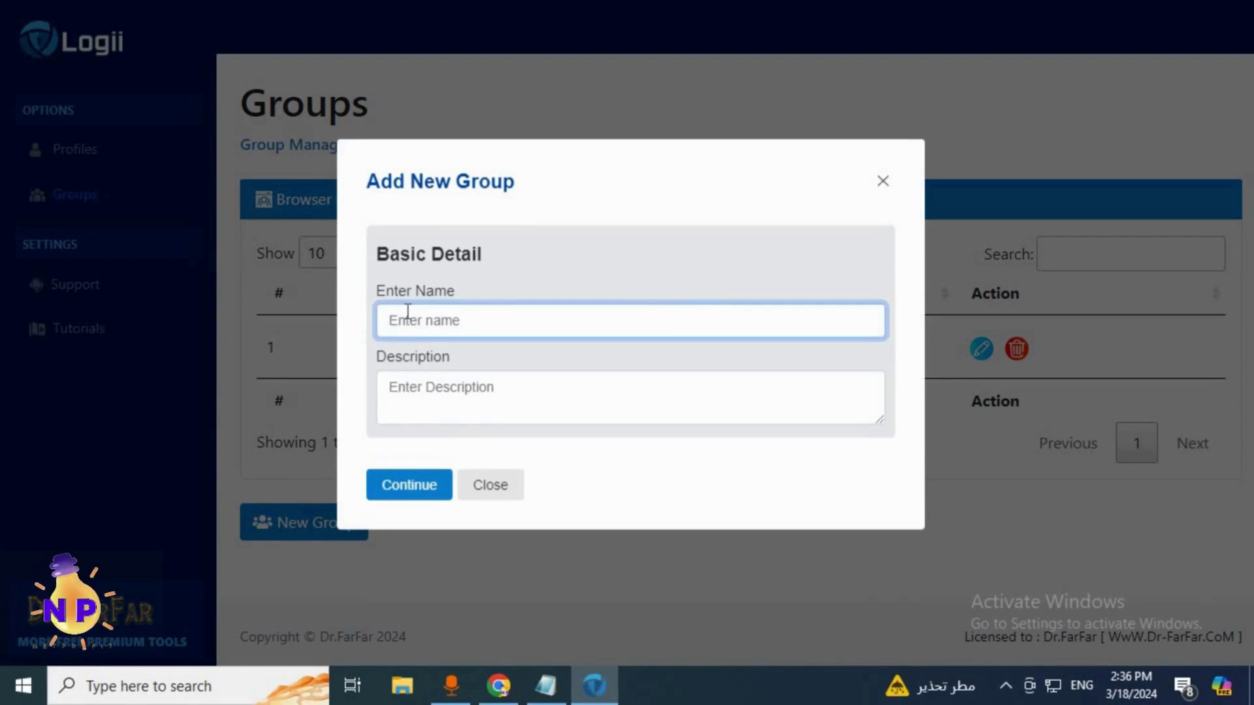
pyautogui.write('uytnh')
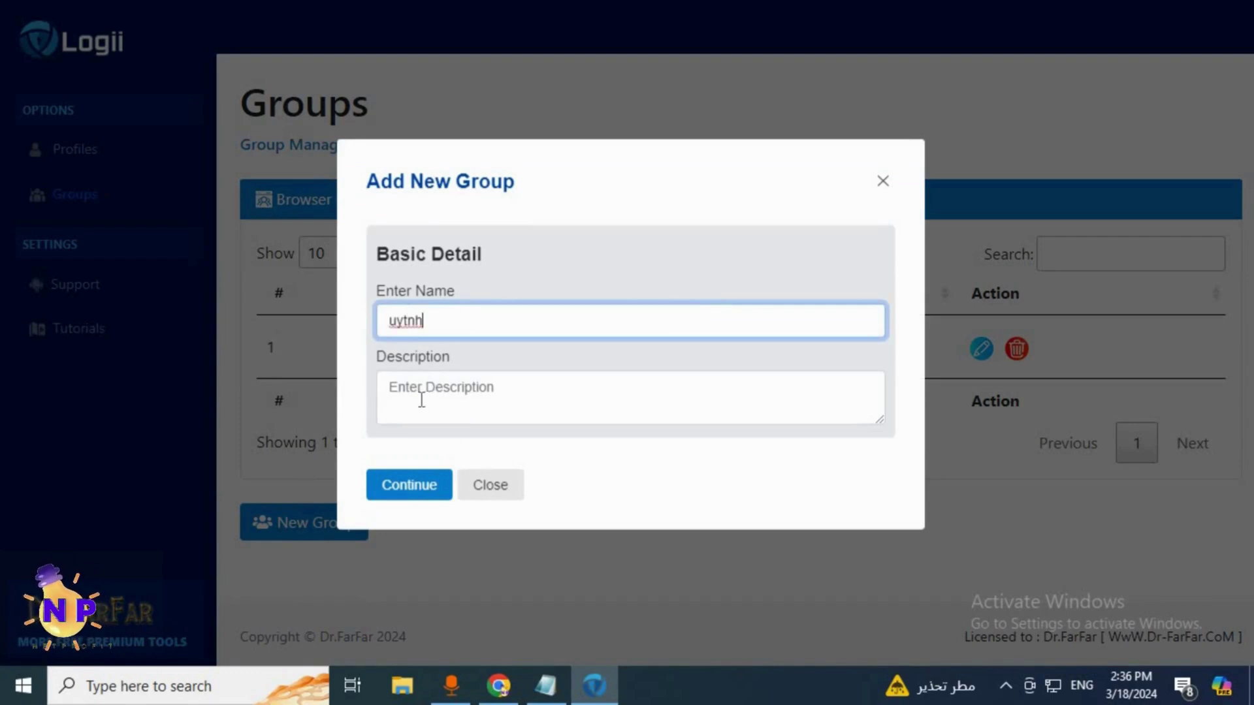
pyautogui.click(420, 397)
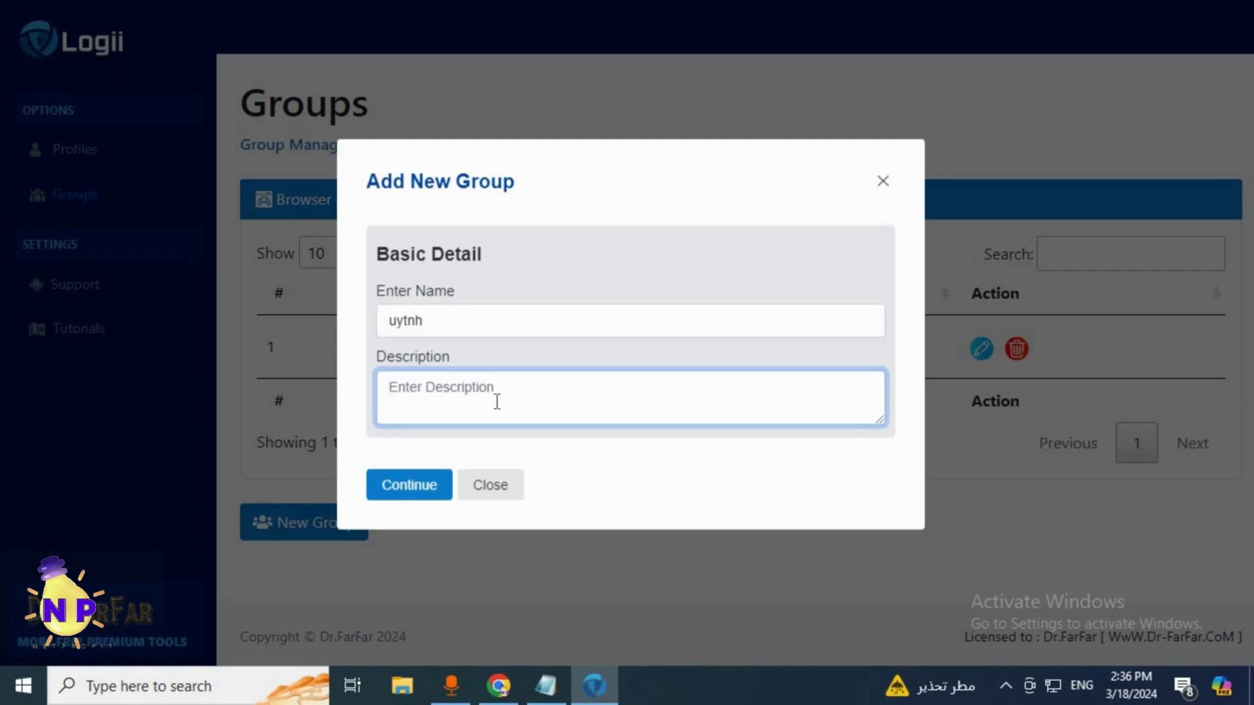
pyautogui.click(401, 487)
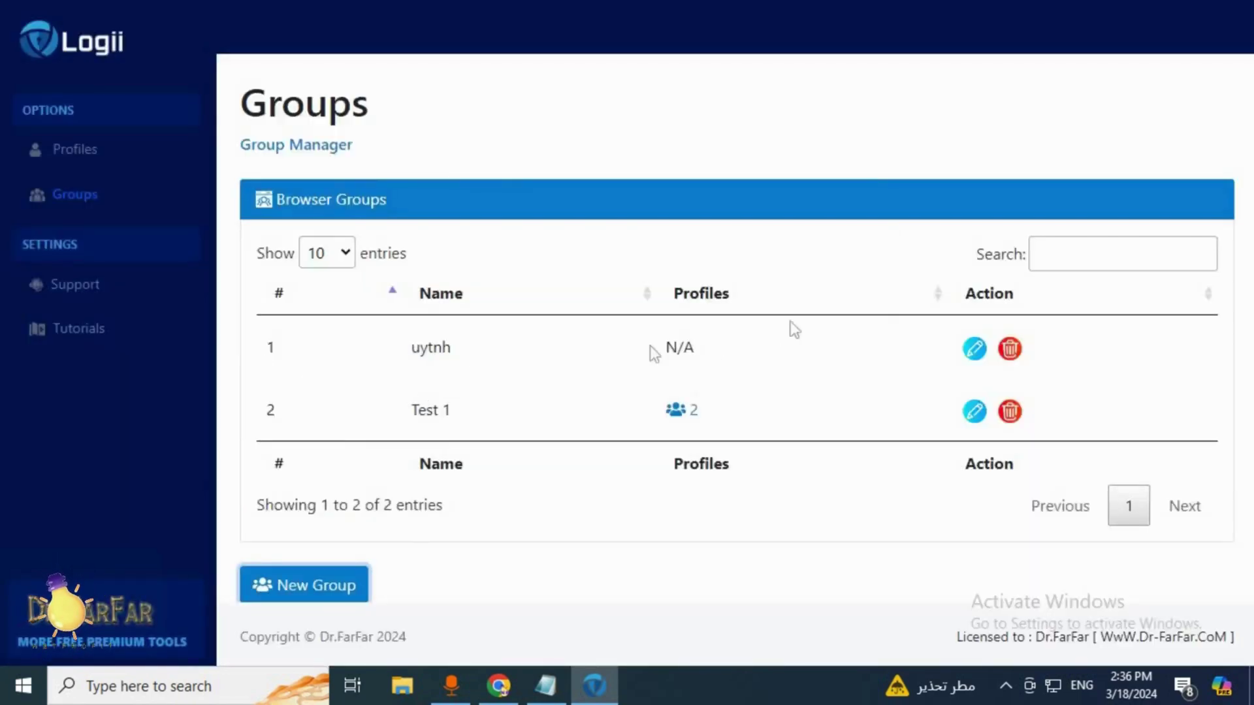
# View the profiles assigned to the group Test 1, and return to the group list
pyautogui.click(720, 423)
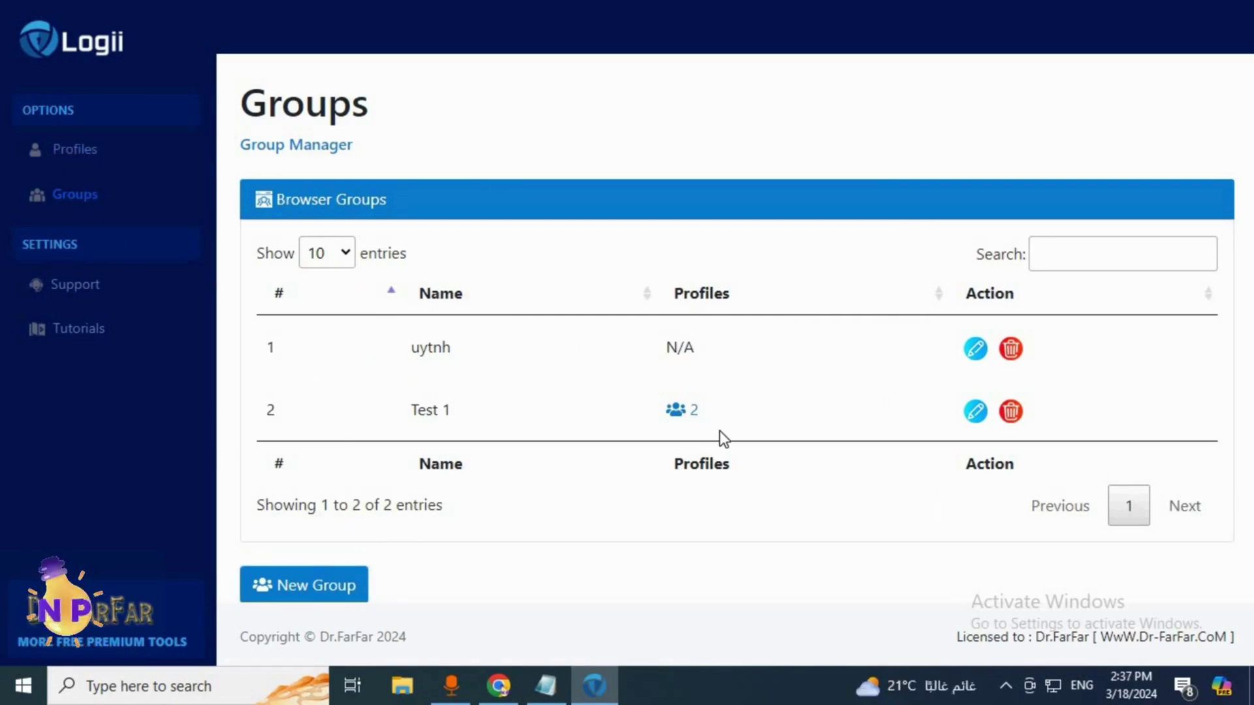
pyautogui.click(680, 412)
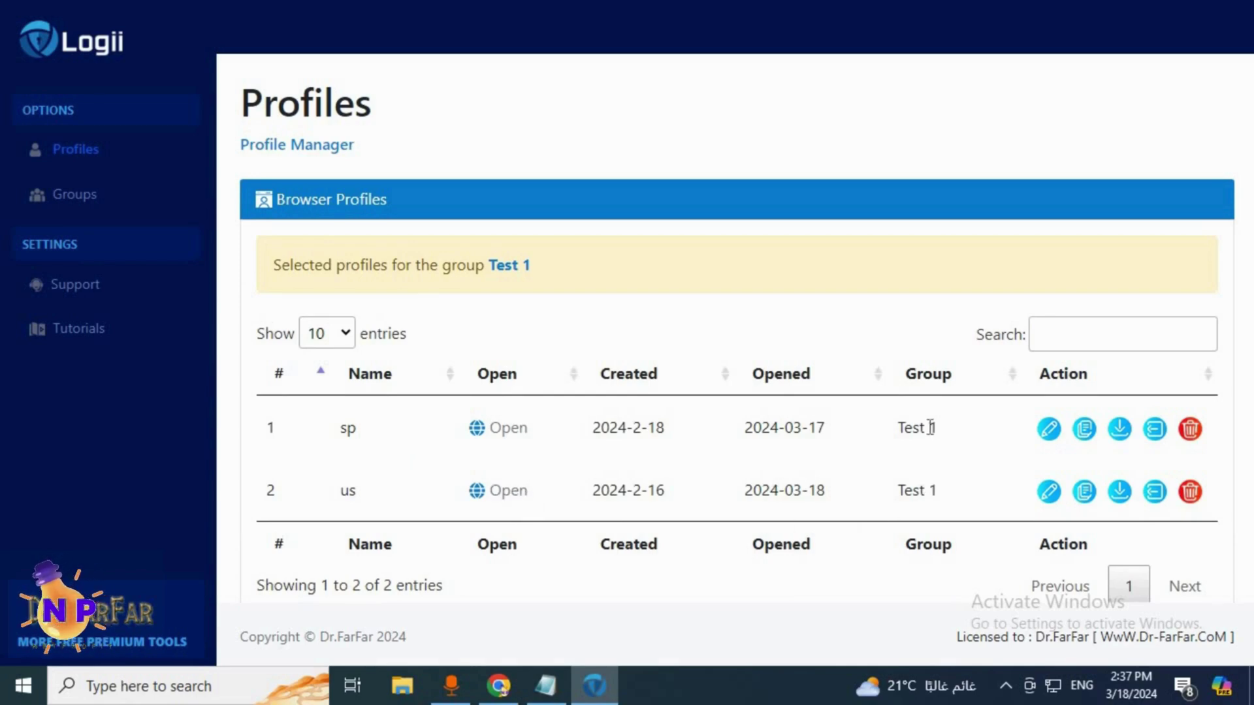
pyautogui.click(59, 205)
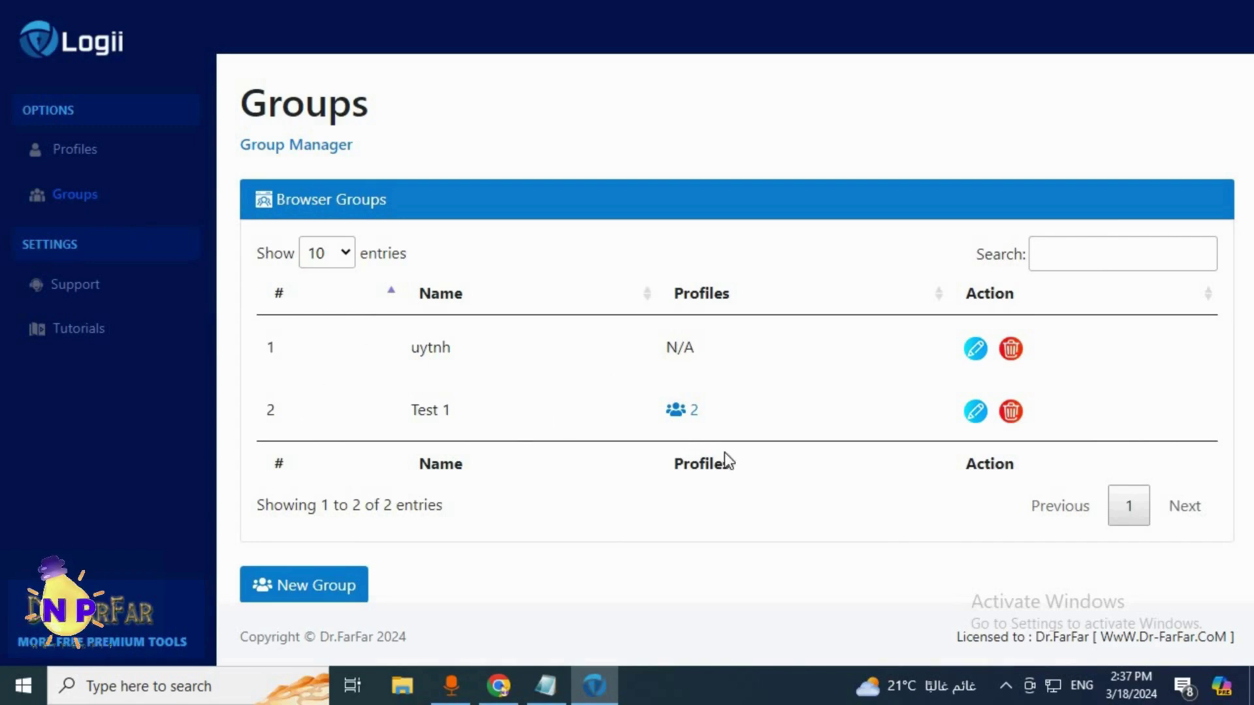
# Review the us profile's group, proxy string and fingerprint settings, and close its editor without changing anything
pyautogui.click(69, 155)
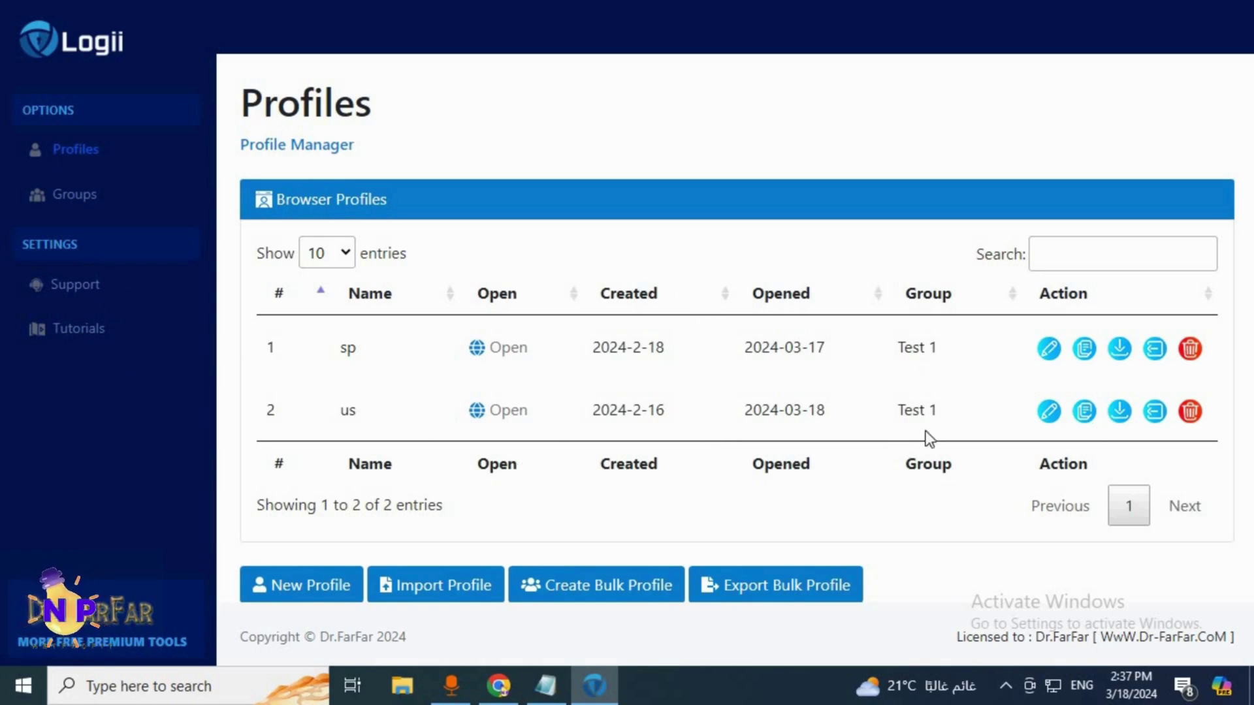
pyautogui.click(1050, 411)
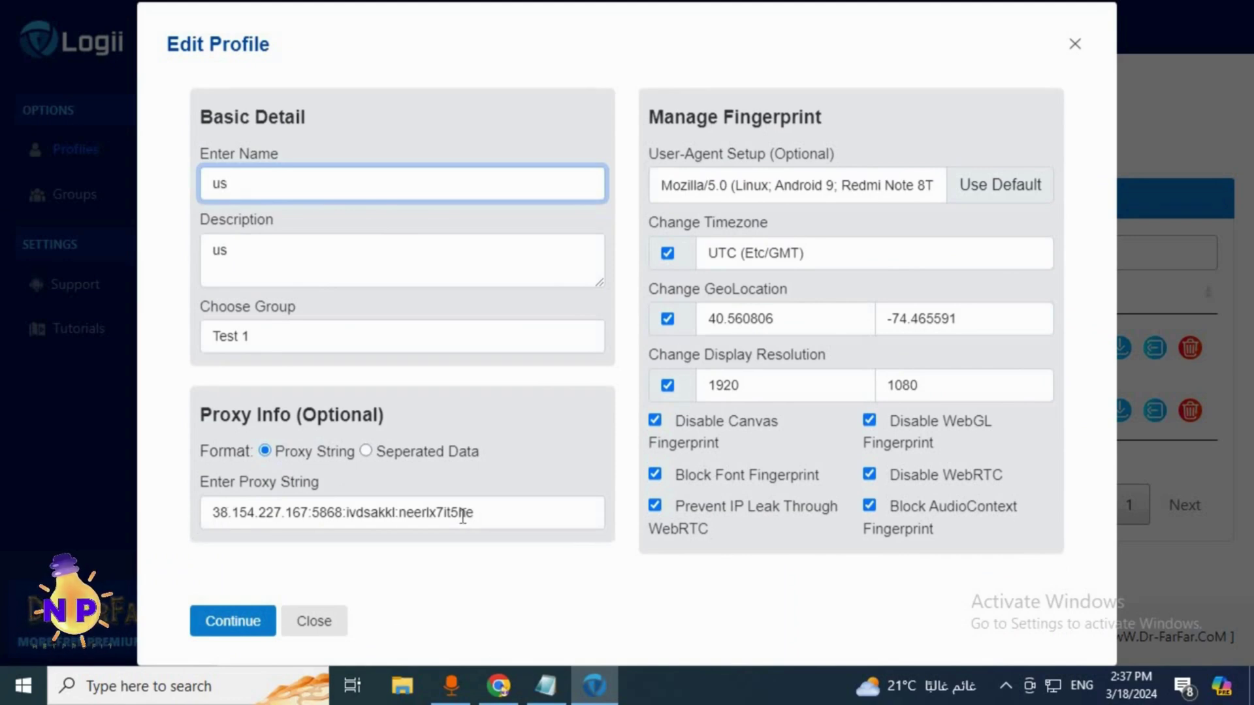
pyautogui.moveTo(478, 516); pyautogui.dragTo(196, 531)
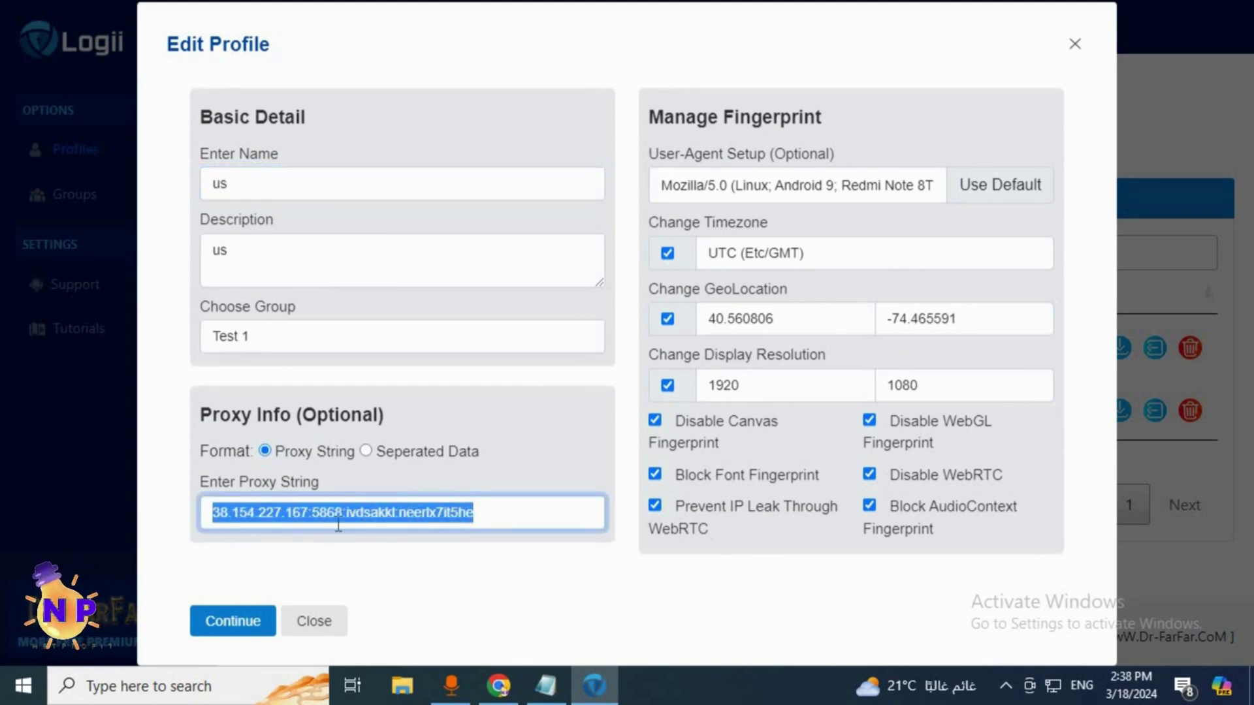
pyautogui.click(586, 514)
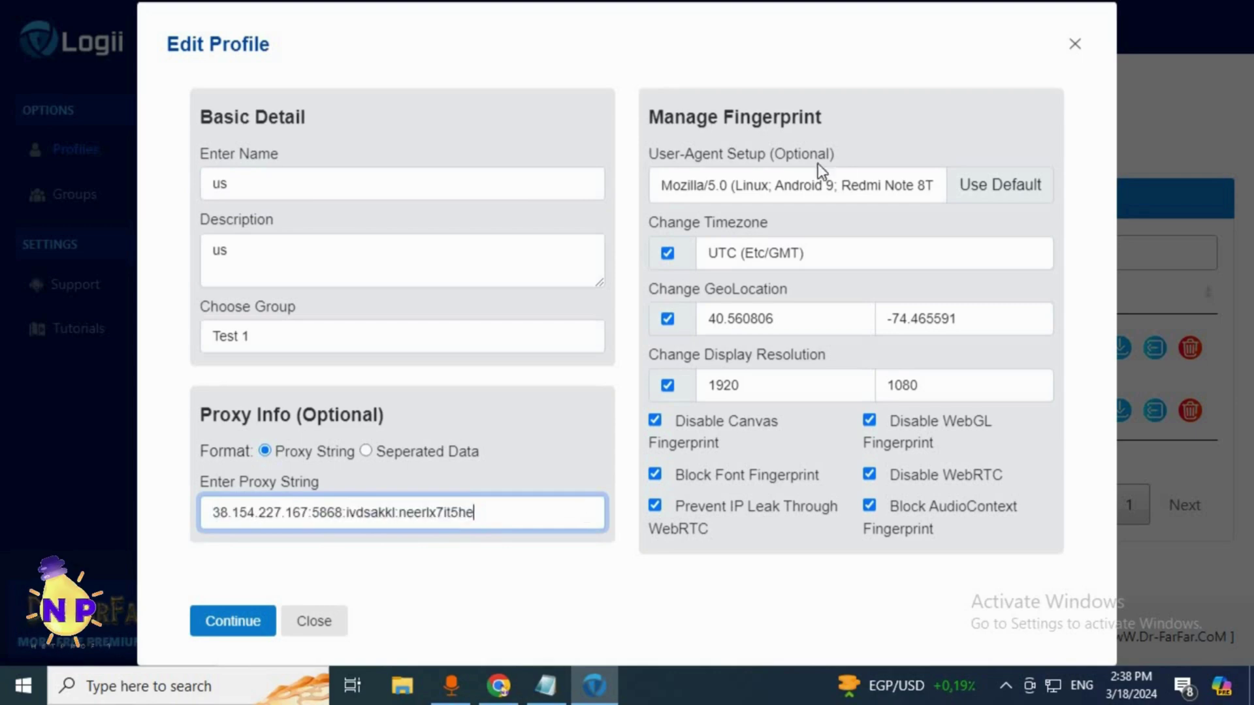
pyautogui.click(902, 186)
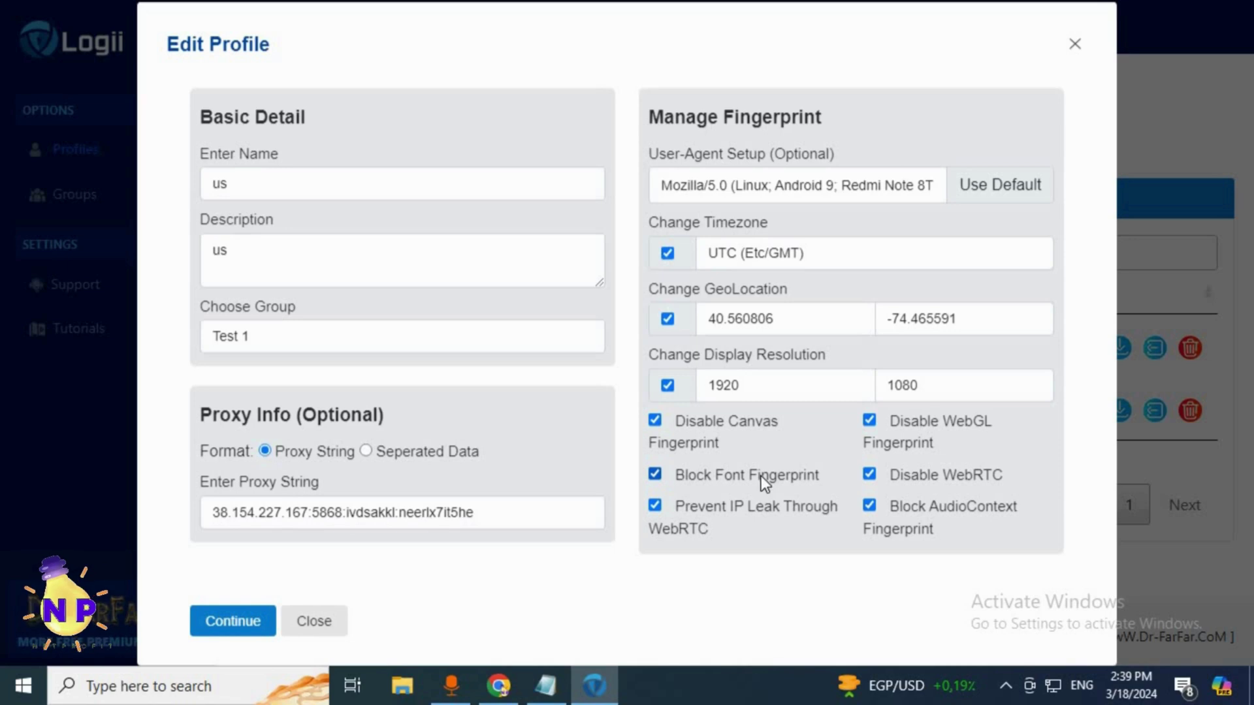
pyautogui.click(1078, 49)
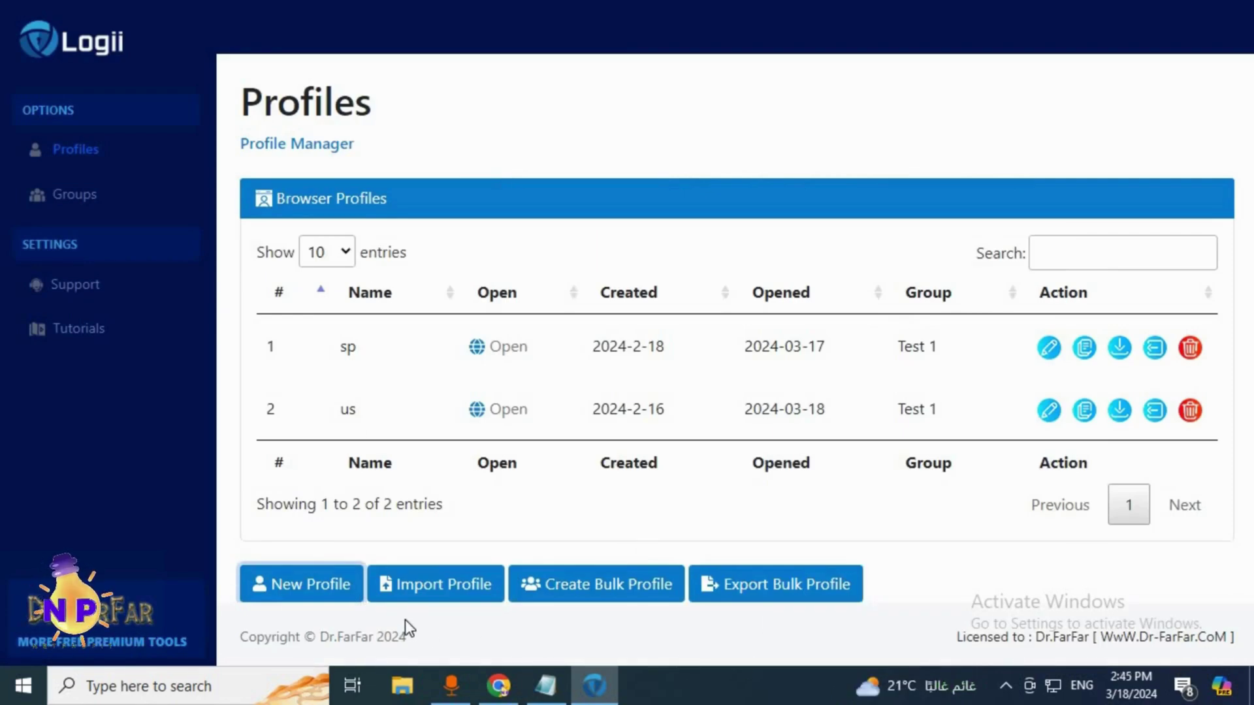
# Start a new browser profile with the name USA, the description USA and the group uytnh
pyautogui.click(301, 586)
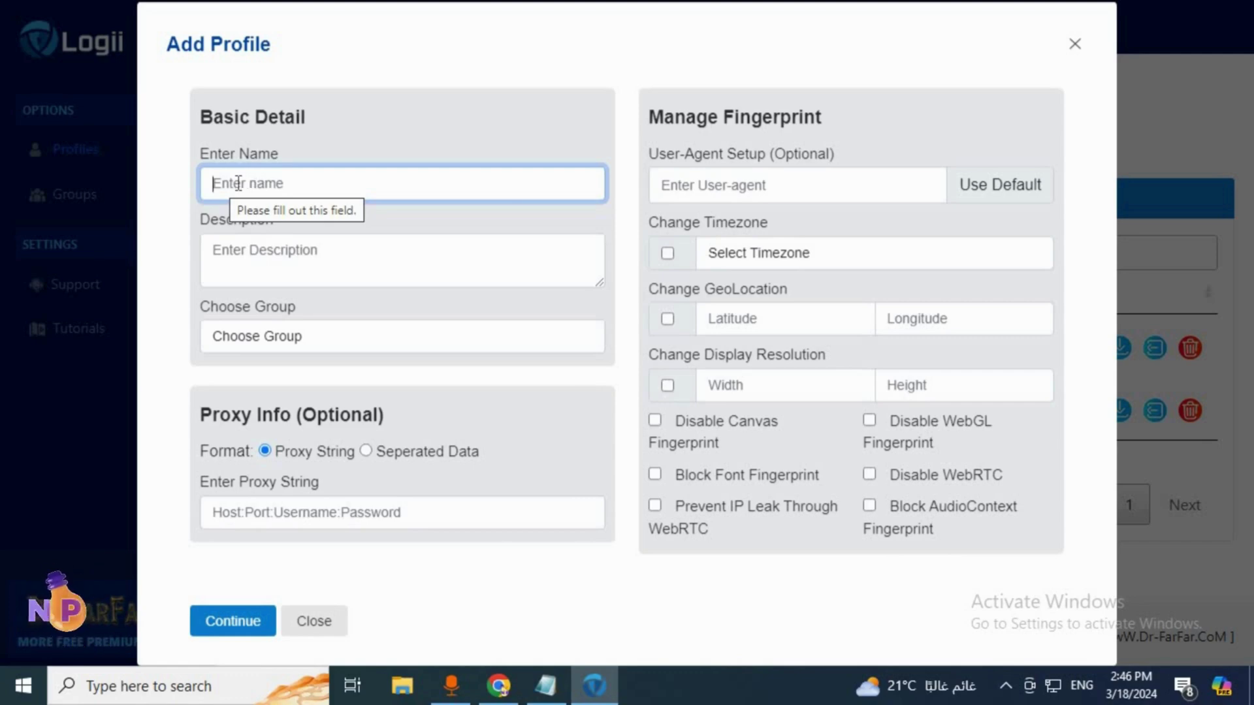
pyautogui.rightClick(239, 183)
pyautogui.click(272, 243)
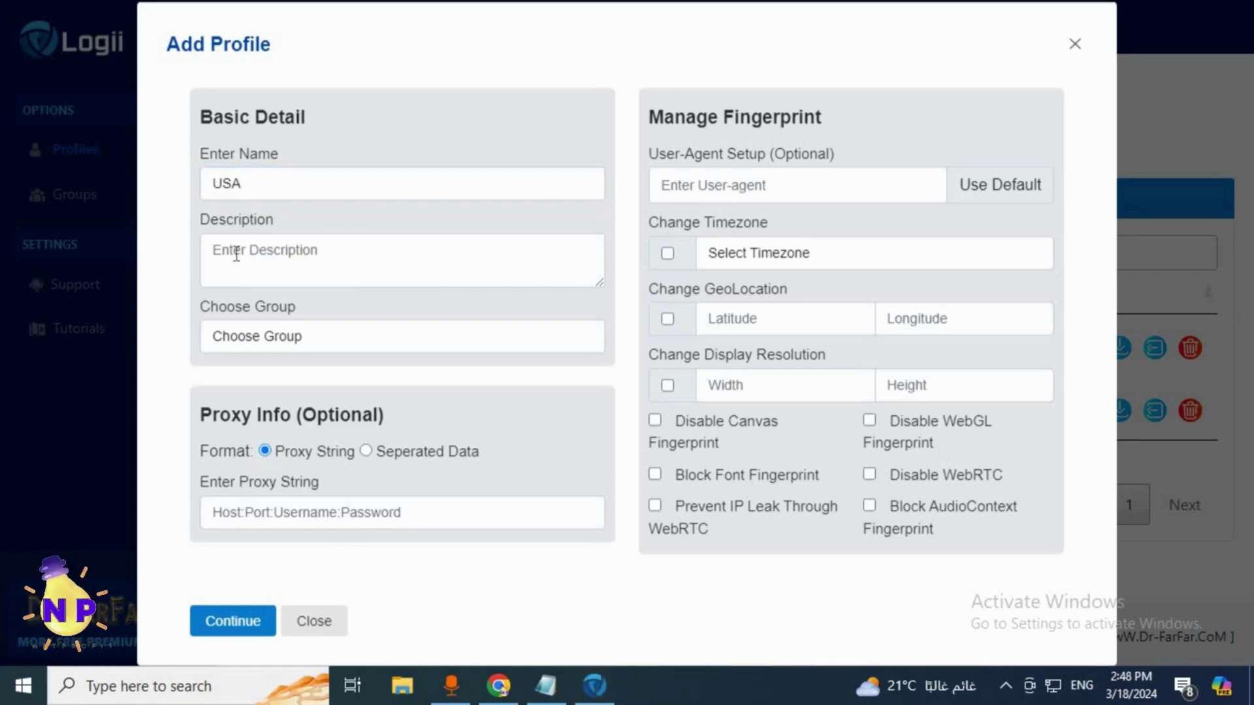
pyautogui.rightClick(236, 255)
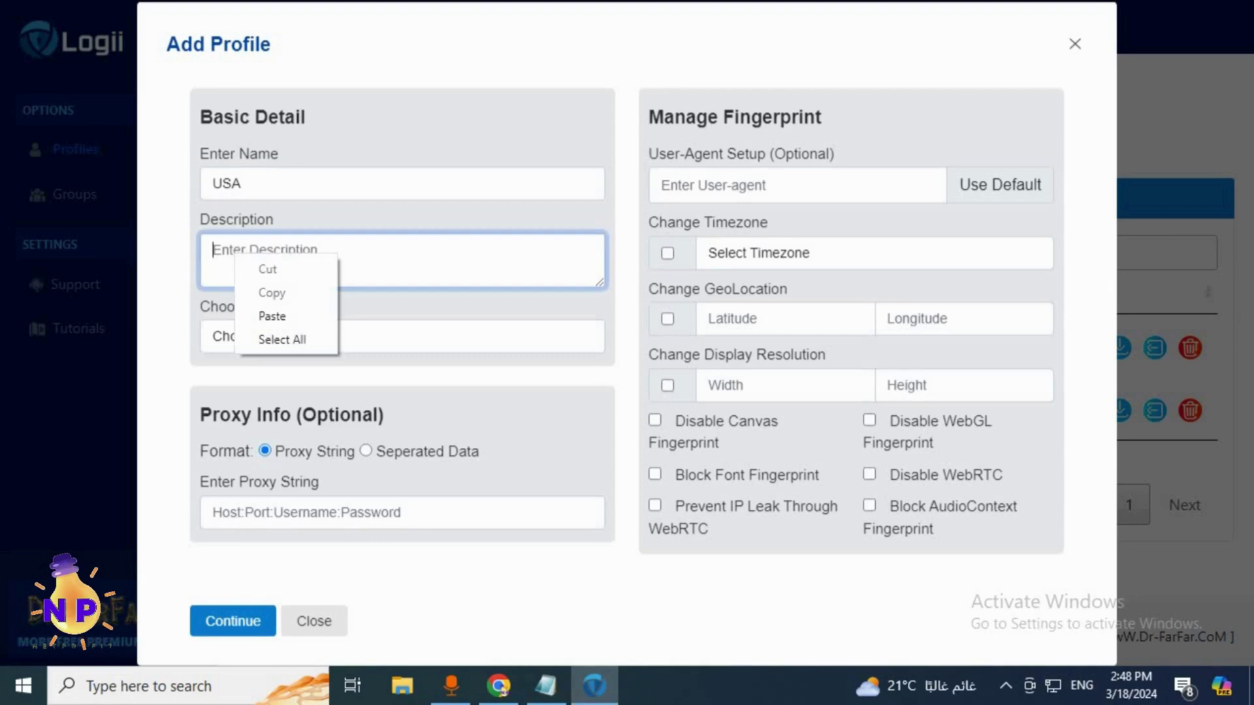
pyautogui.click(274, 317)
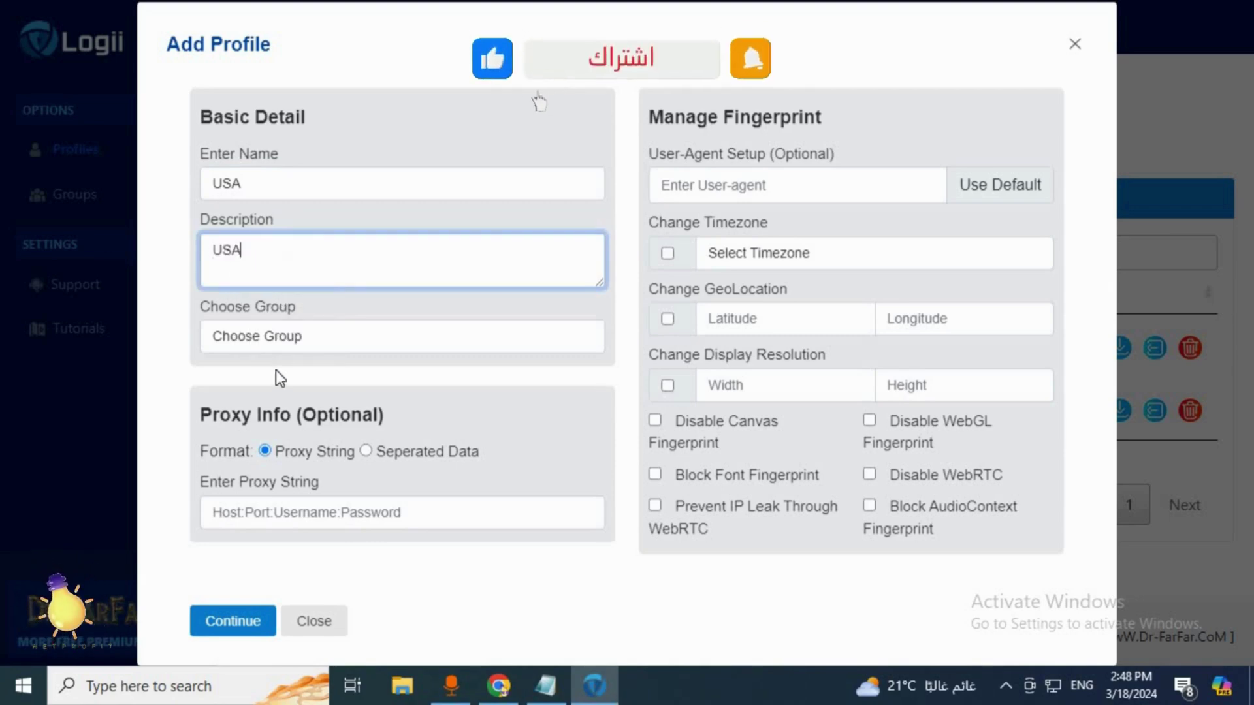
pyautogui.click(269, 344)
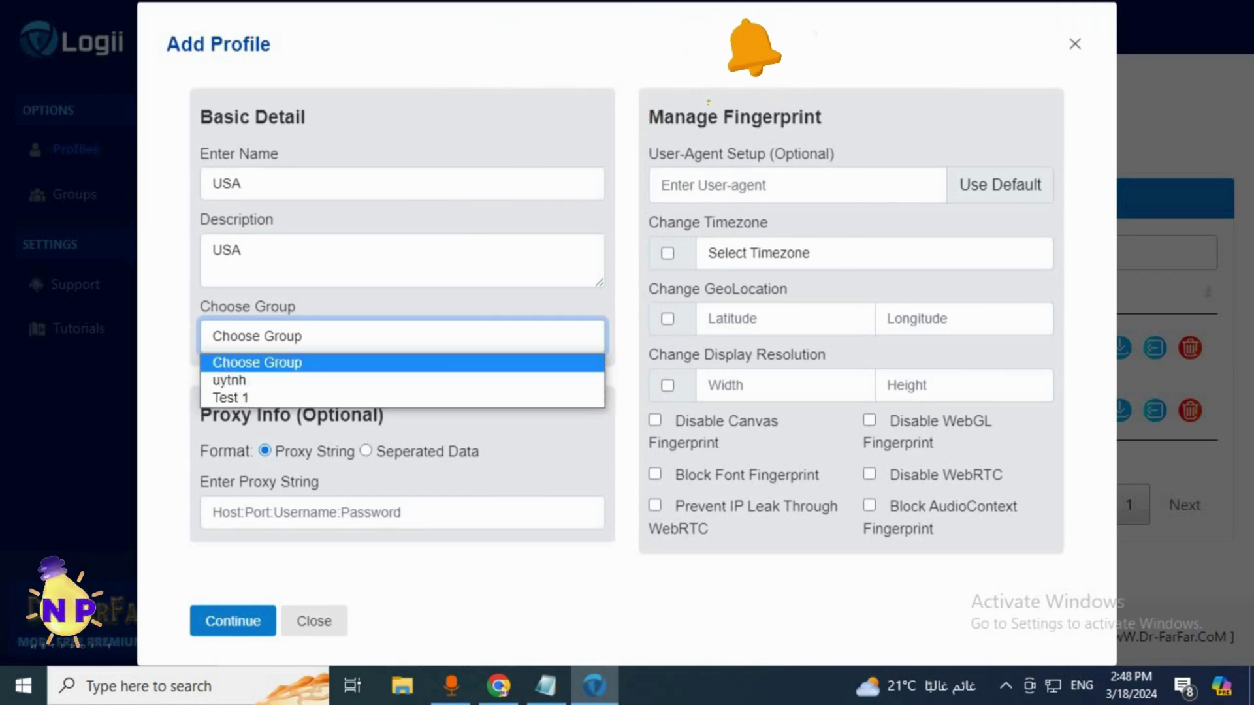
pyautogui.click(242, 381)
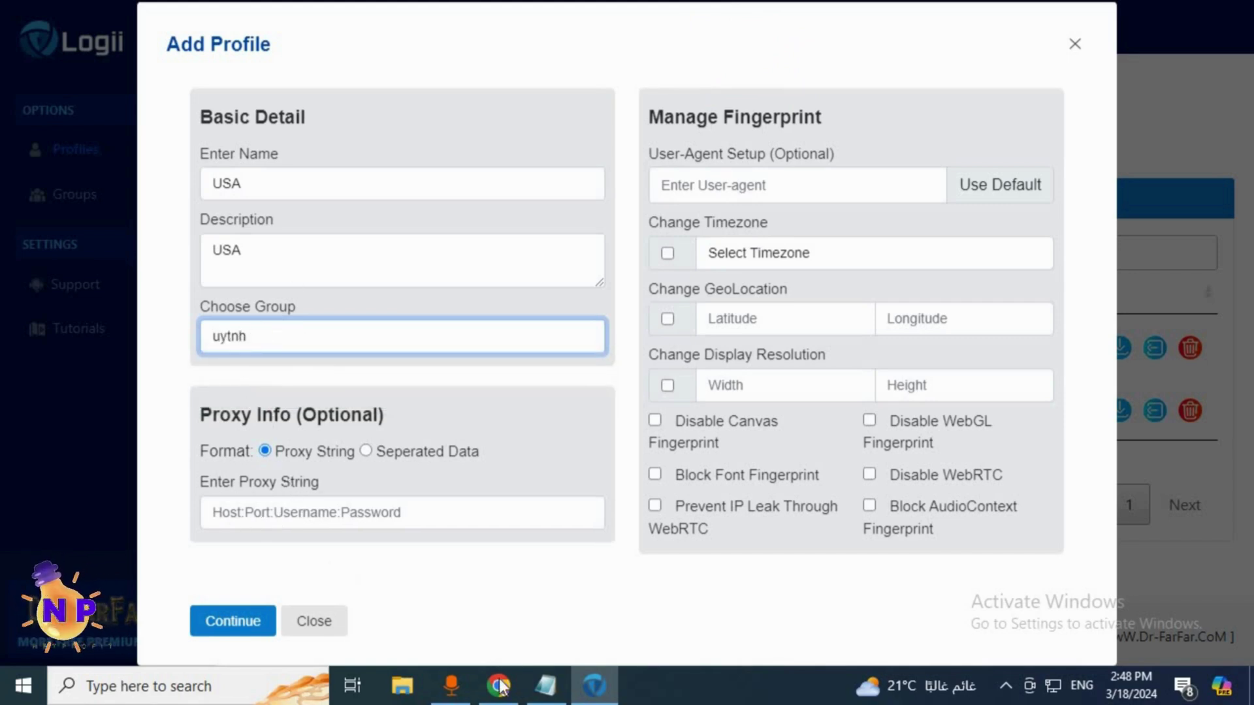
# Switch to Webshare in Chrome and examine the proxy list's addresses, ports, credentials, statuses and countries
pyautogui.click(499, 685)
pyautogui.scroll(-3, 573, 353)
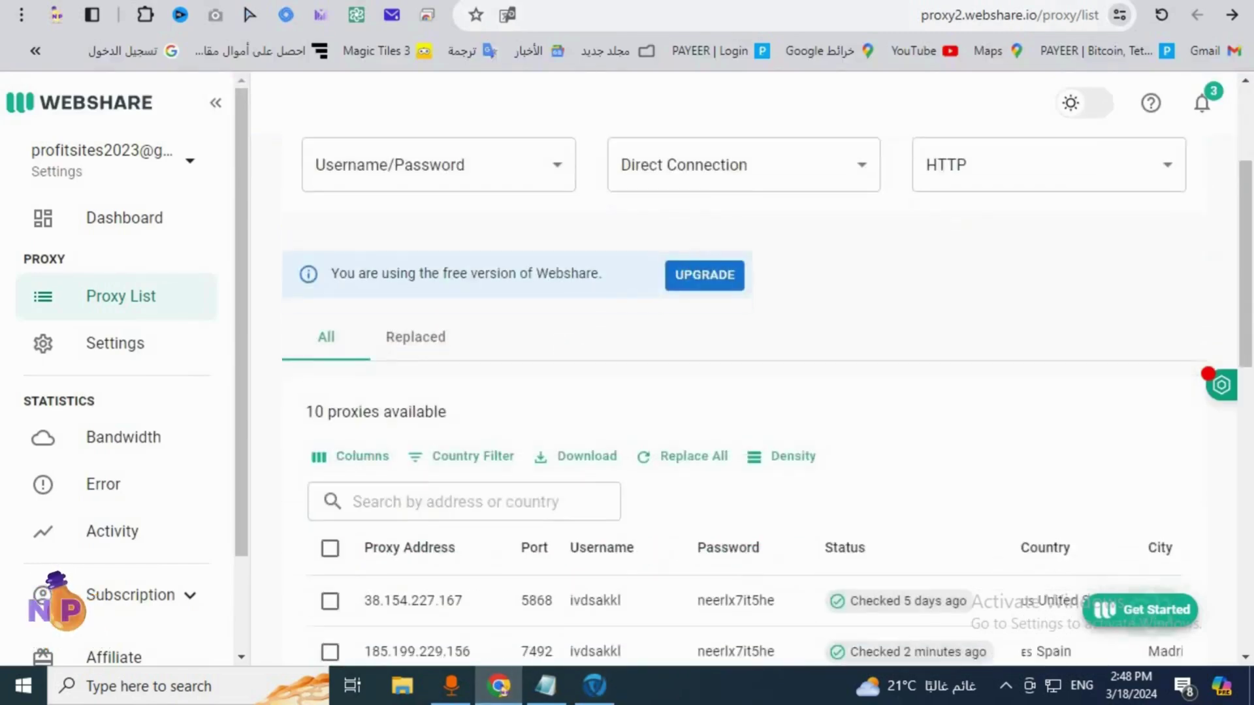
pyautogui.scroll(-10, 566, 351)
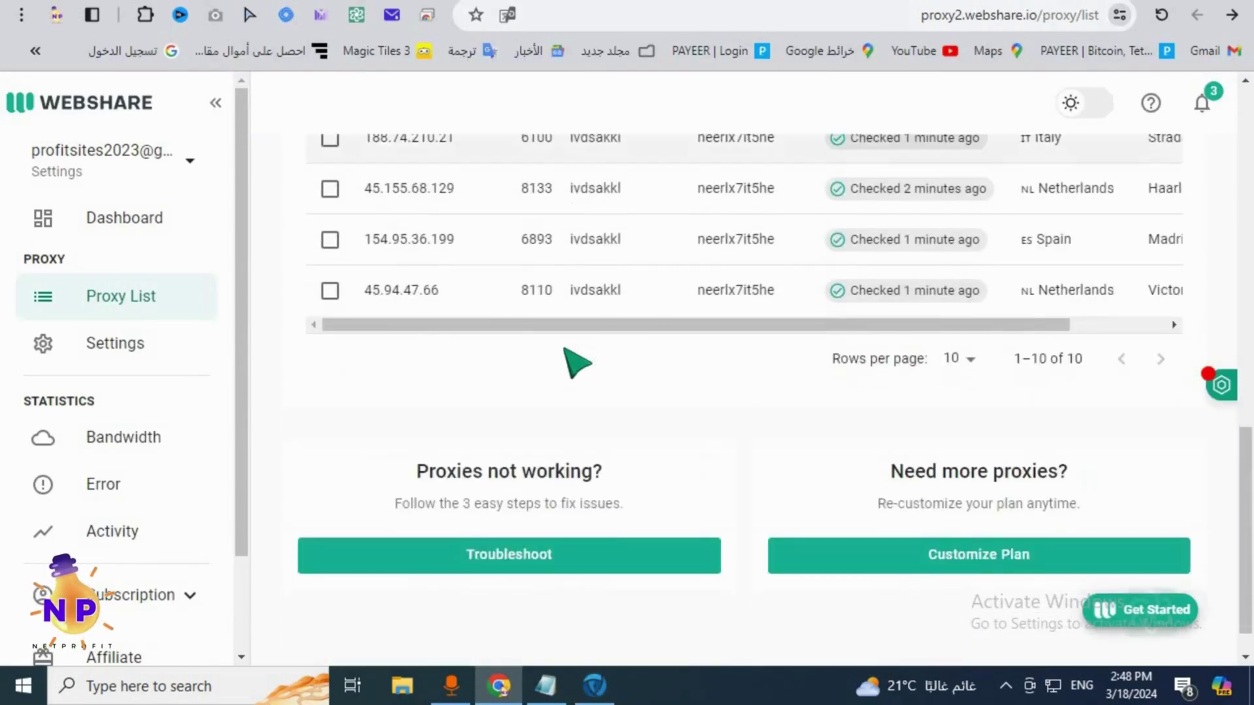
pyautogui.scroll(10, 574, 364)
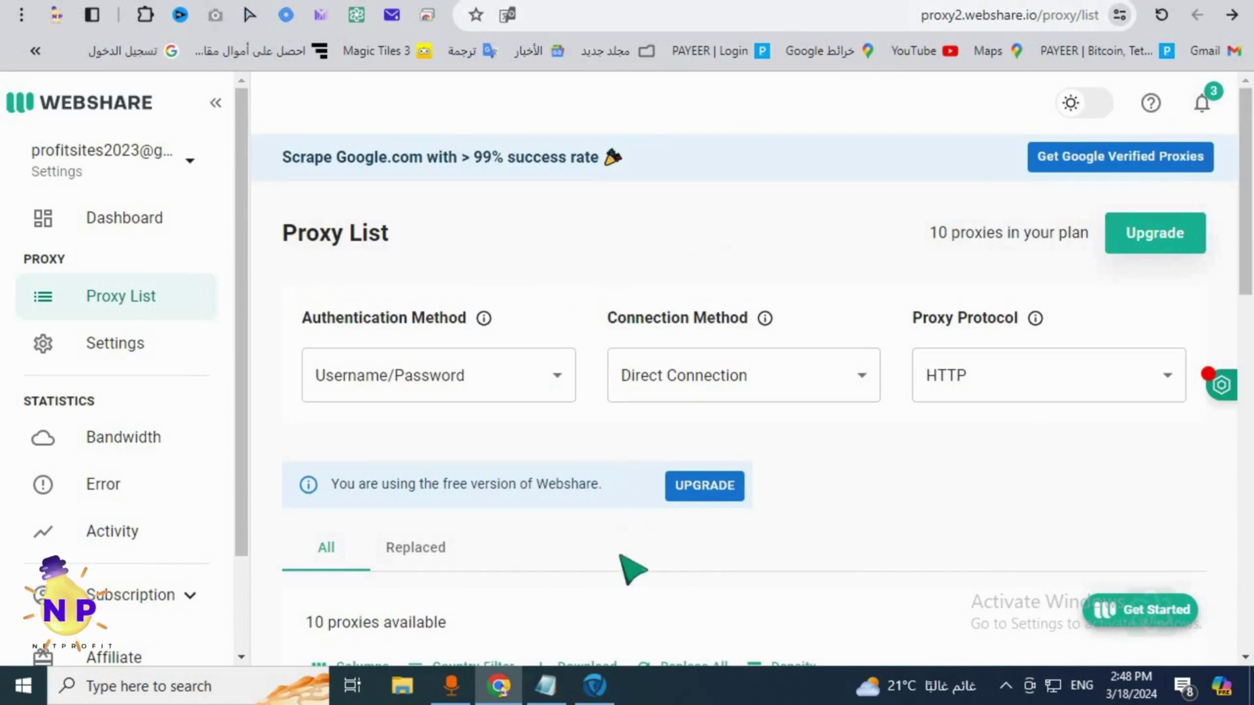
pyautogui.scroll(-10, 647, 461)
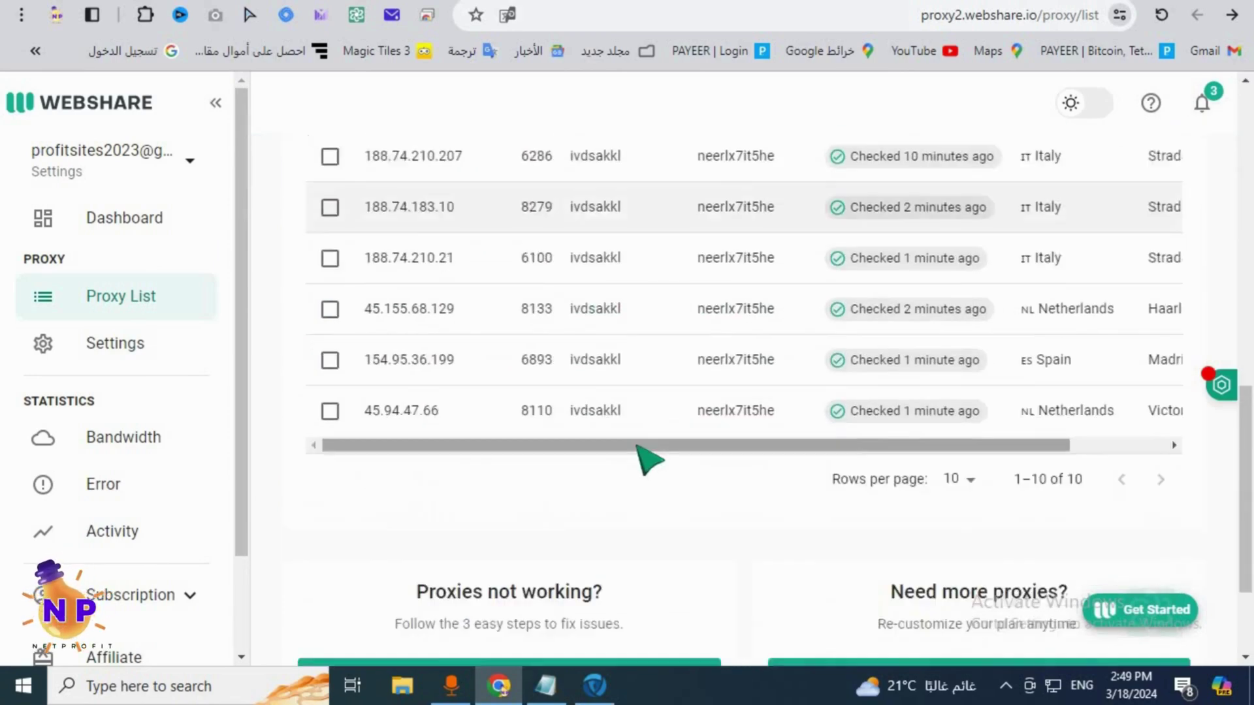
pyautogui.scroll(-3, 647, 461)
pyautogui.scroll(8, 645, 460)
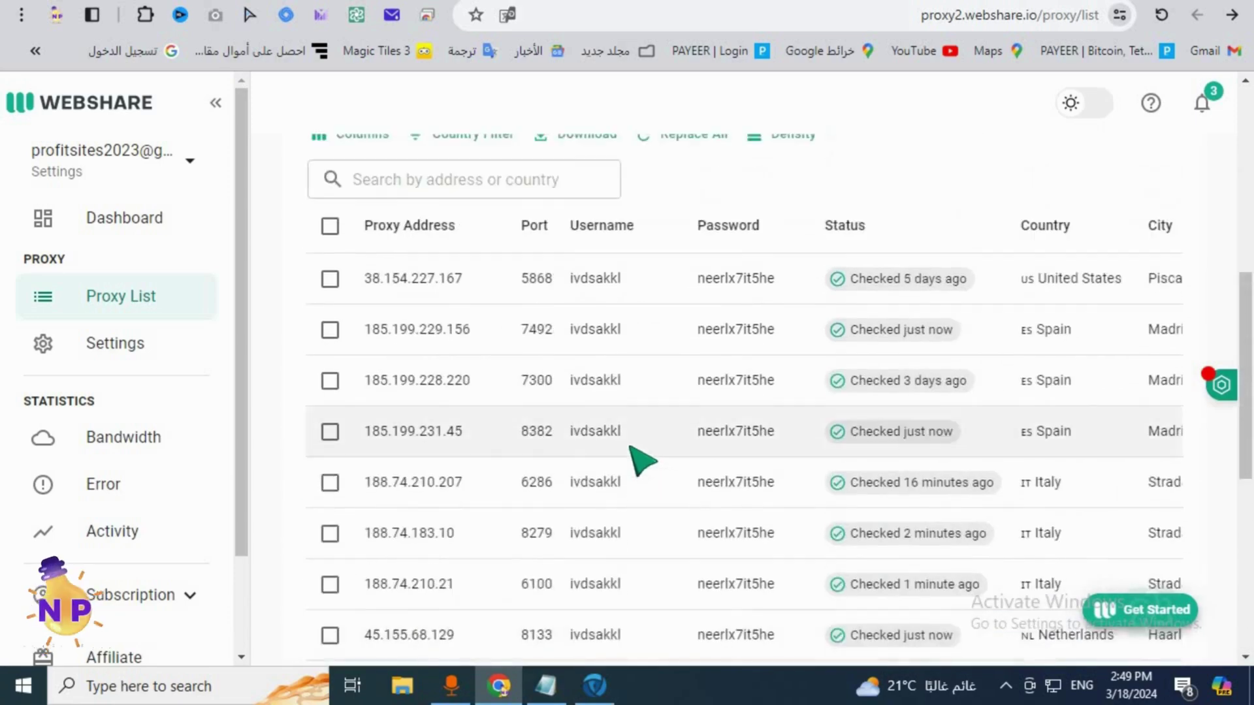
pyautogui.scroll(2, 643, 461)
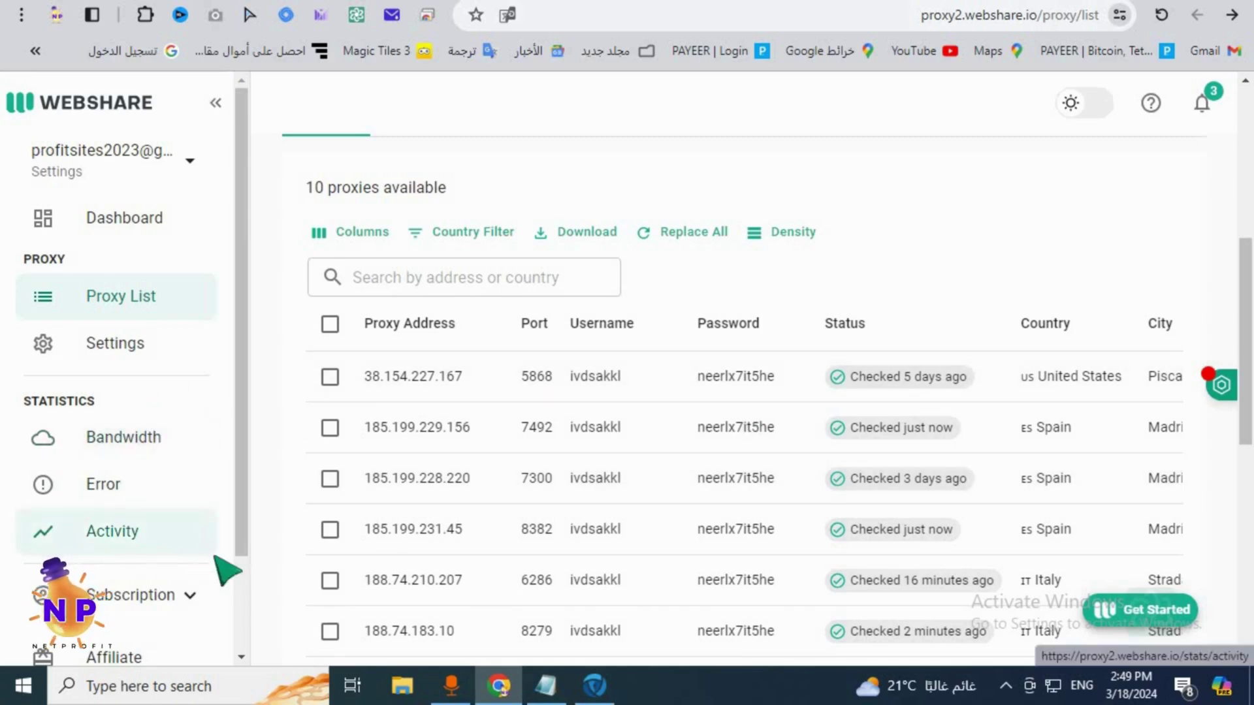
pyautogui.scroll(-2, 195, 468)
pyautogui.scroll(-2, 366, 408)
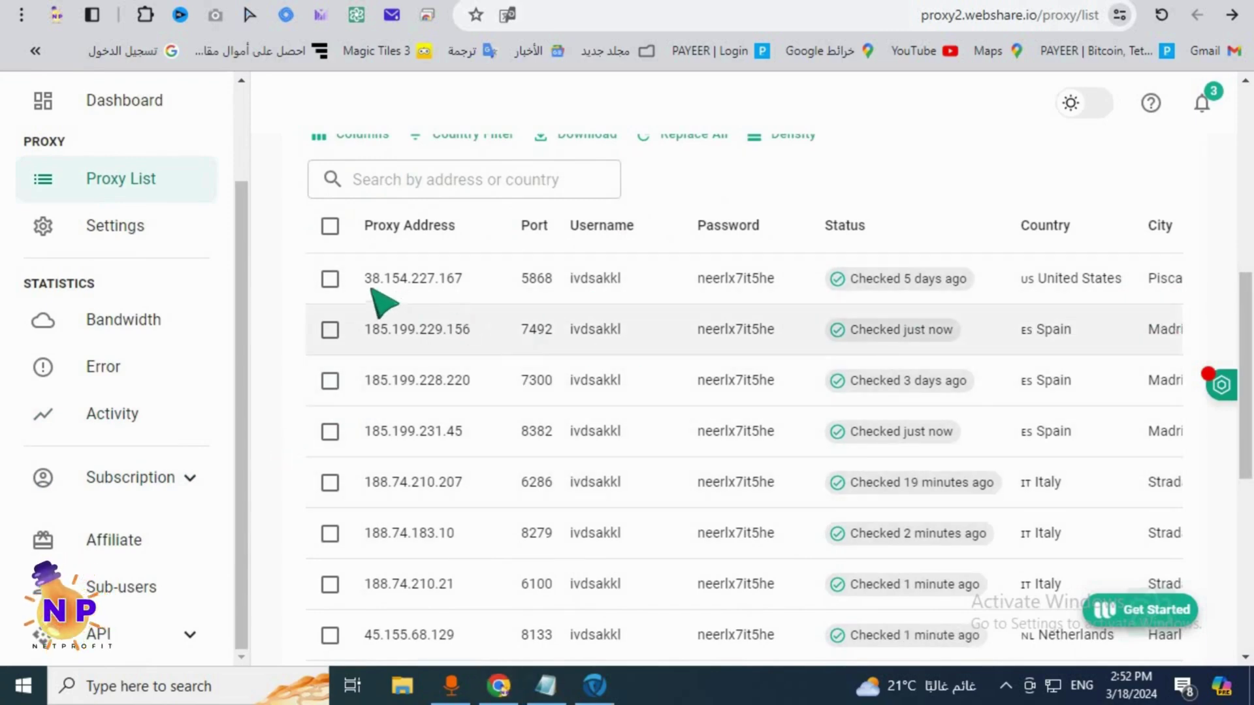
# Download only the United States proxy from Webshare as a text file and copy its full proxy string in Notepad
pyautogui.click(329, 281)
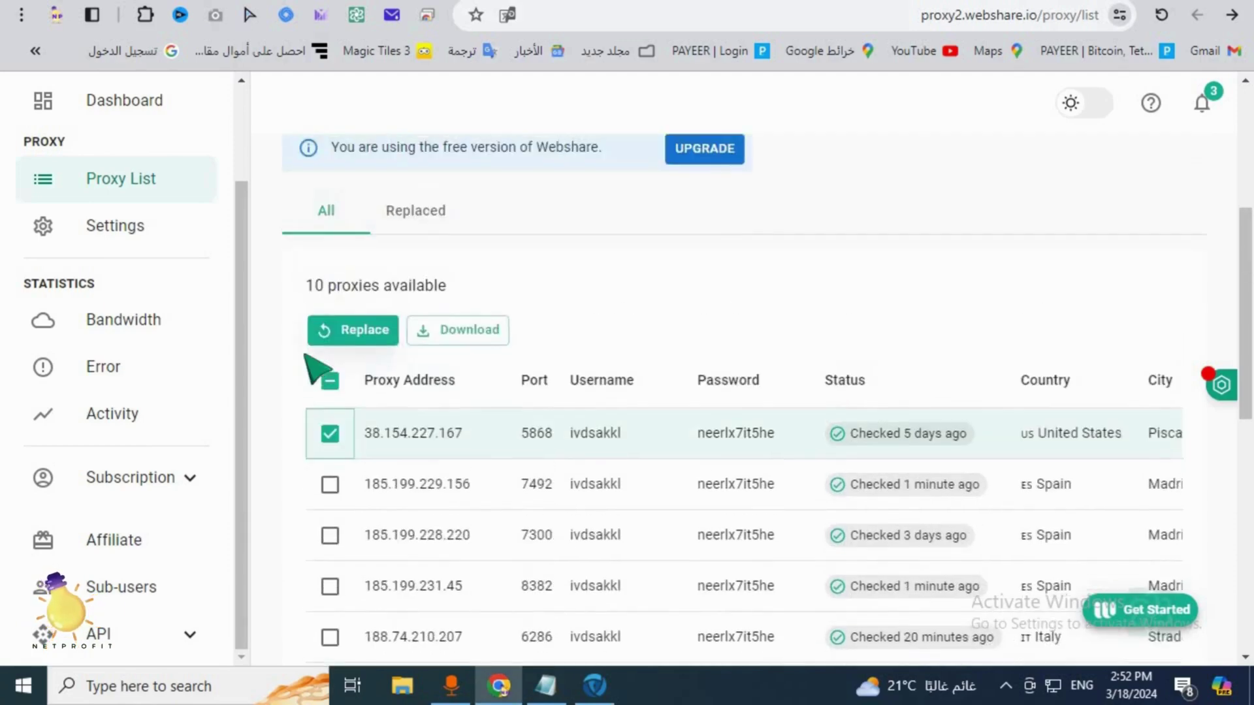
pyautogui.click(462, 333)
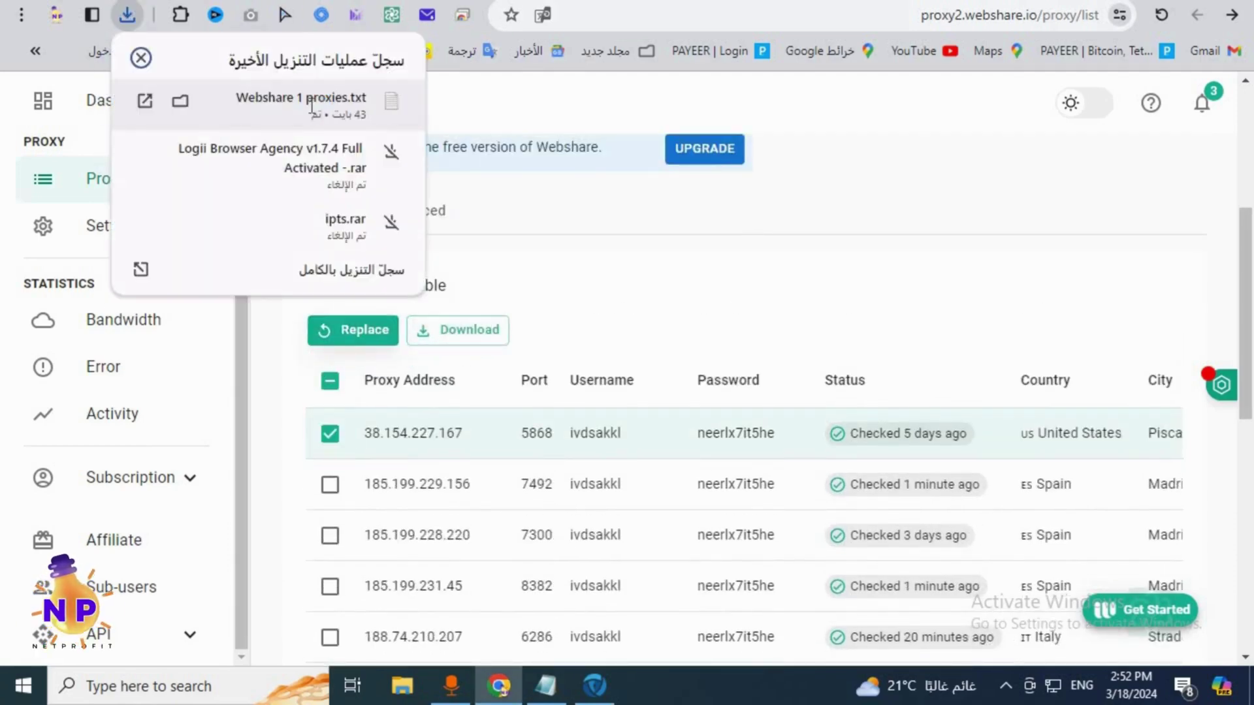
pyautogui.click(320, 105)
pyautogui.moveTo(490, 92); pyautogui.dragTo(168, 92)
pyautogui.rightClick(370, 96)
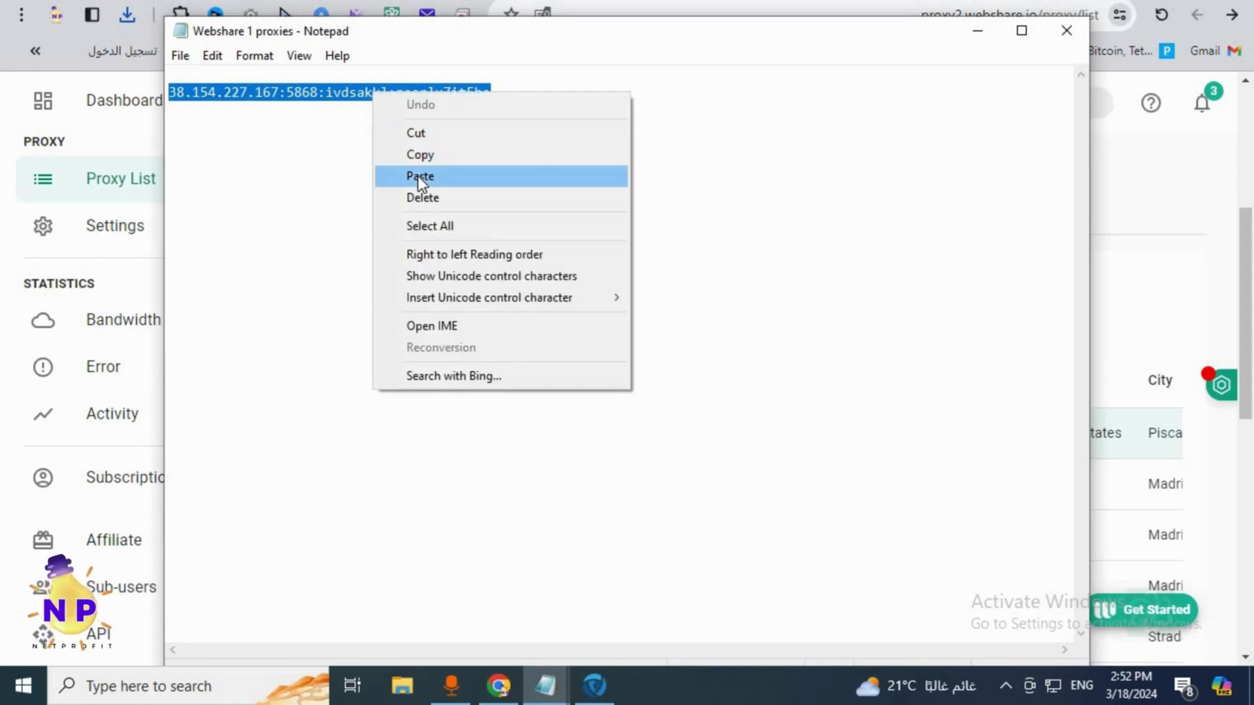
pyautogui.click(420, 154)
pyautogui.click(561, 691)
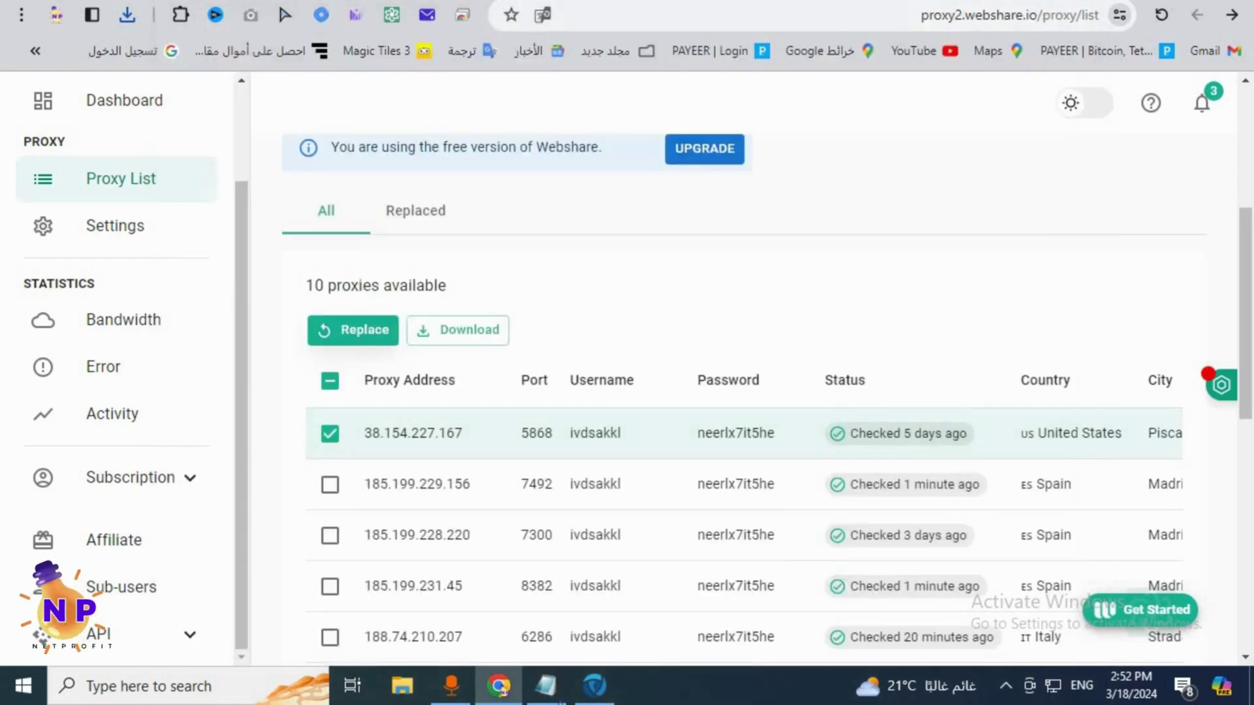
# Switch back to Logii, paste the copied proxy string with its credentials into the new USA profile, and save the profile
pyautogui.click(594, 686)
pyautogui.rightClick(286, 525)
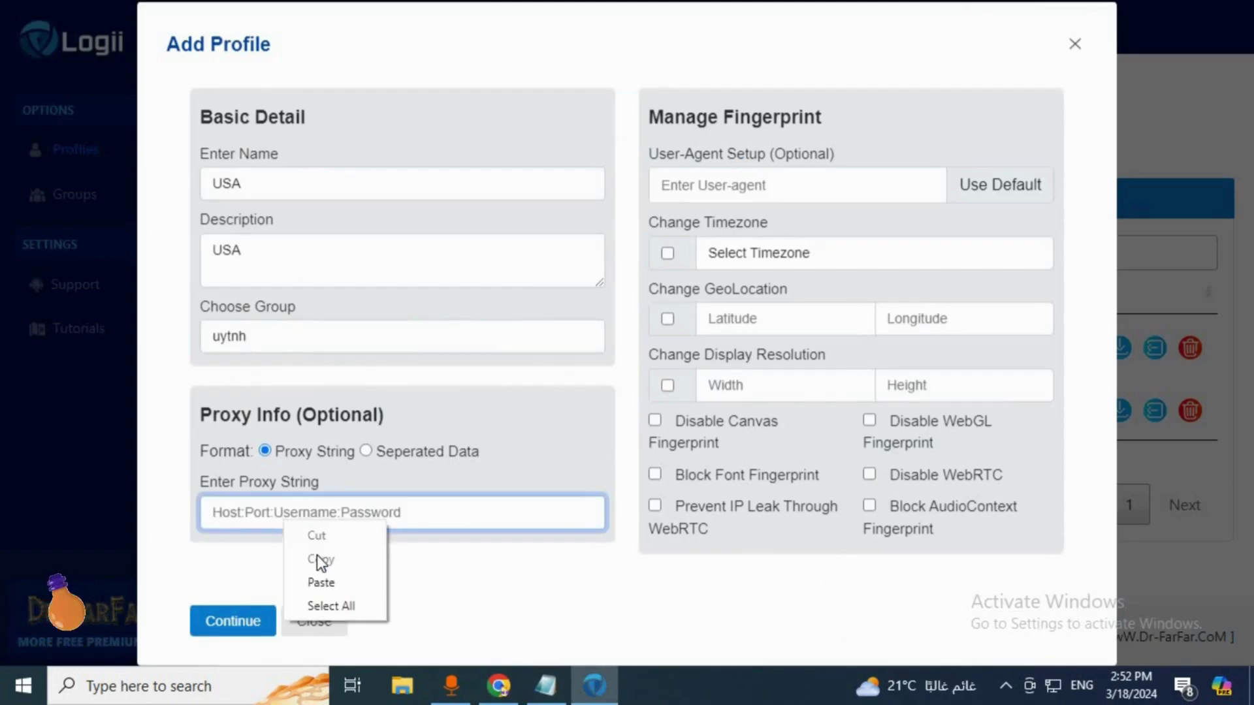
pyautogui.click(333, 583)
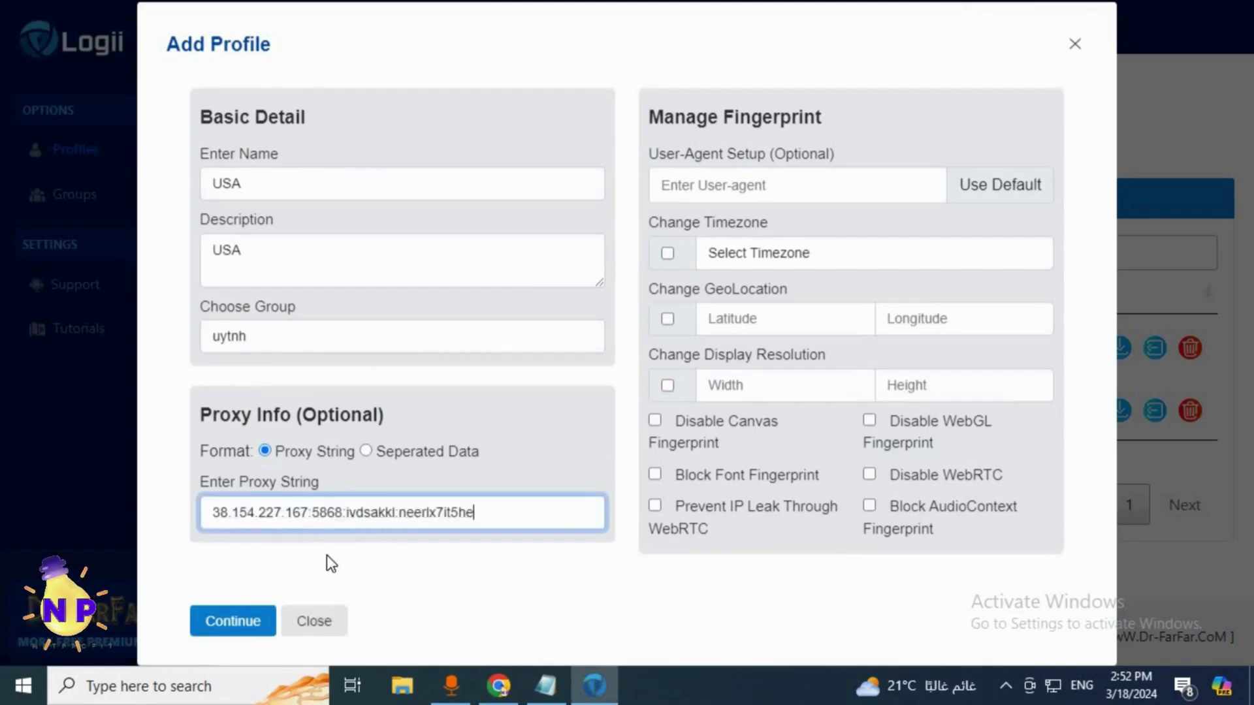
pyautogui.click(232, 625)
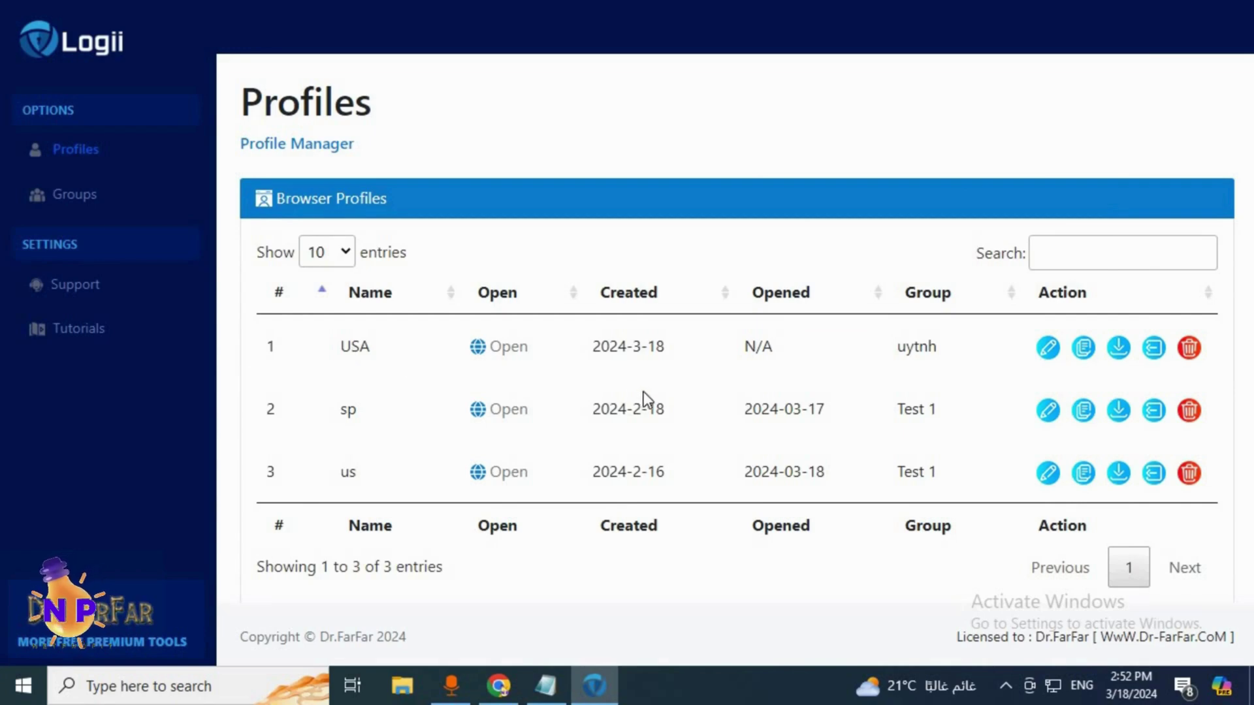
# Open the USA profile for editing and check its saved proxy string
pyautogui.click(1048, 348)
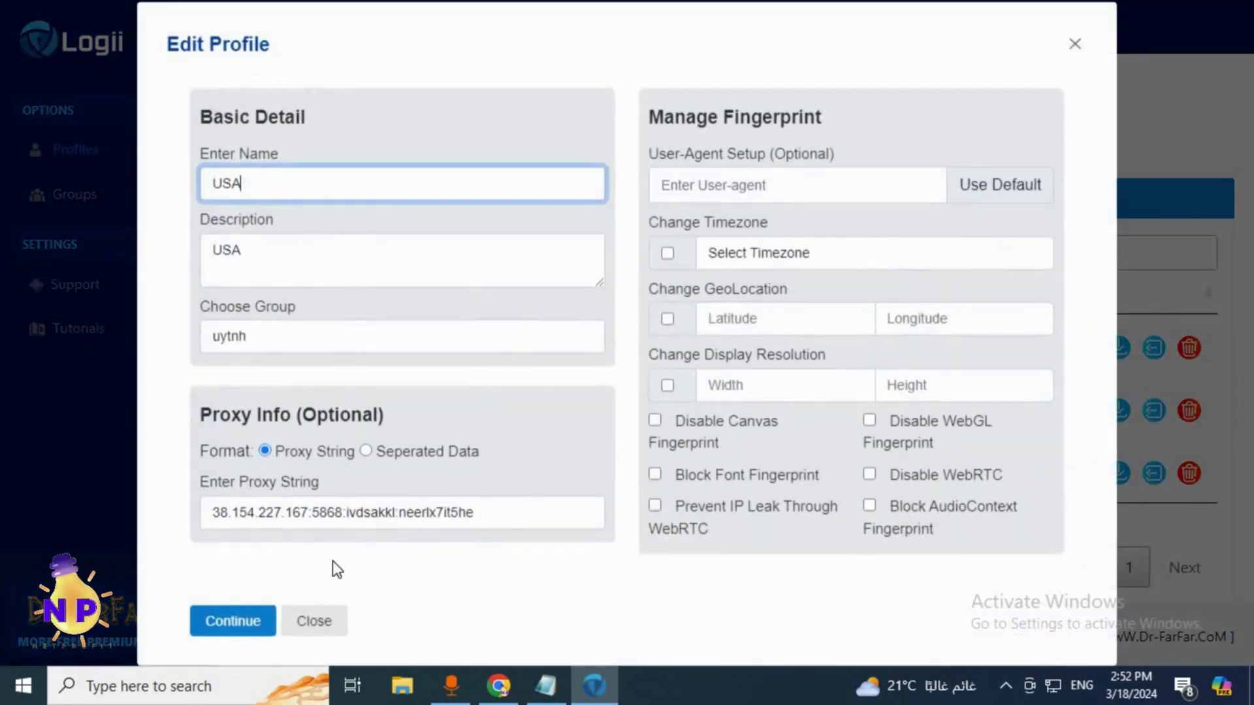
pyautogui.moveTo(492, 510); pyautogui.dragTo(186, 518)
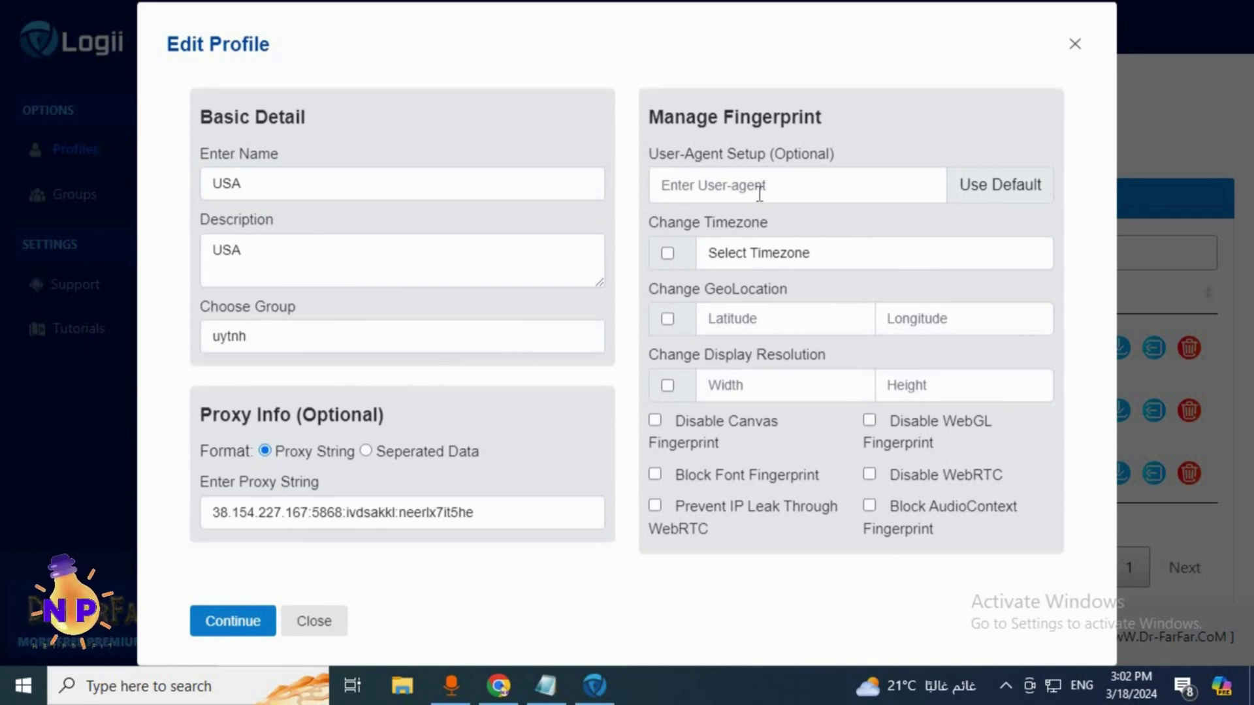
pyautogui.moveTo(761, 195)
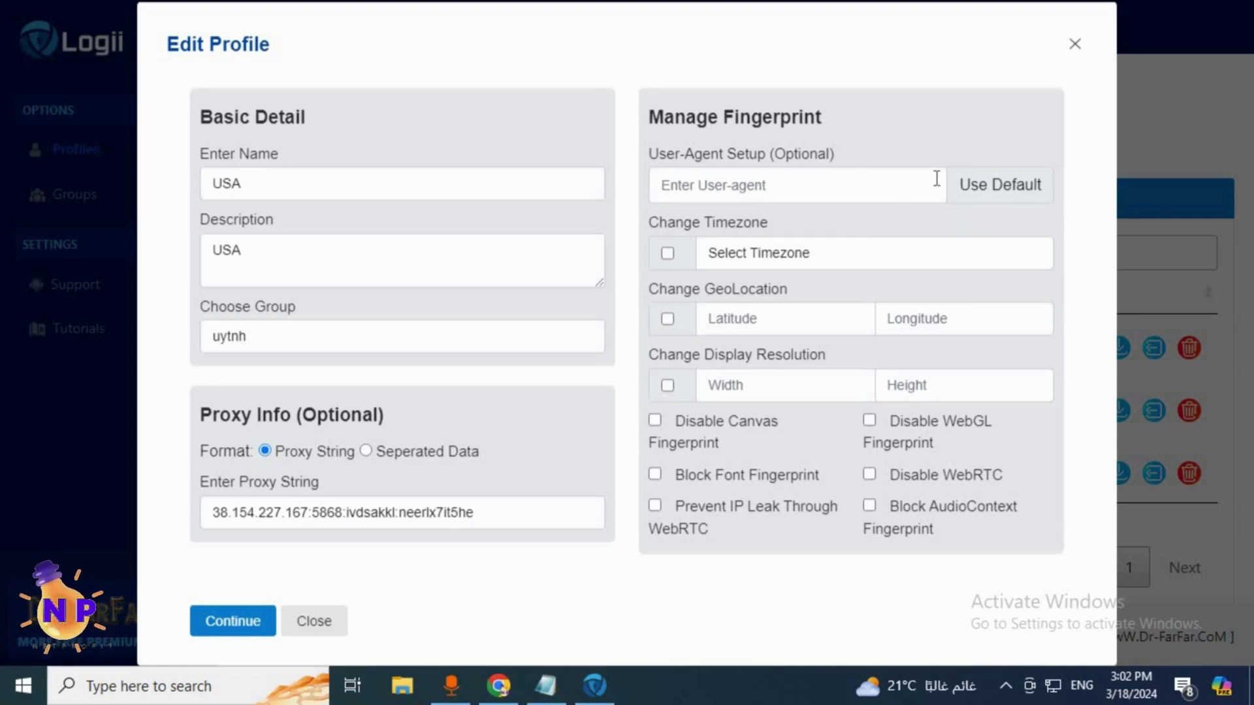
# Switch to user-agents.net in Chrome, copy the first listed MSIE 10.0 Windows user agent, and generate a new random list
pyautogui.click(499, 686)
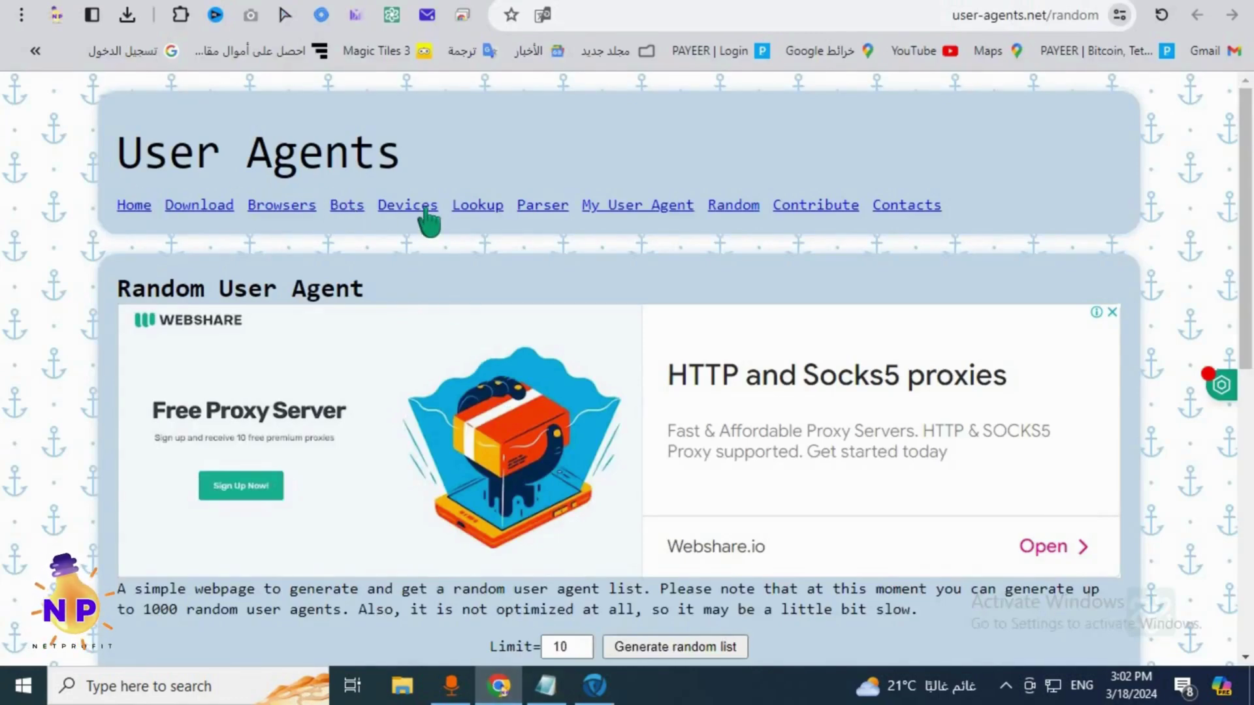
pyautogui.scroll(-6, 791, 247)
pyautogui.moveTo(789, 241); pyautogui.dragTo(156, 215)
pyautogui.rightClick(738, 223)
pyautogui.click(724, 434)
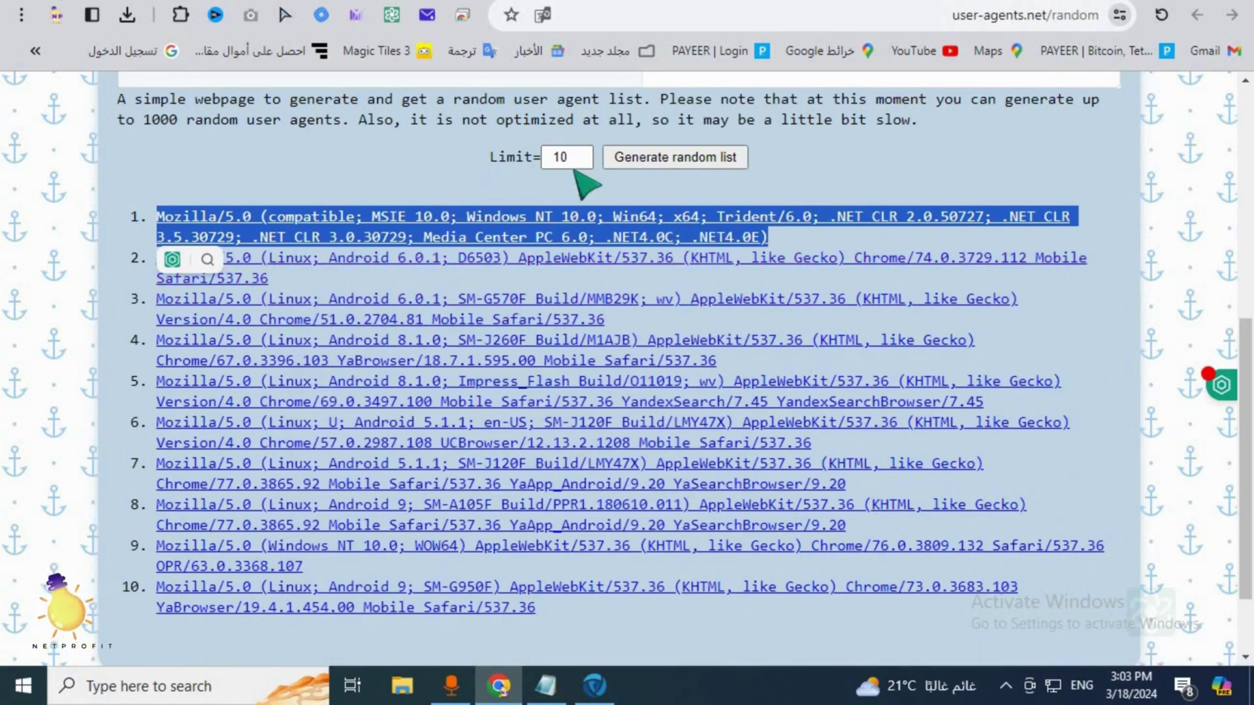
pyautogui.click(609, 158)
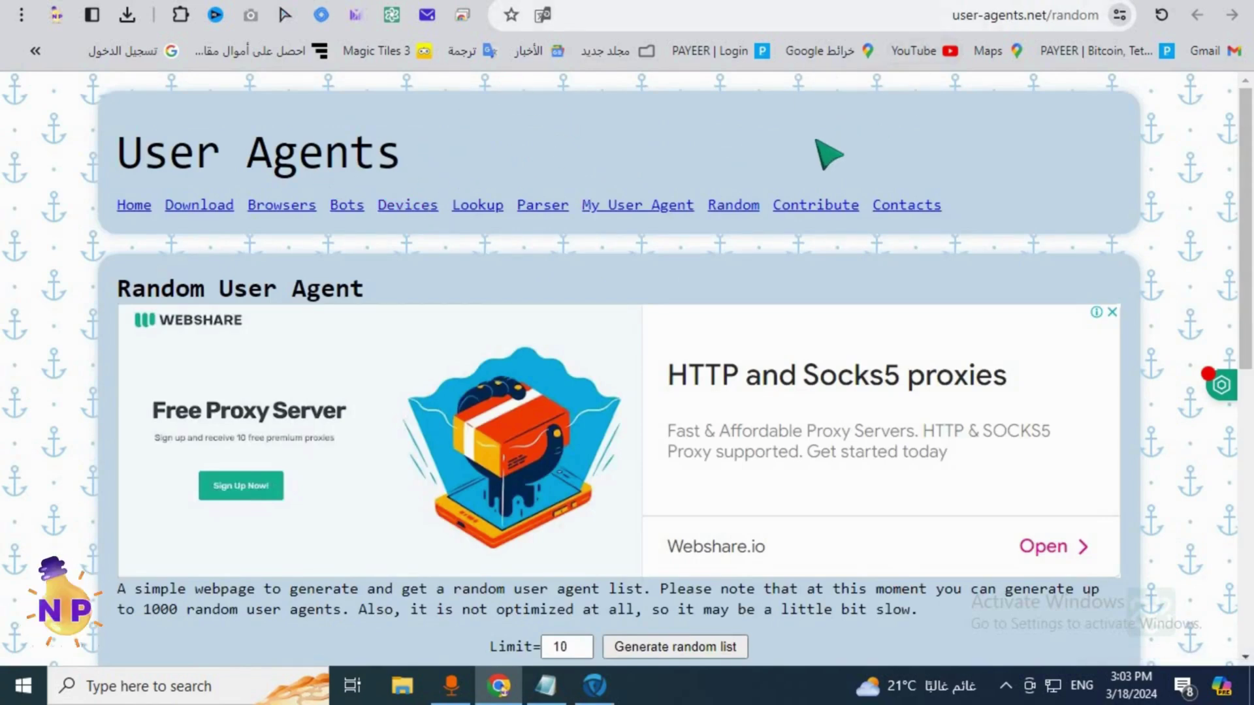
# Switch back to Logii and paste the copied MSIE 10.0 user agent into the USA profile's user-agent setup
pyautogui.click(595, 686)
pyautogui.rightClick(722, 186)
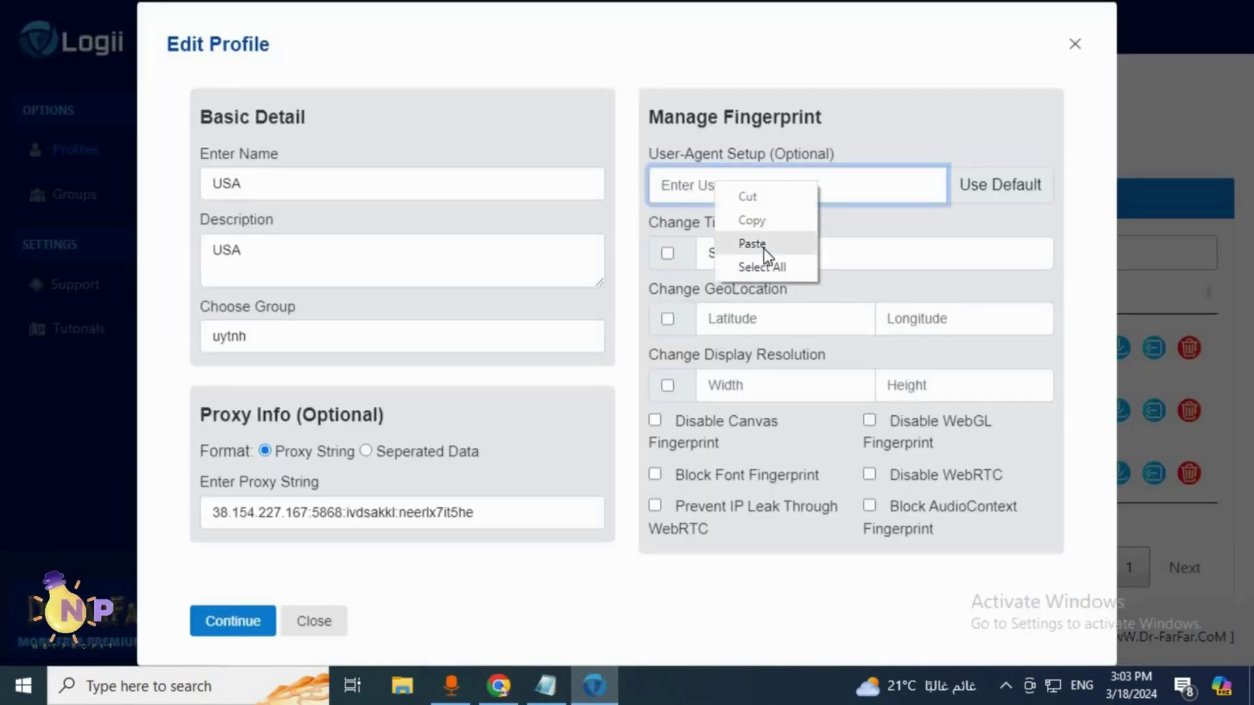
pyautogui.click(750, 241)
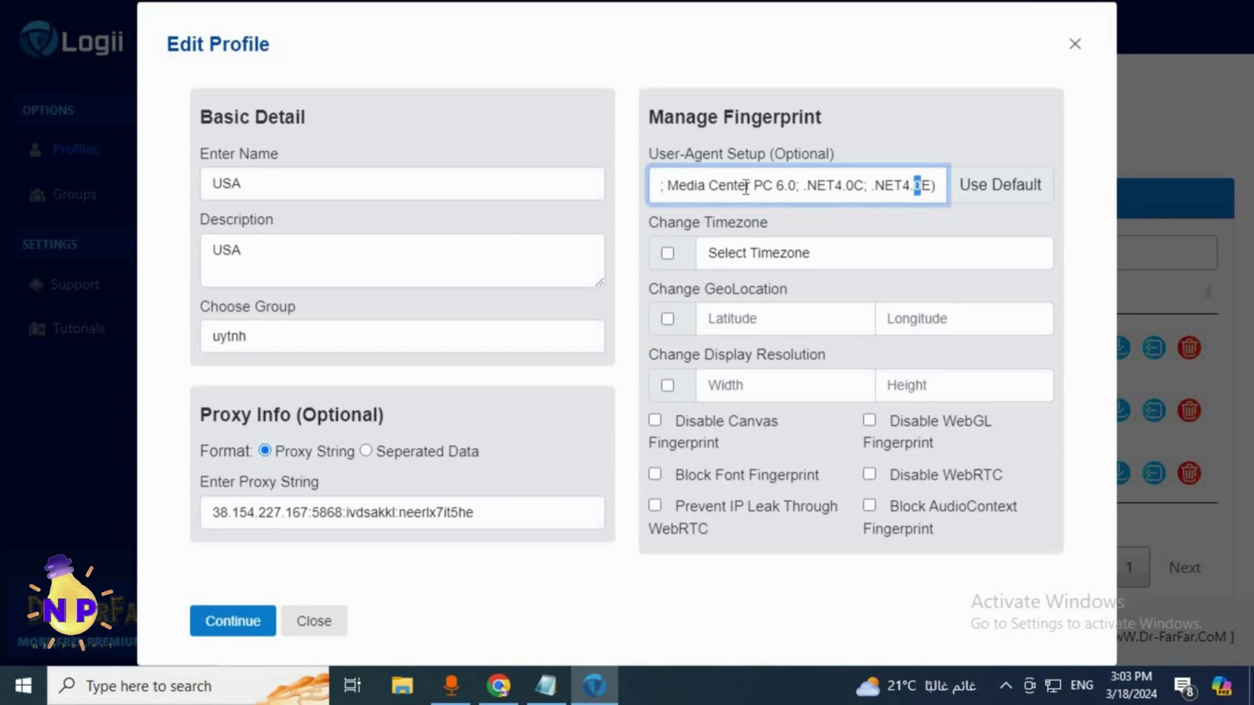
pyautogui.click(741, 230)
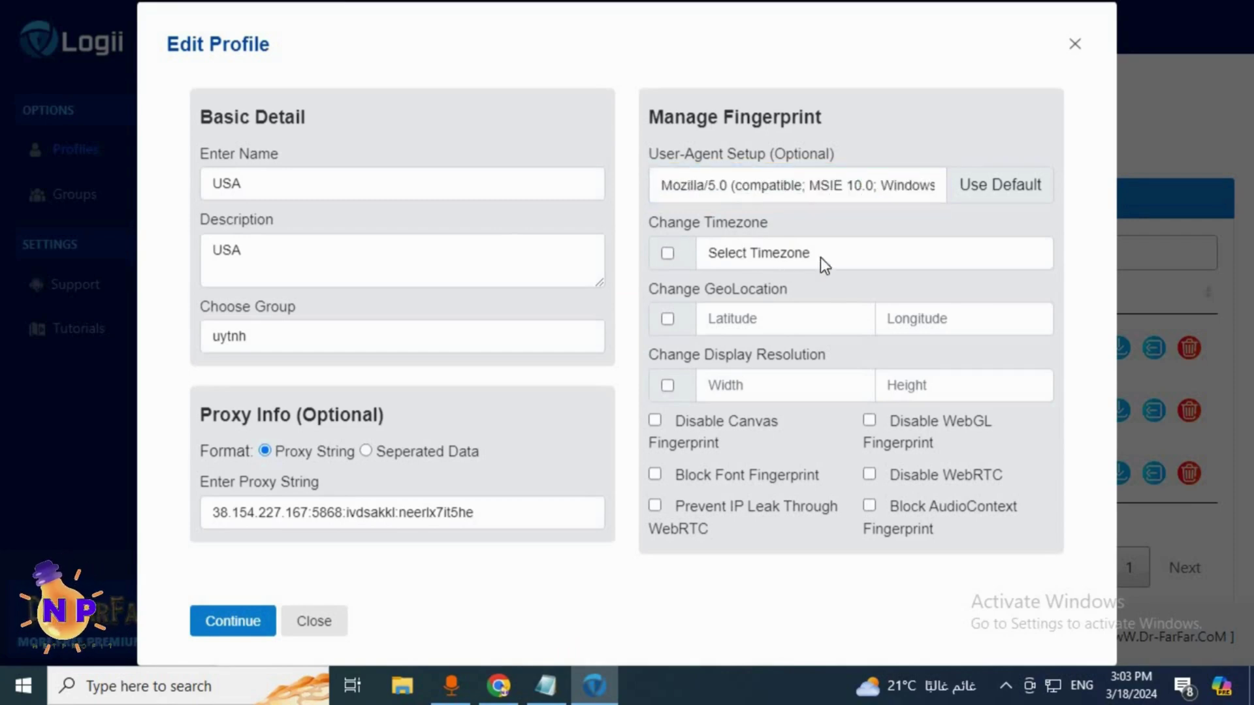
# Look up the United States proxy's city in Webshare and check the time zone of Piscataway on timeanddate.com
pyautogui.click(787, 257)
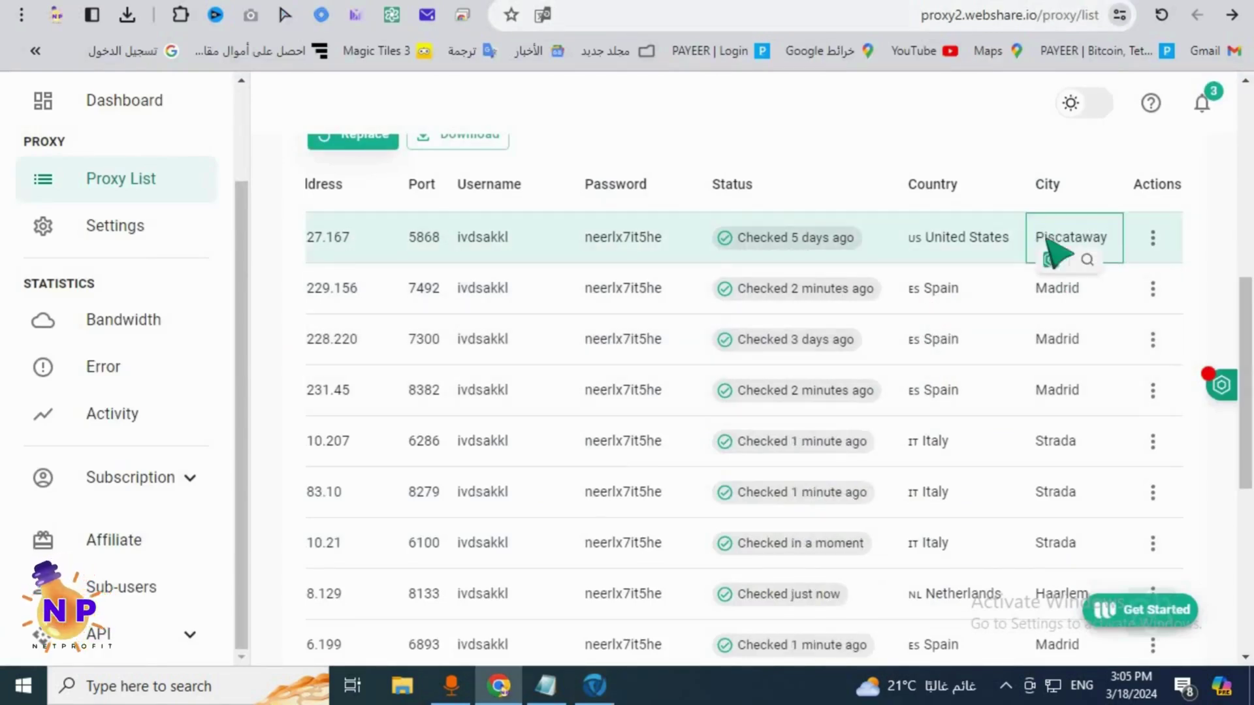
pyautogui.doubleClick(1058, 252)
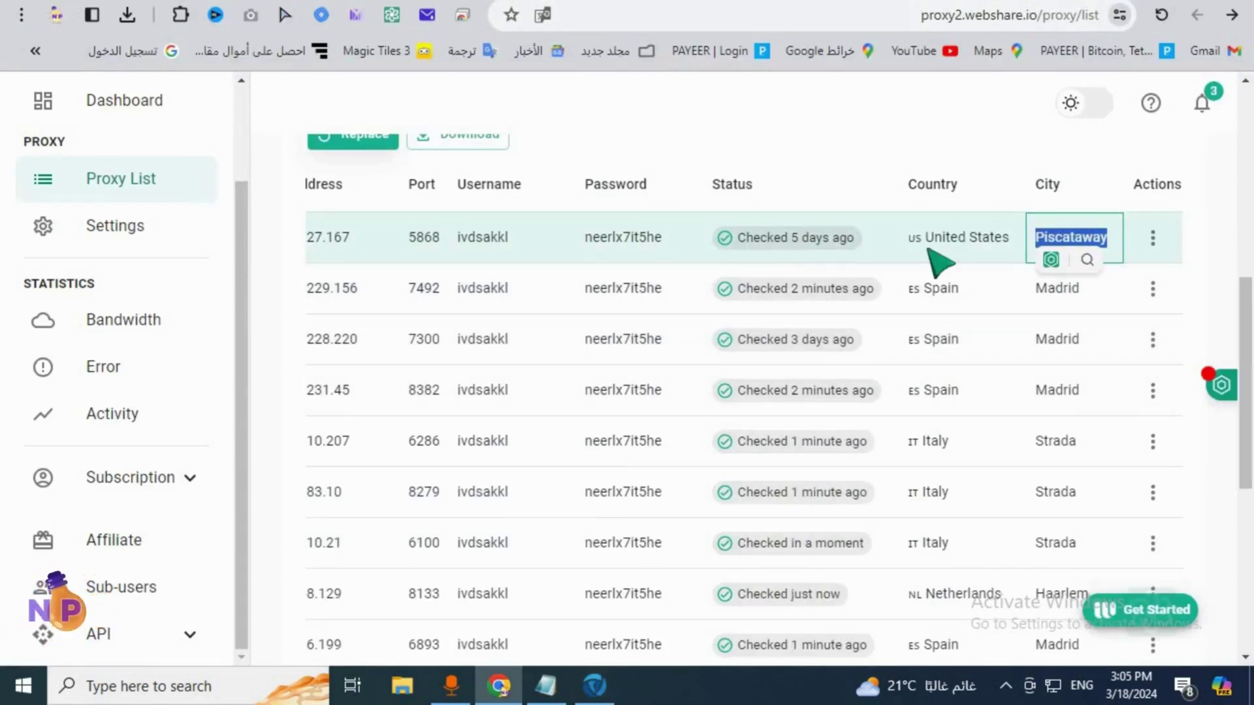
pyautogui.click(1085, 245)
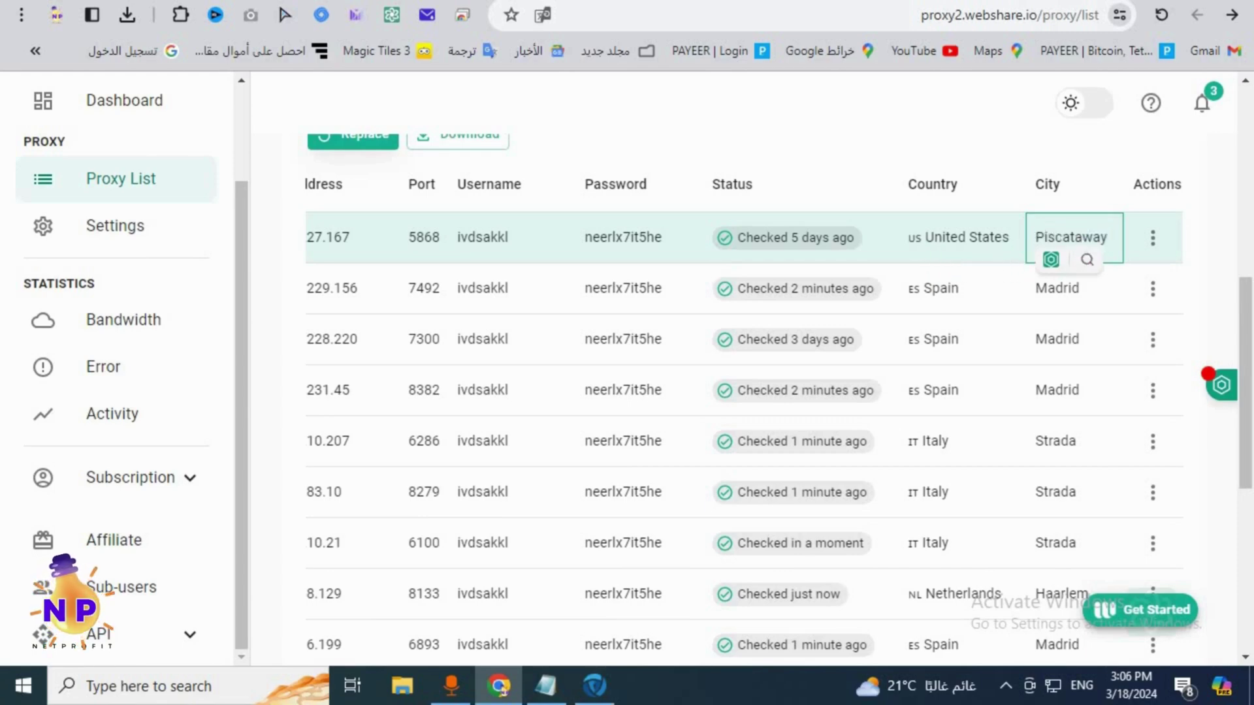
pyautogui.doubleClick(1074, 242)
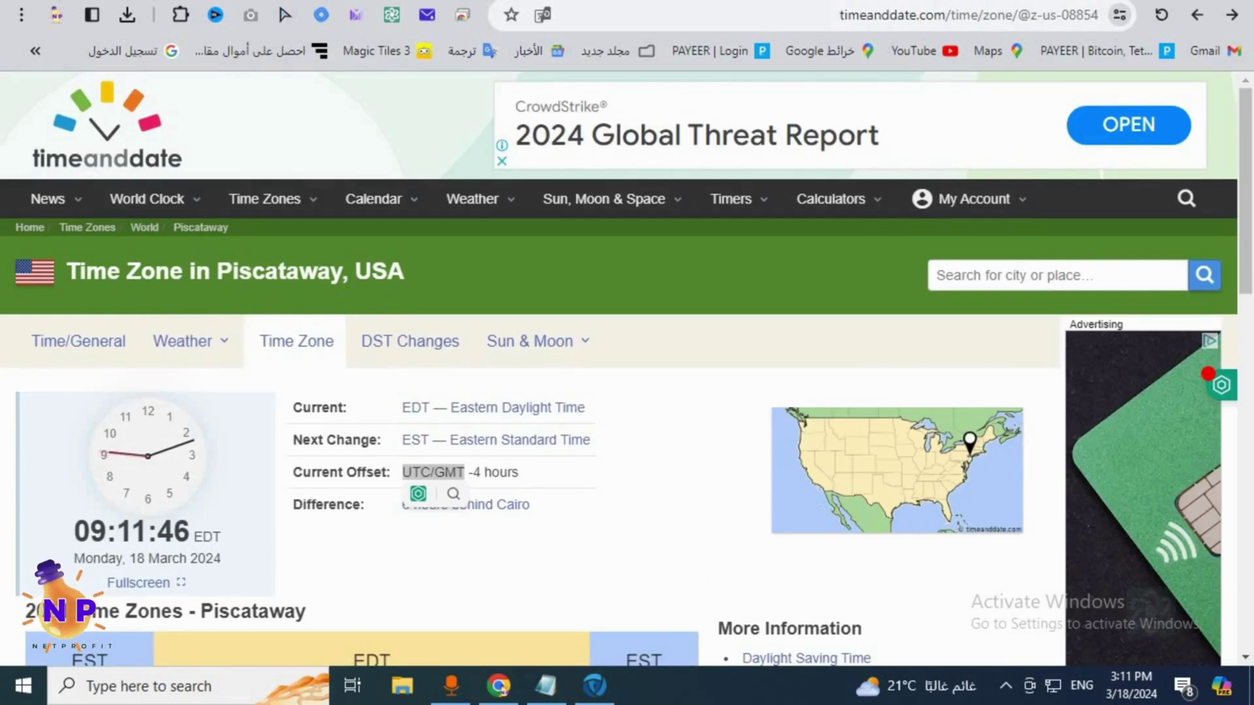
pyautogui.moveTo(189, 341)
pyautogui.scroll(-1, 340, 457)
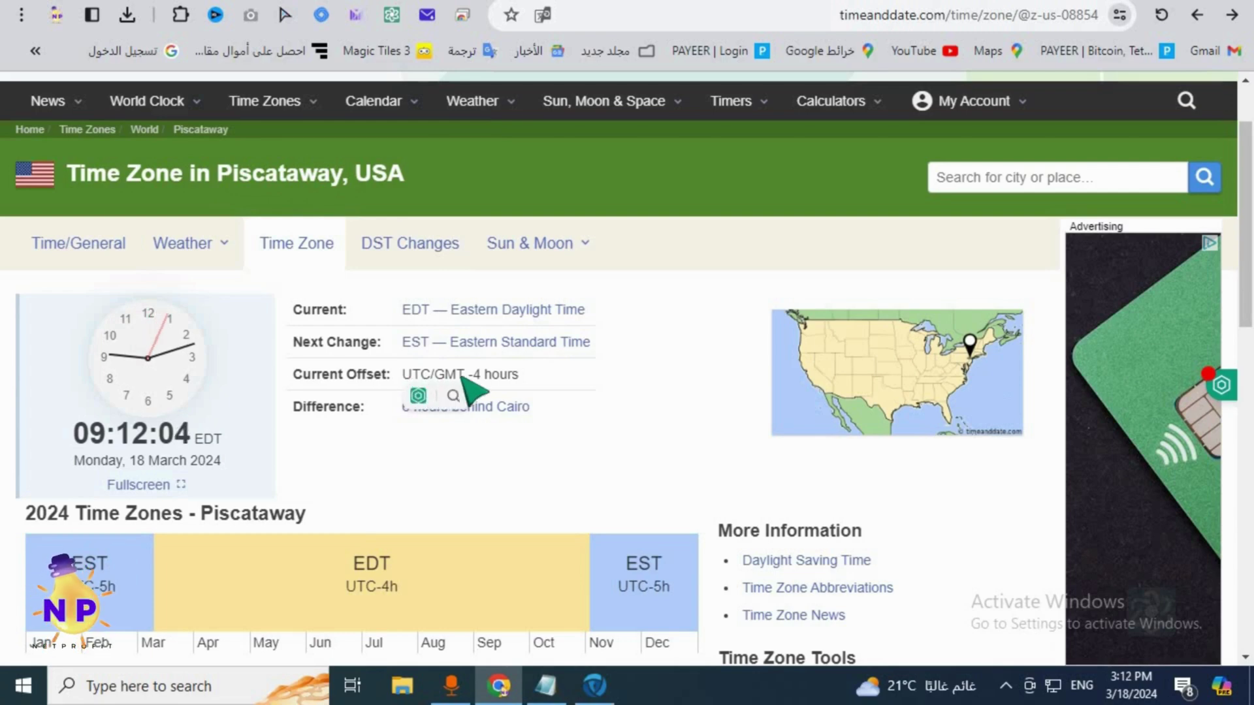
pyautogui.moveTo(870, 100)
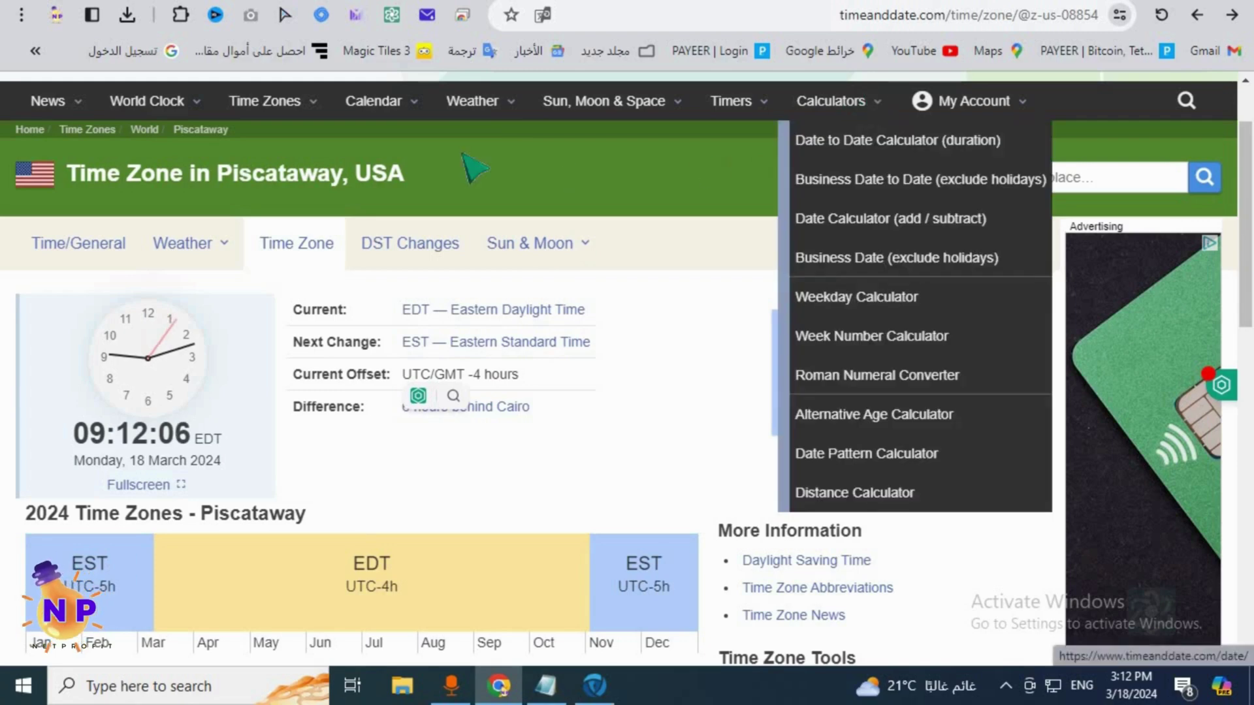
# Switch back to Logii, enable the USA profile's timezone change with UTC-02 (America/Noronha), and save the profile
pyautogui.click(593, 686)
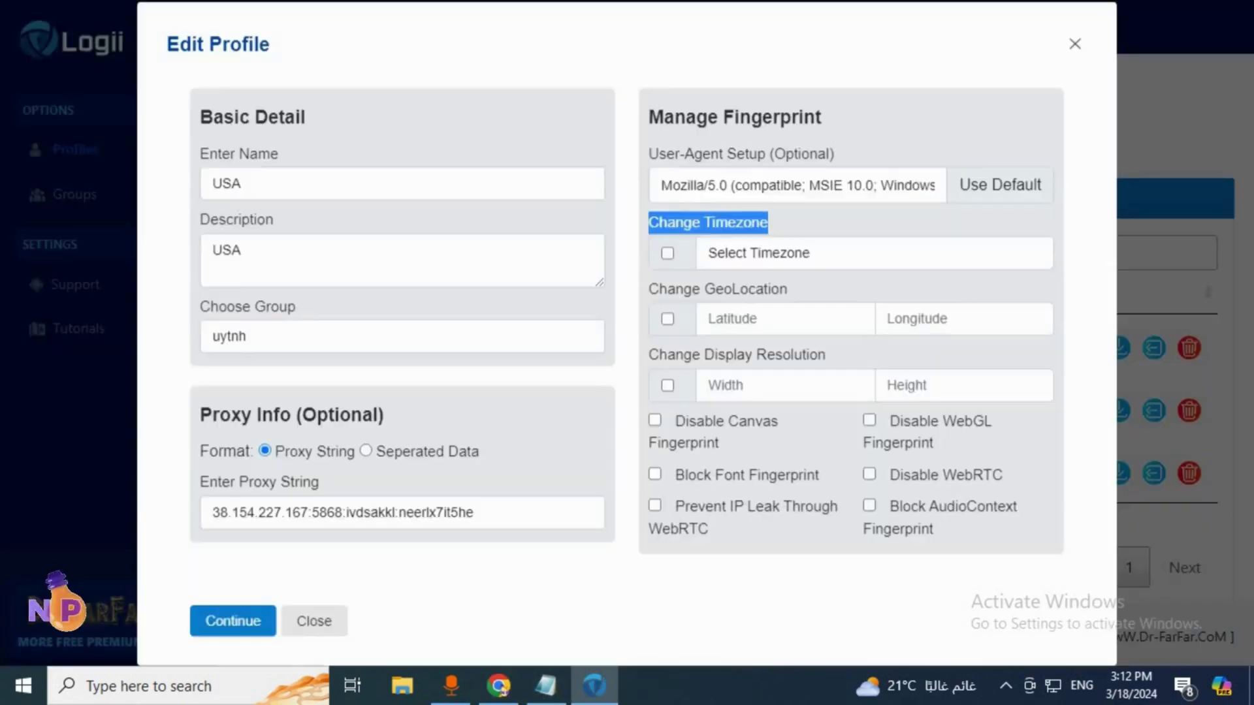
pyautogui.click(806, 261)
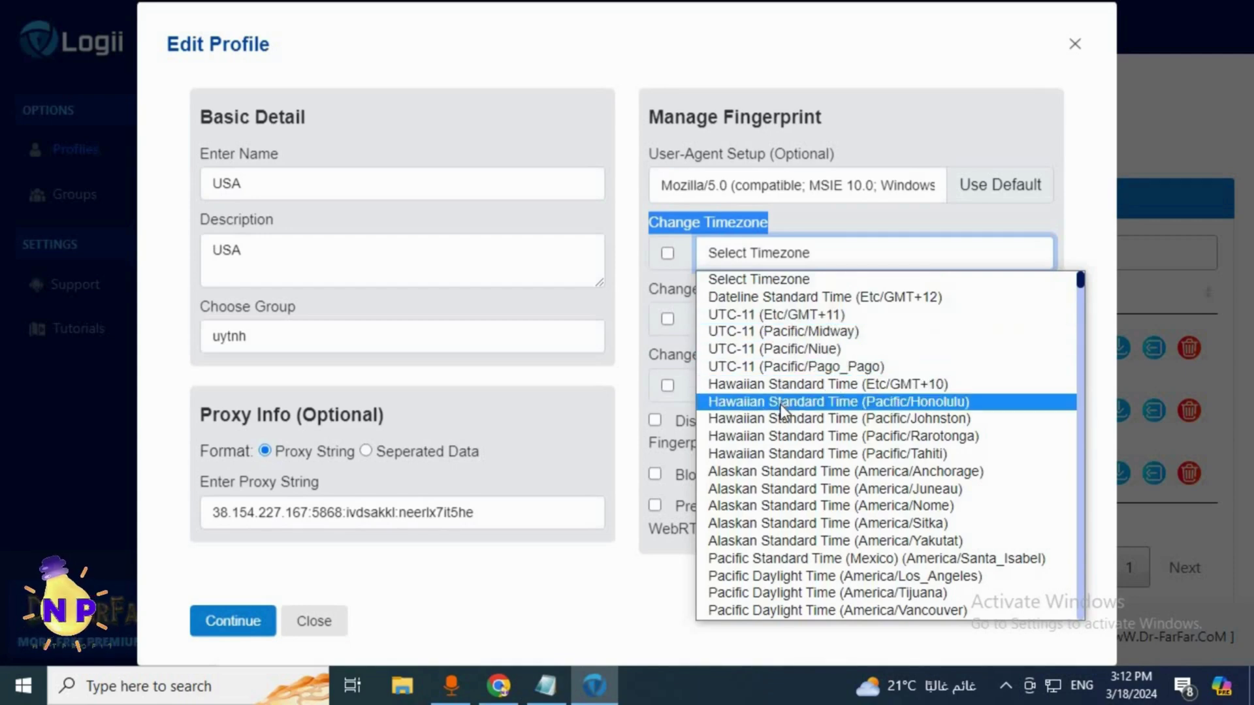
pyautogui.scroll(-15, 781, 405)
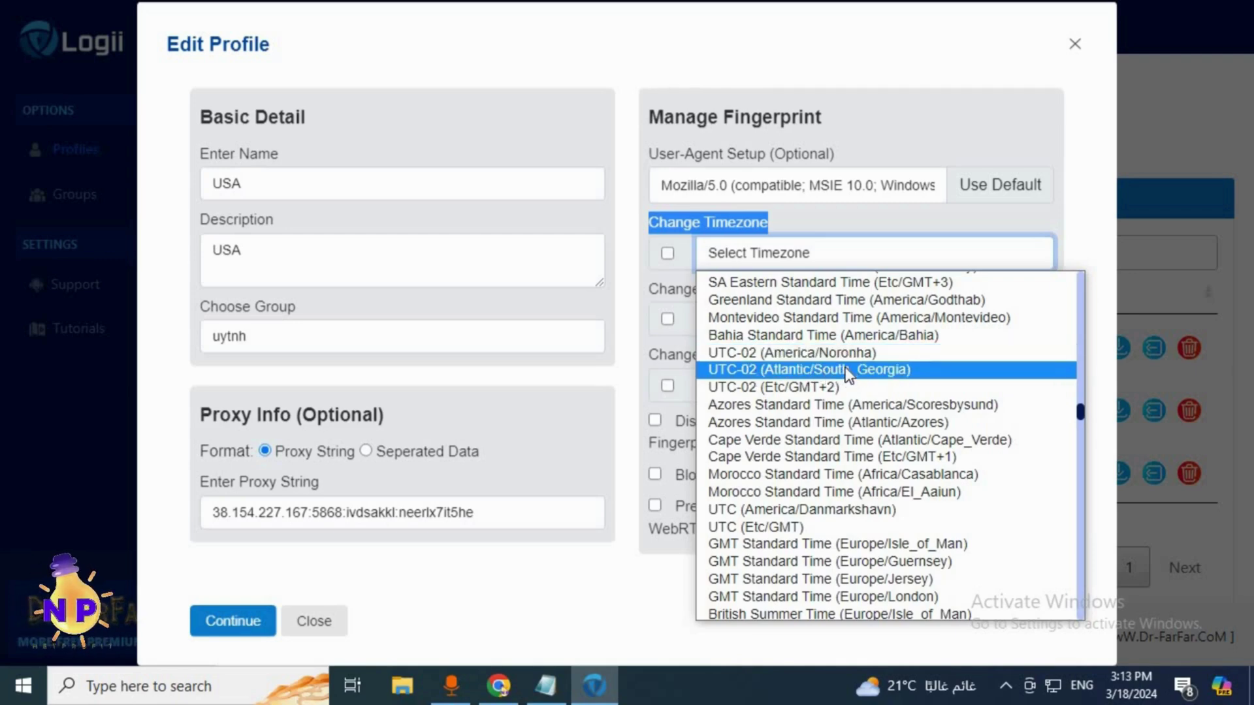
pyautogui.click(806, 351)
pyautogui.click(667, 253)
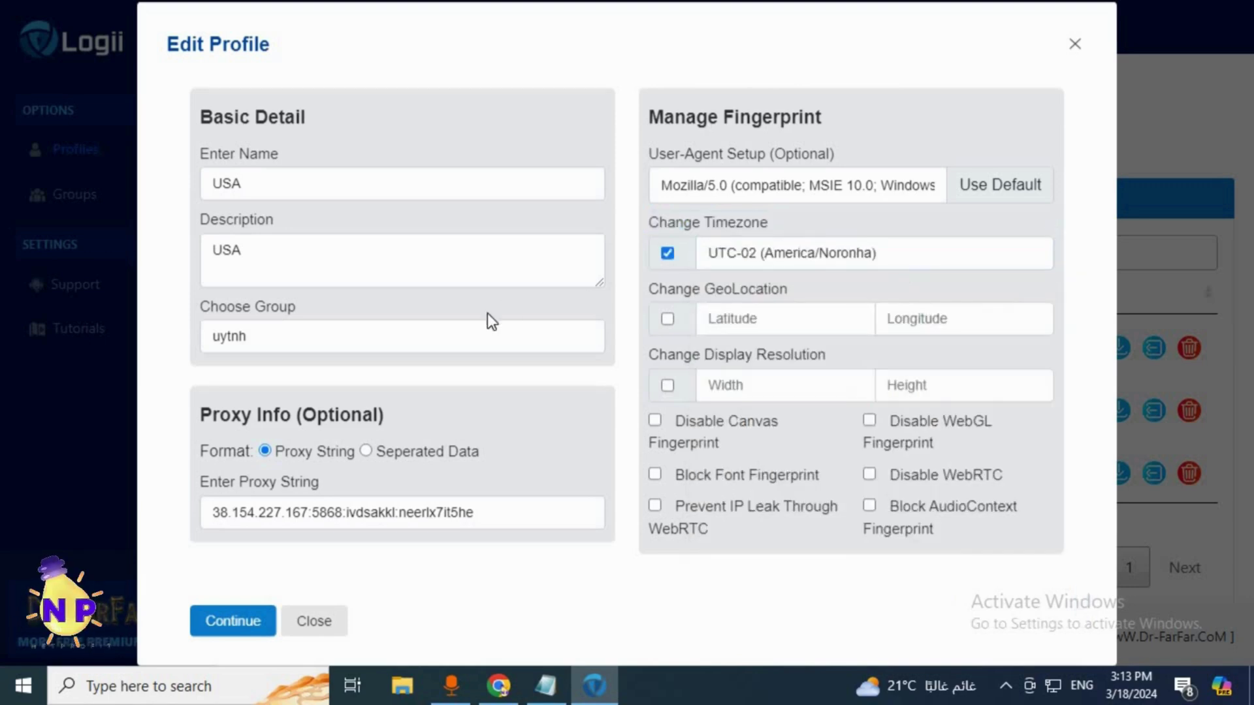
pyautogui.click(242, 623)
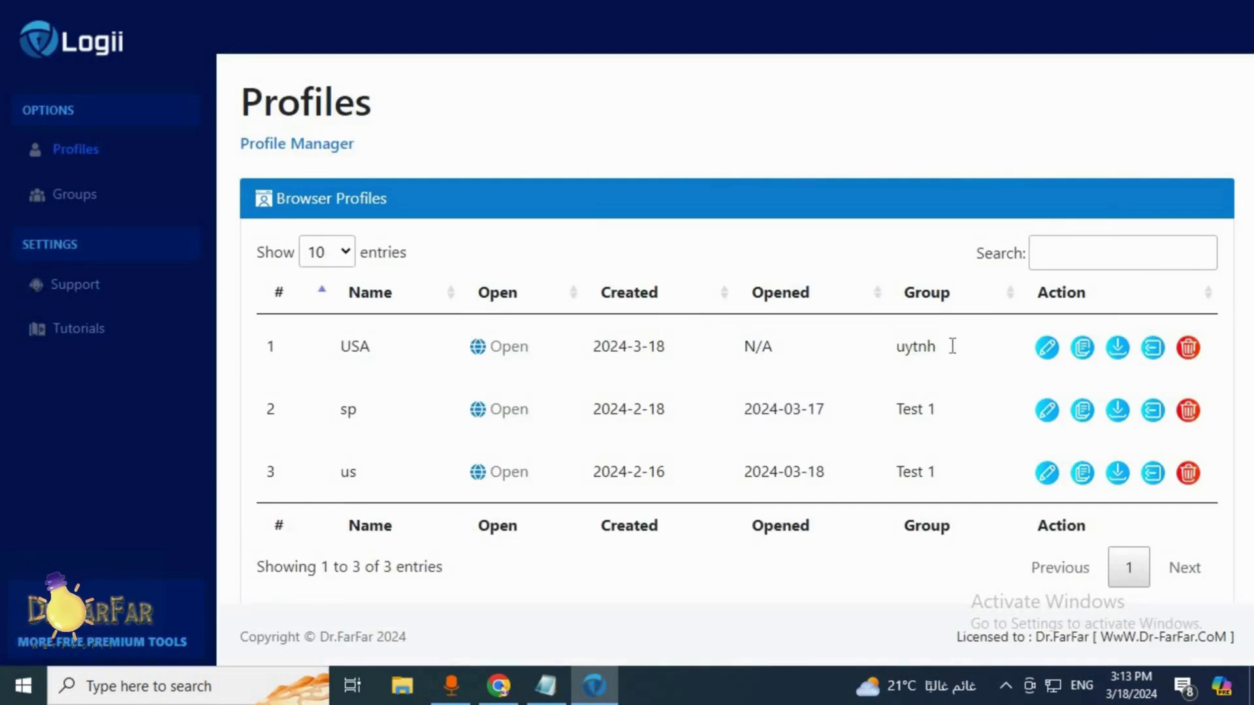
# Open the USA profile for editing, and in Chrome search for "Piscataway GeoLocation" and open the latlong.net Piscataway Township page
pyautogui.click(1047, 348)
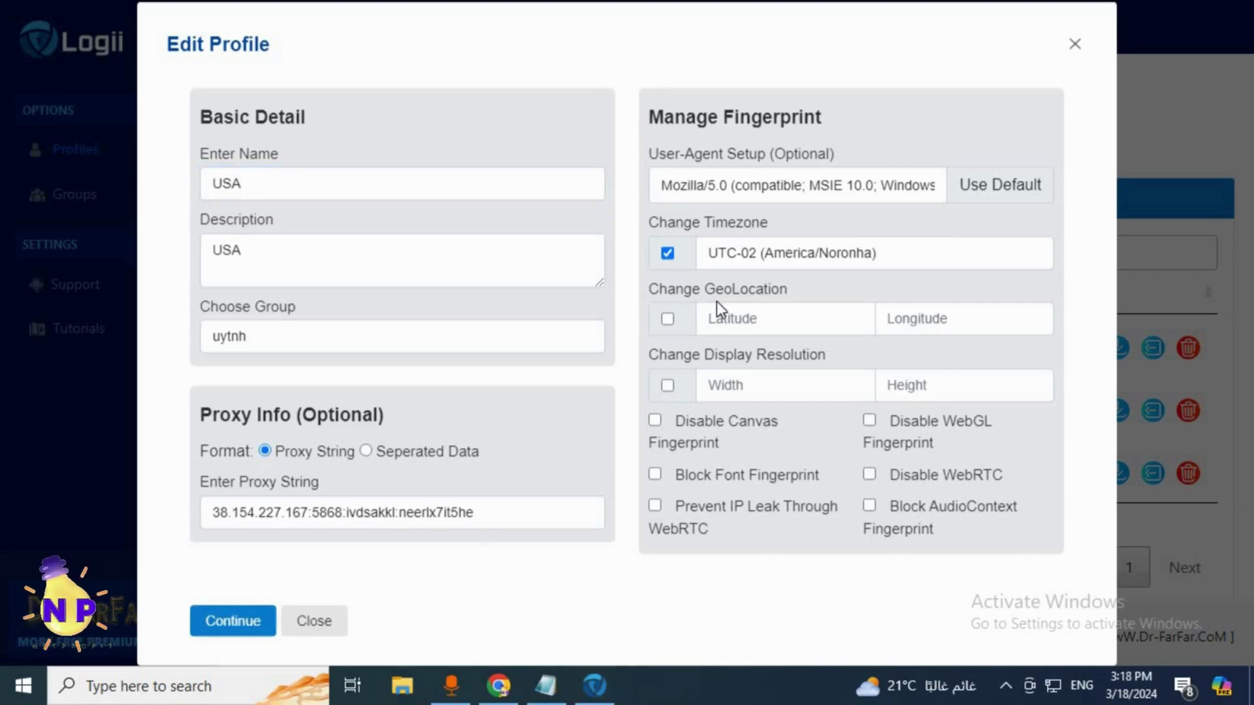
pyautogui.moveTo(787, 290); pyautogui.dragTo(721, 296)
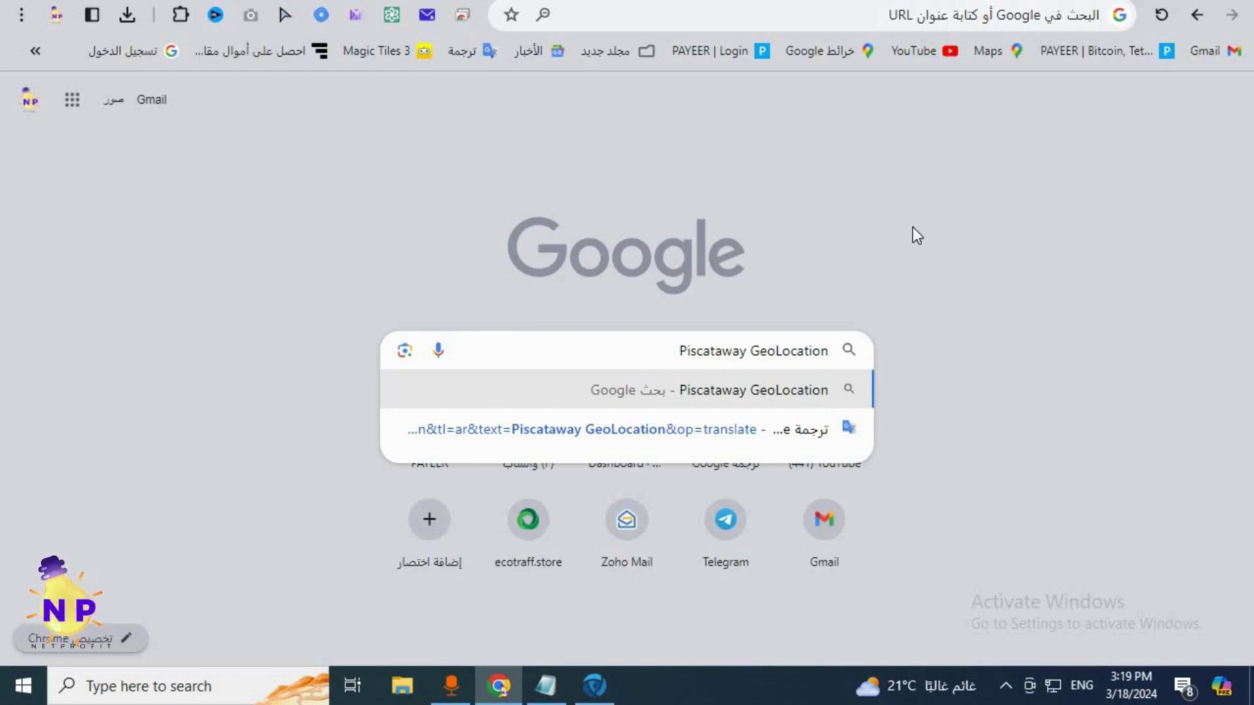
pyautogui.press('Return')
pyautogui.click(1002, 322)
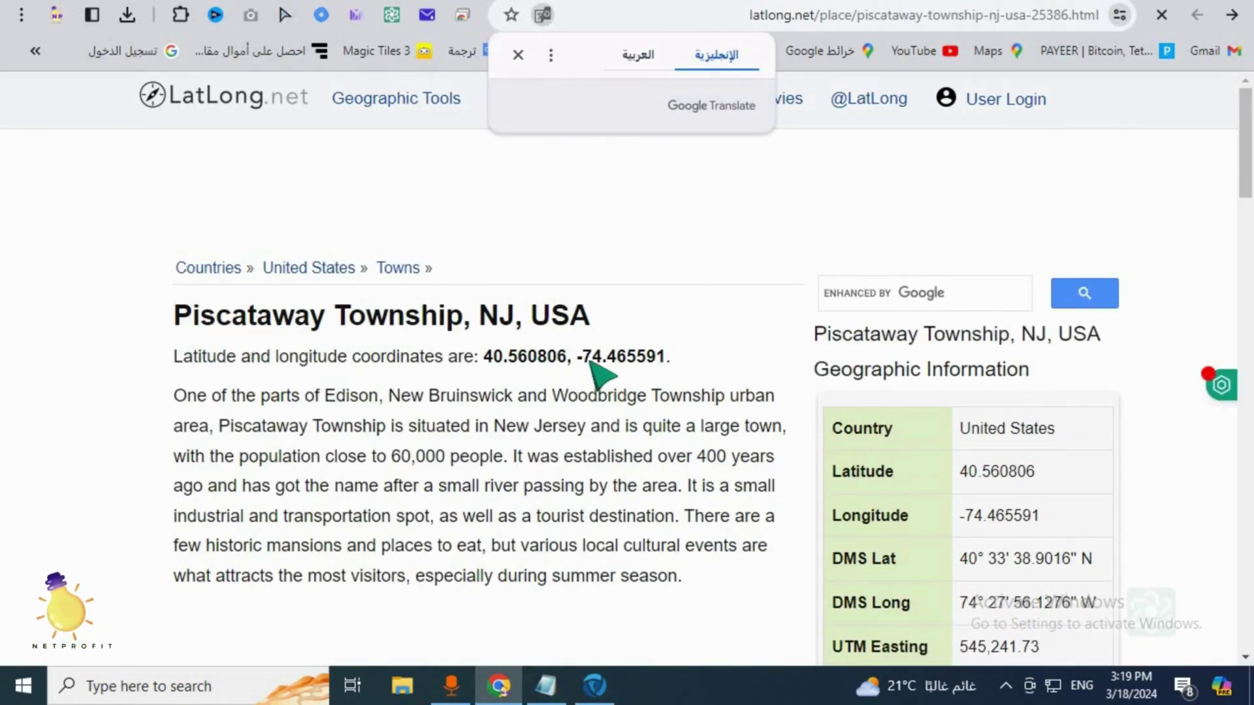
pyautogui.scroll(-5, 924, 307)
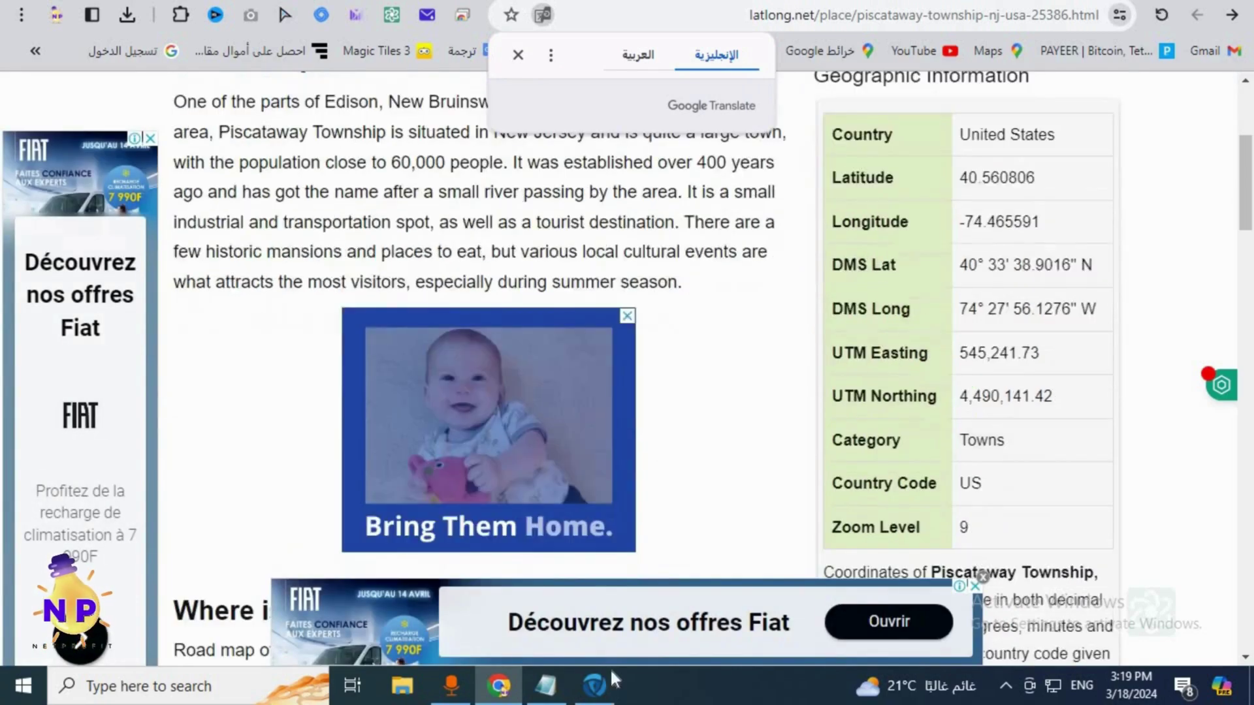
# Copy the latitude 40.560806 from the latlong.net page into the USA profile's geolocation latitude in Logii
pyautogui.click(592, 697)
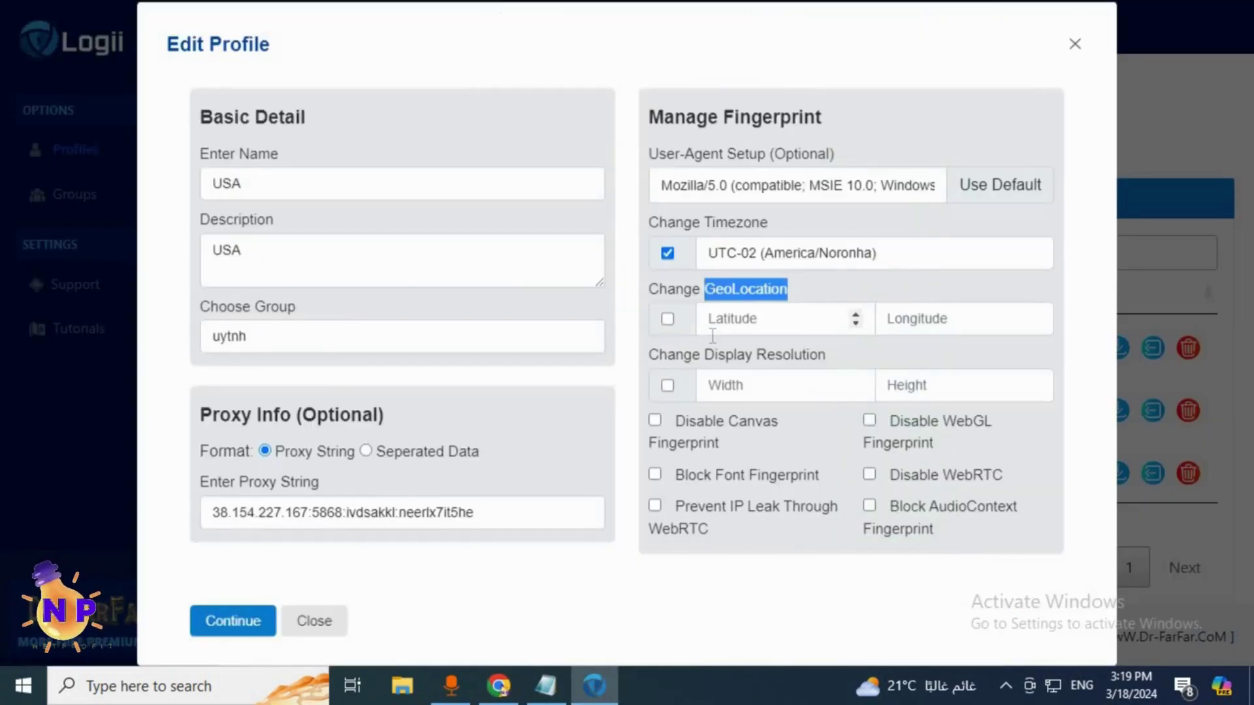
pyautogui.click(752, 320)
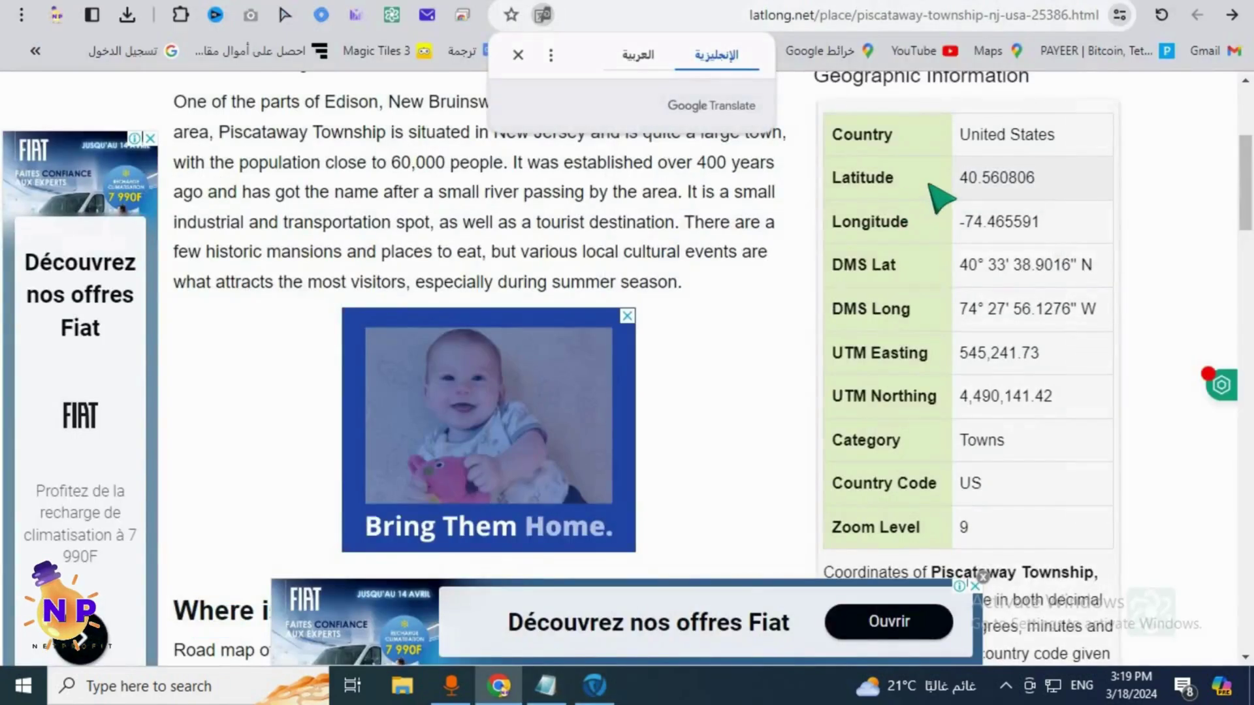
pyautogui.doubleClick(1006, 179)
pyautogui.hotkey('ctrl', 'c')
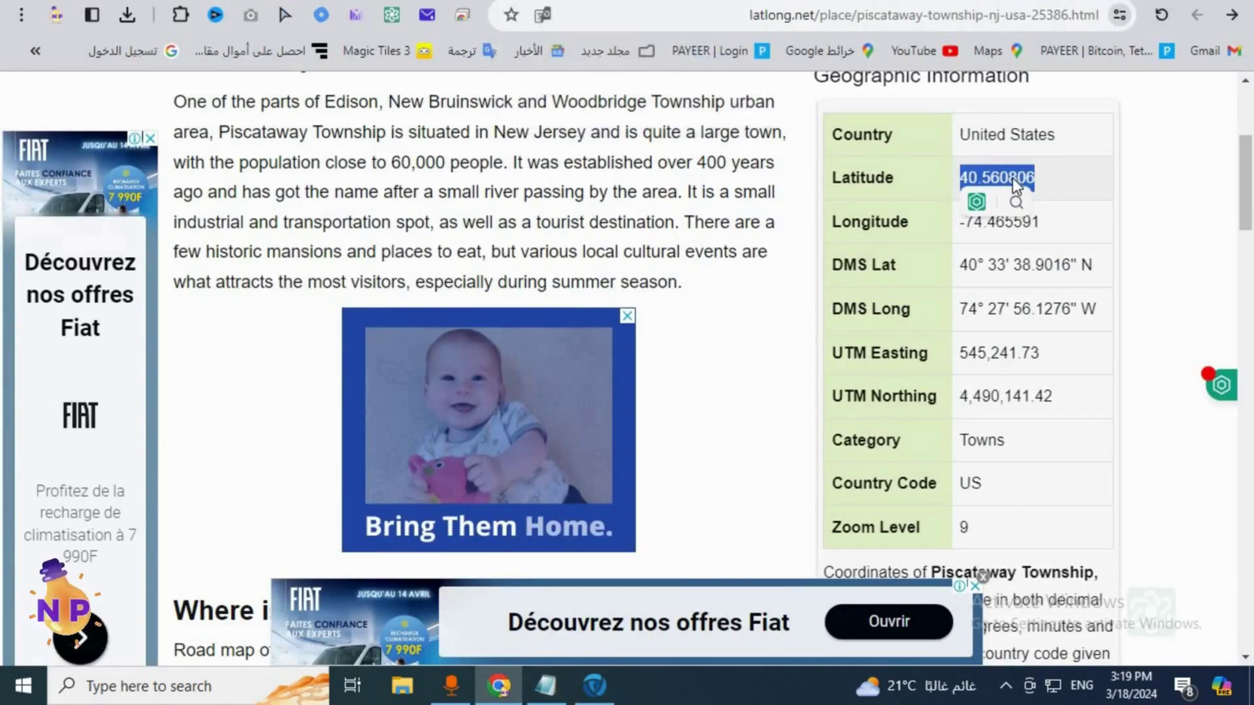
pyautogui.rightClick(1014, 186)
pyautogui.click(881, 223)
pyautogui.click(595, 686)
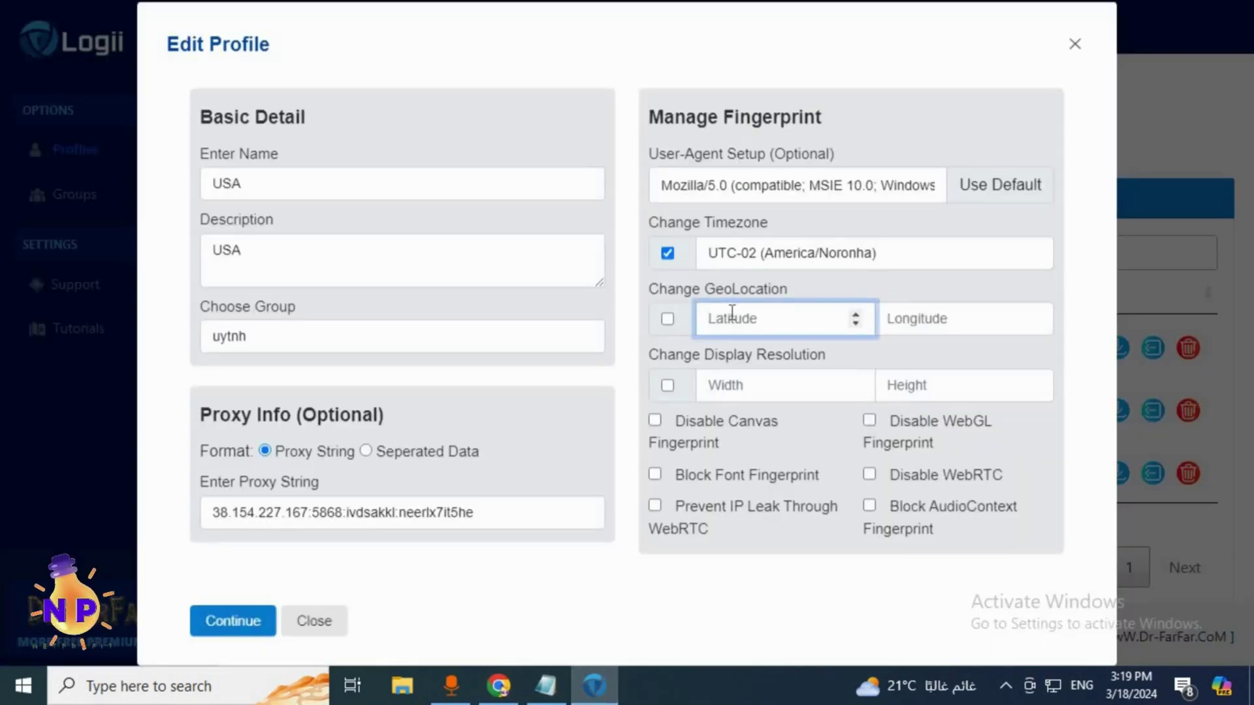
pyautogui.rightClick(733, 320)
pyautogui.click(738, 386)
pyautogui.press('Tab')
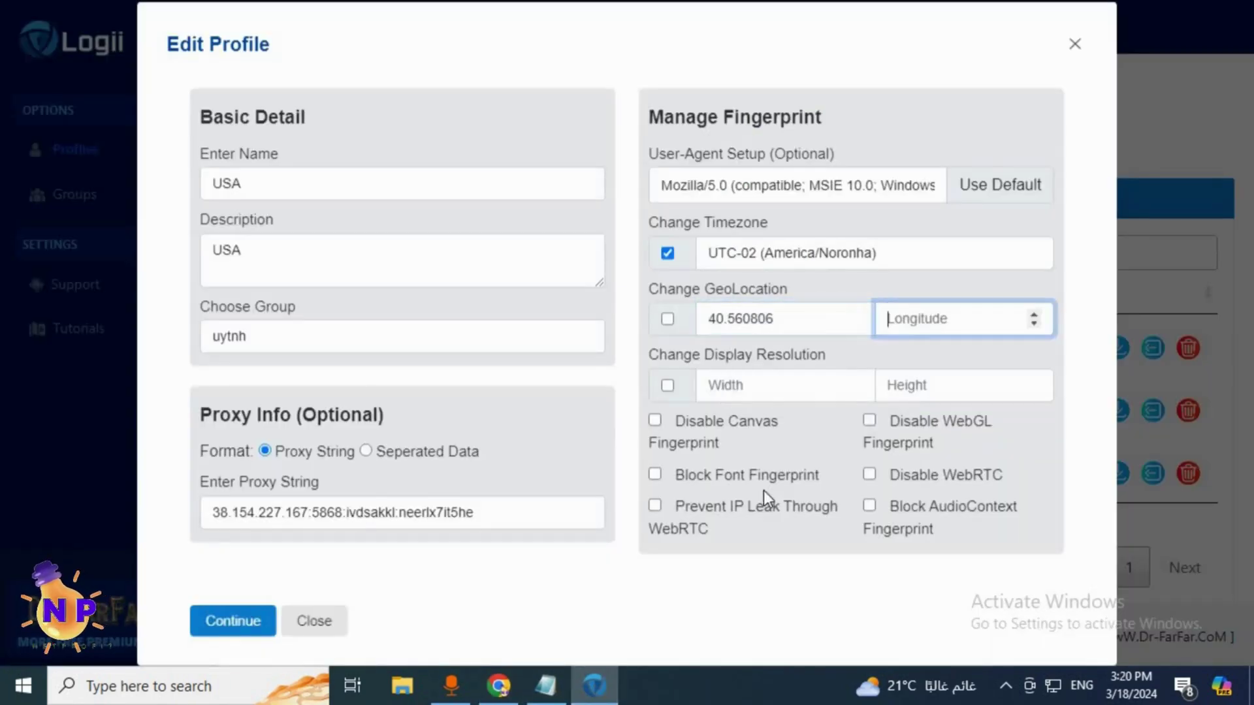
# Copy the longitude -74.465591 from the latlong.net page into the USA profile's geolocation longitude in Logii
pyautogui.click(594, 684)
pyautogui.click(1038, 235)
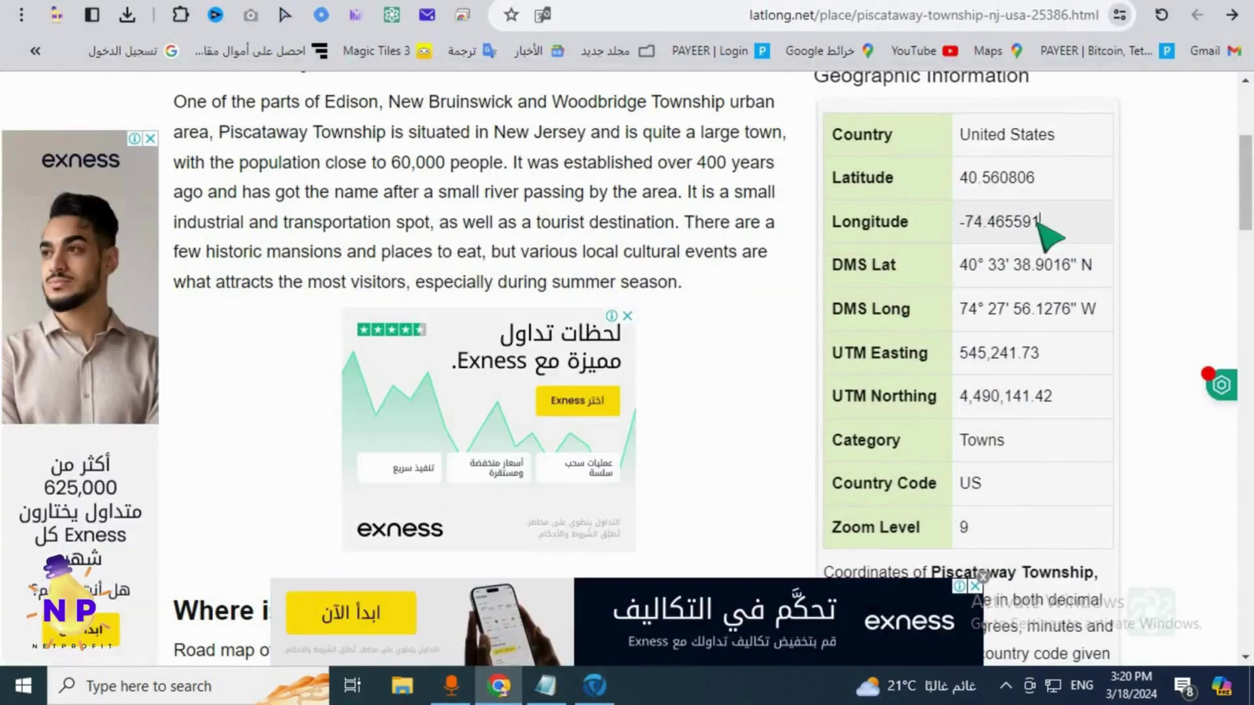
pyautogui.doubleClick(1019, 224)
pyautogui.hotkey('ctrl', 'c')
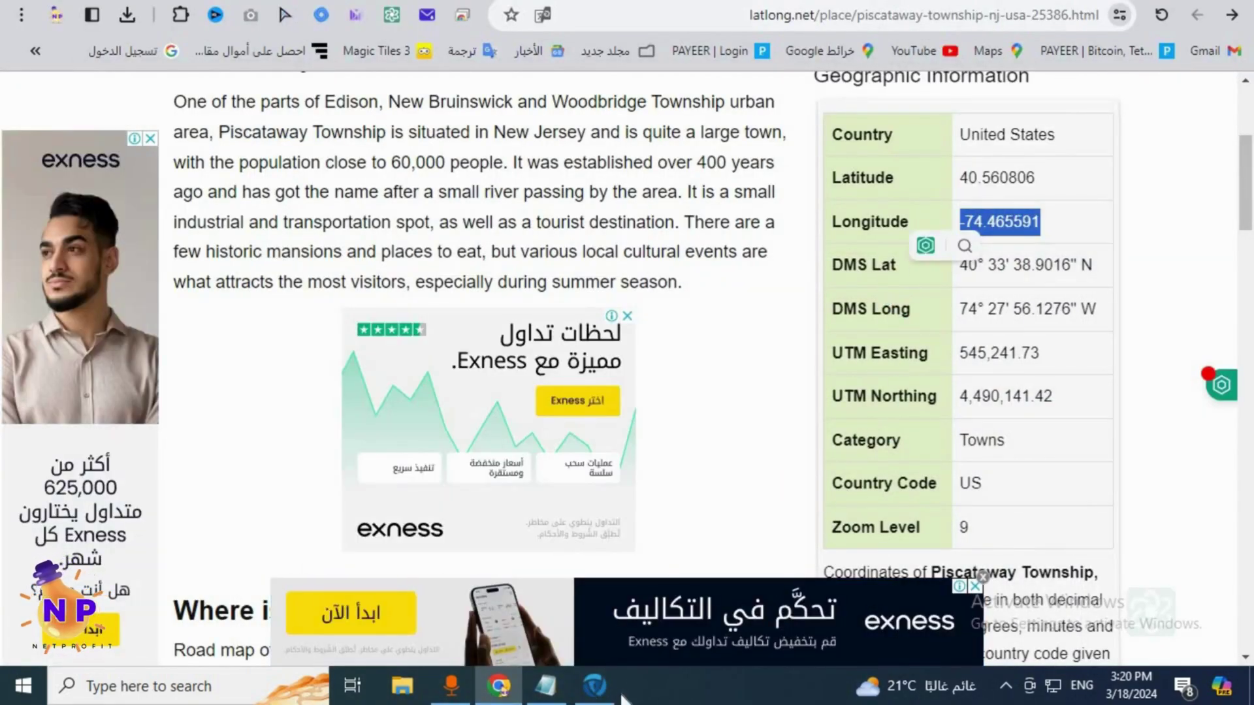
pyautogui.click(594, 686)
pyautogui.rightClick(895, 322)
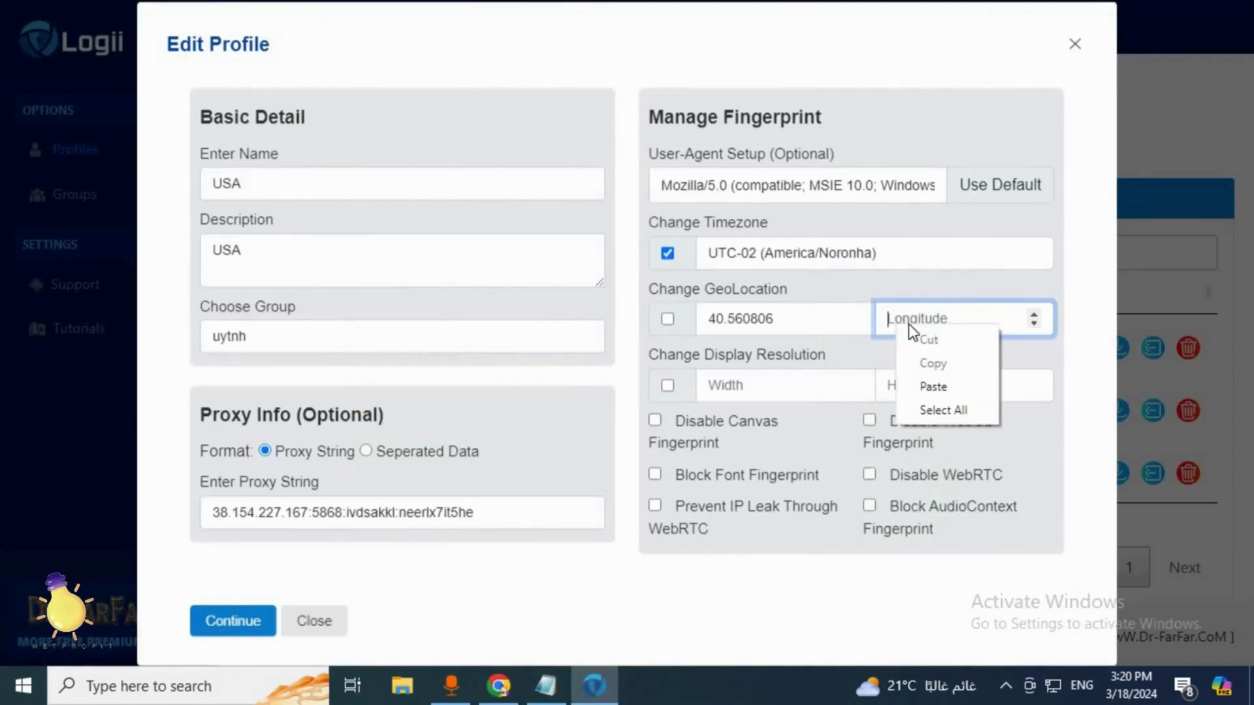
pyautogui.click(937, 380)
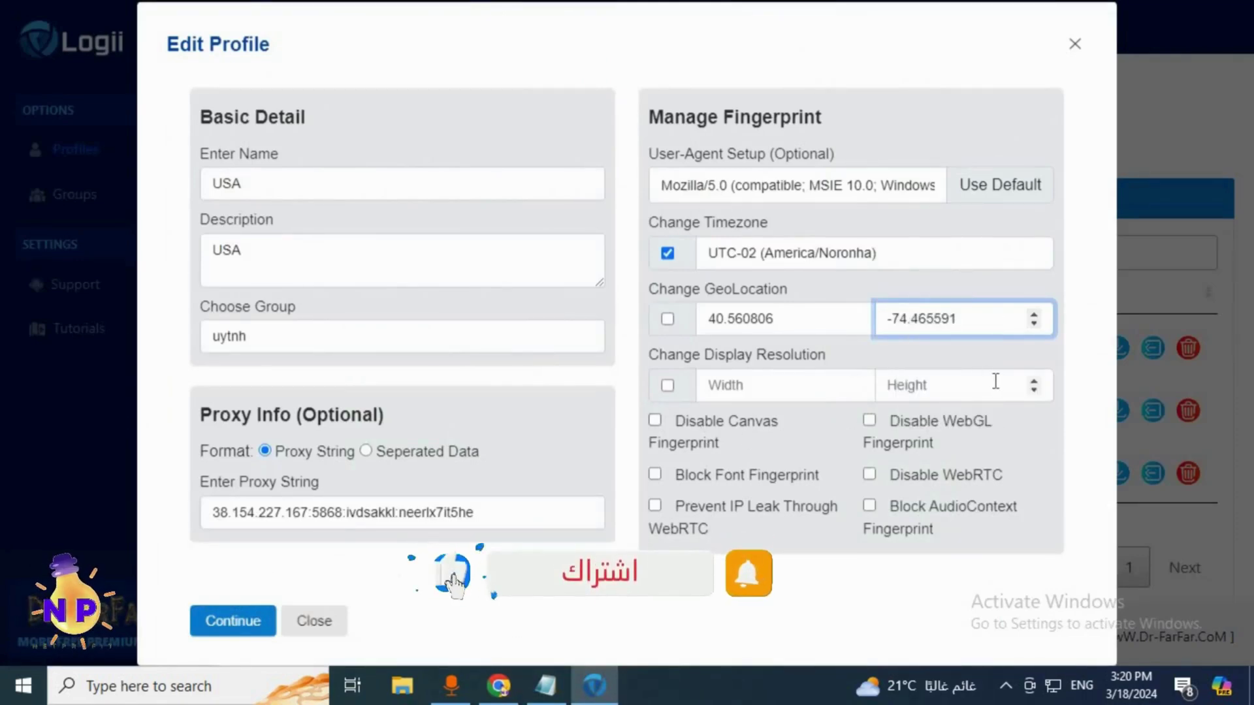
# Save the USA profile, reopen it for editing, and enable its geolocation change
pyautogui.click(247, 637)
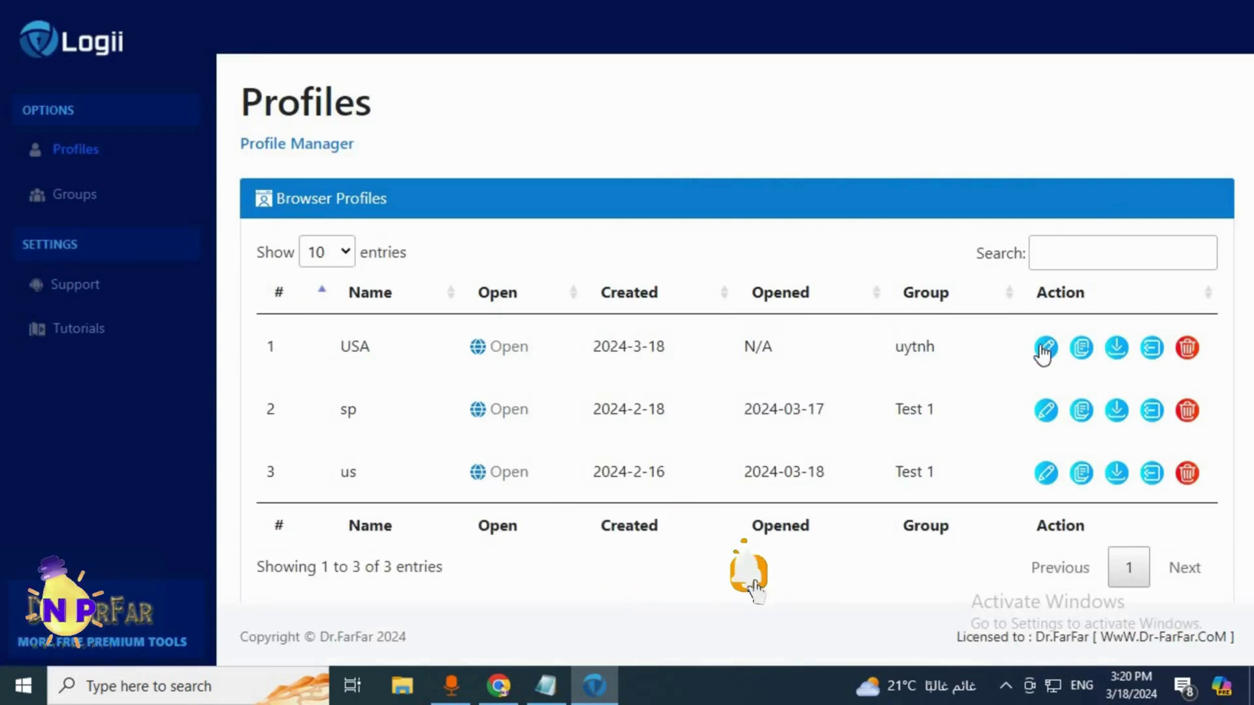
pyautogui.click(1045, 348)
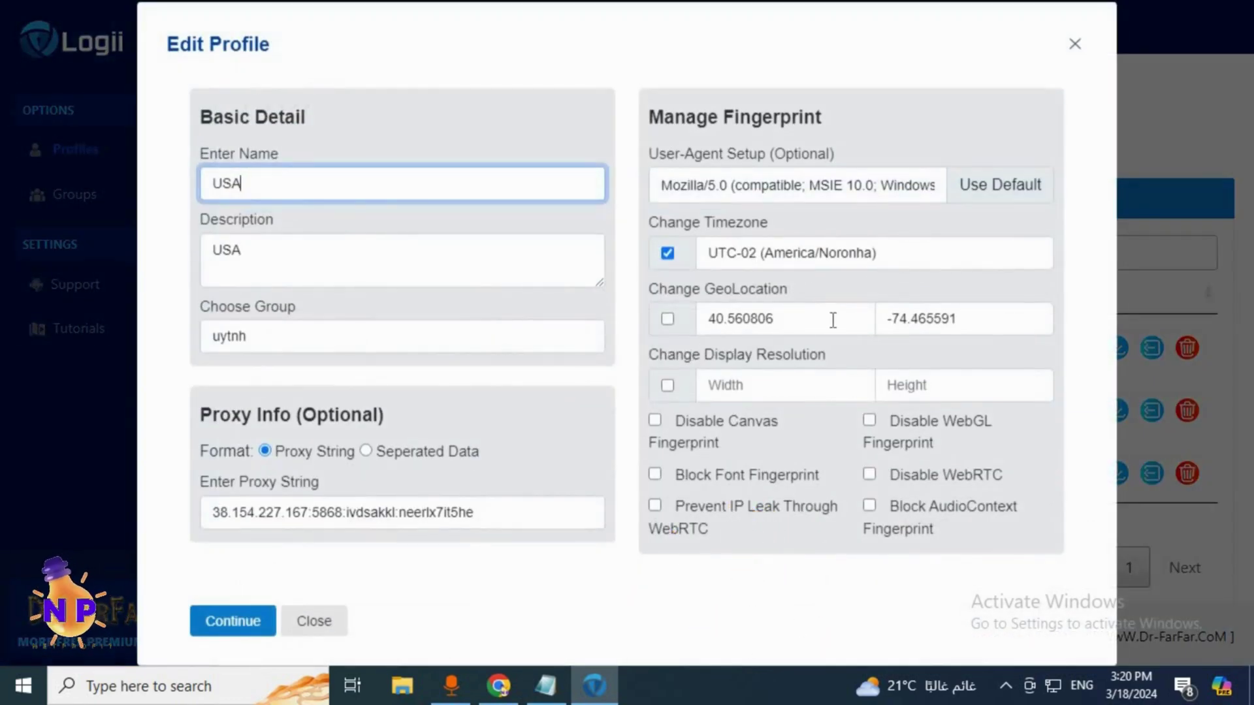
pyautogui.click(668, 318)
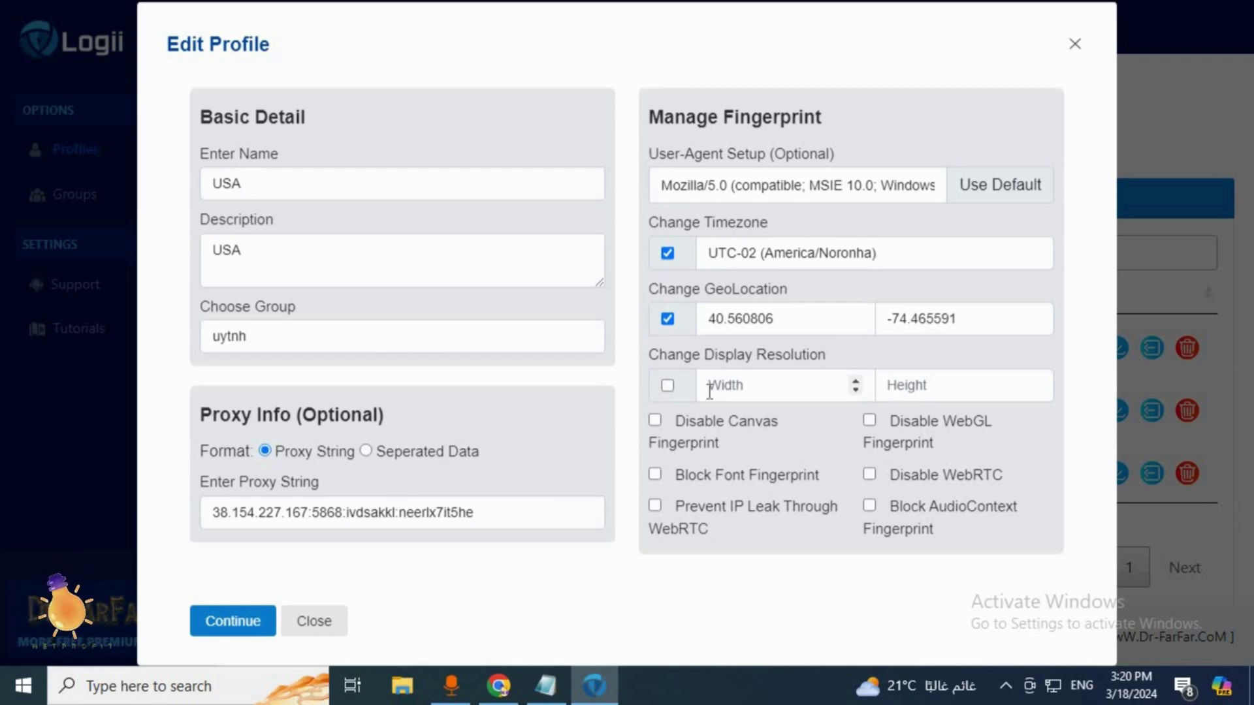
# In Chrome, look up "display resolution windows 10 locked" and copy 1024x768 from the title of the Microsoft Community thread
pyautogui.click(860, 190)
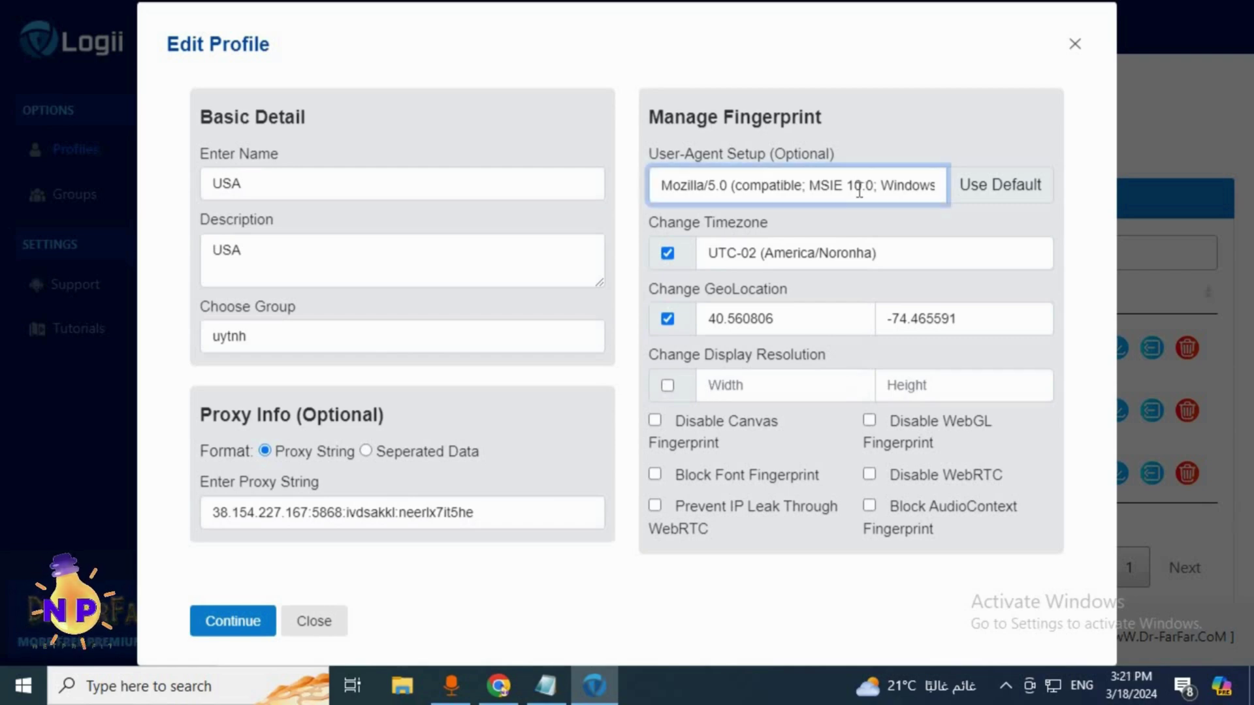
pyautogui.moveTo(846, 186); pyautogui.dragTo(723, 195)
pyautogui.moveTo(705, 355); pyautogui.dragTo(825, 356)
pyautogui.rightClick(762, 354)
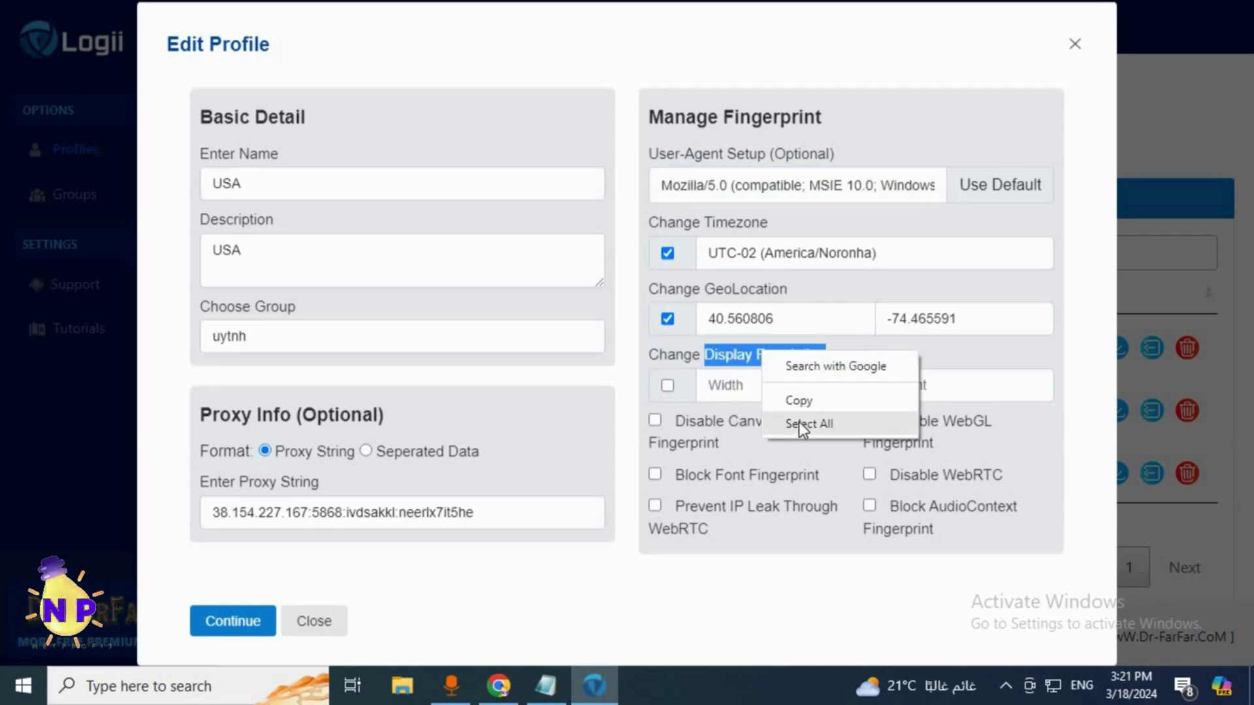
pyautogui.press('Escape')
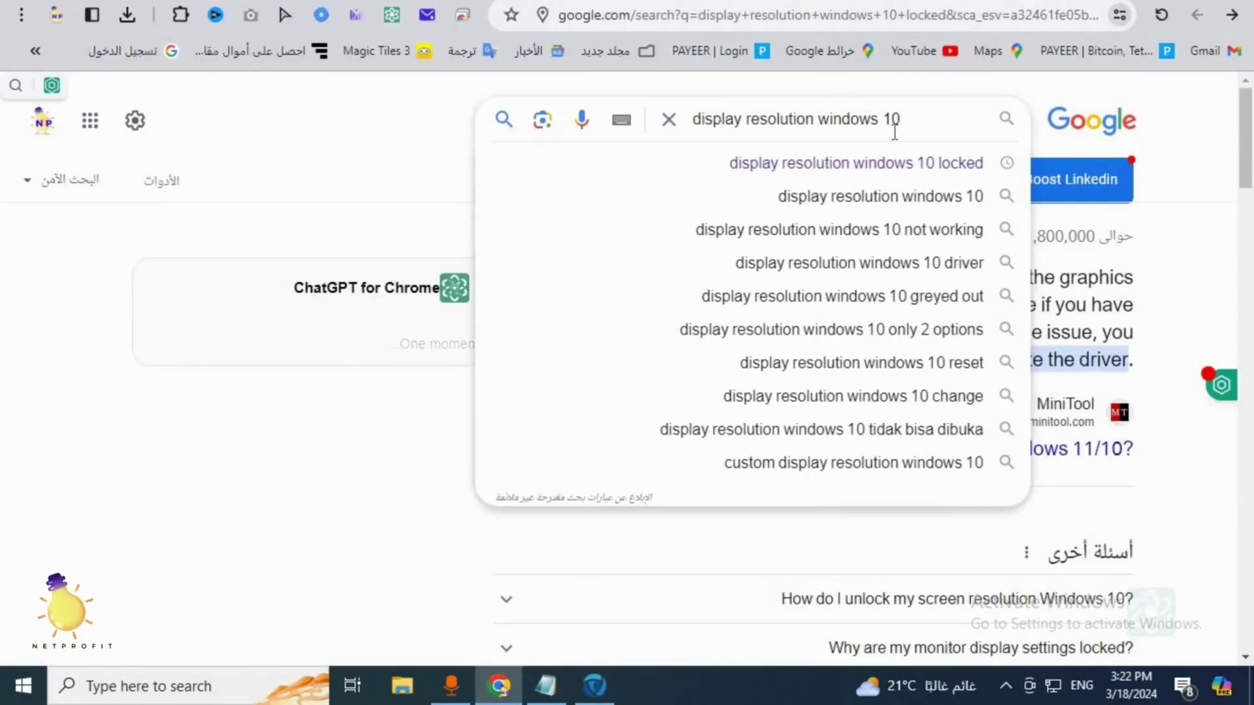
pyautogui.click(883, 178)
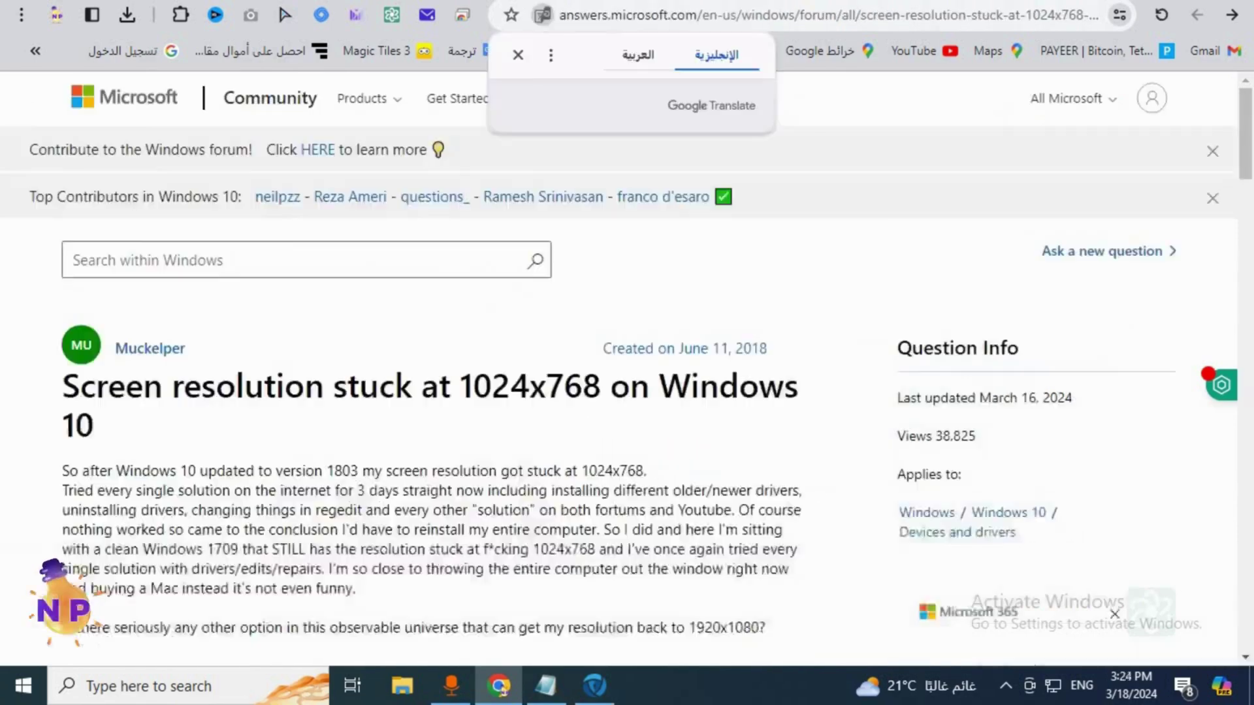
pyautogui.rightClick(556, 297)
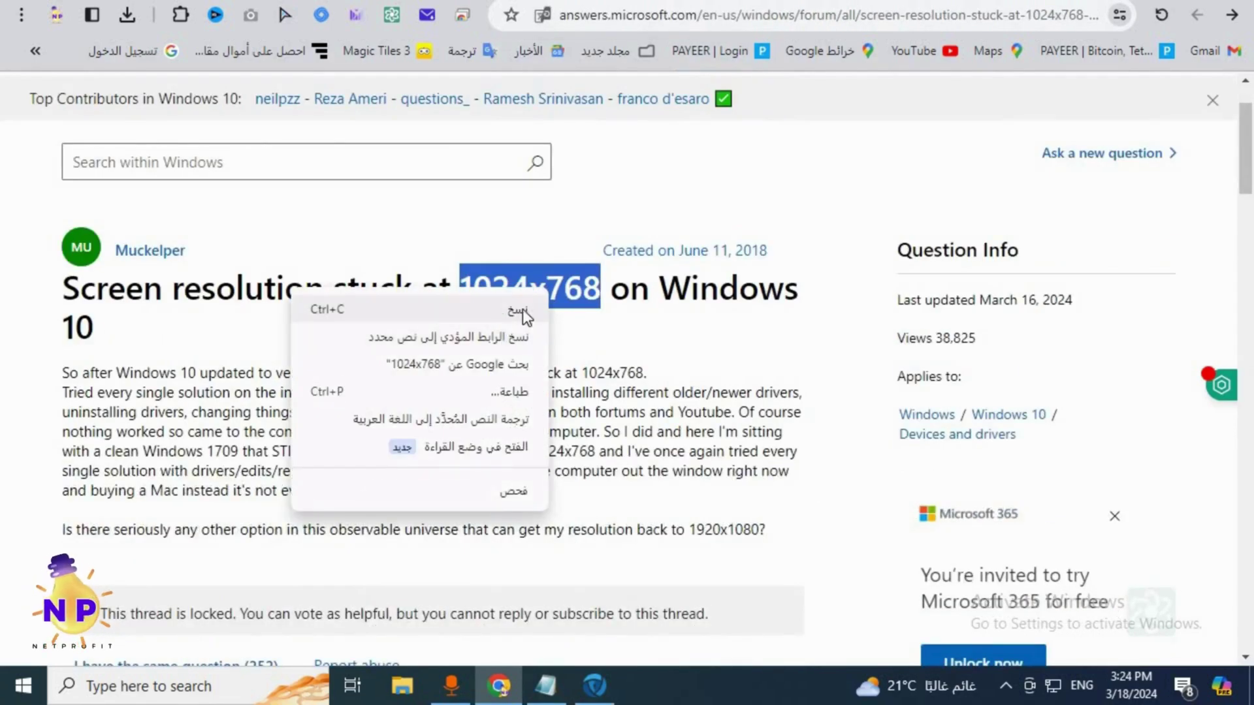
pyautogui.click(522, 308)
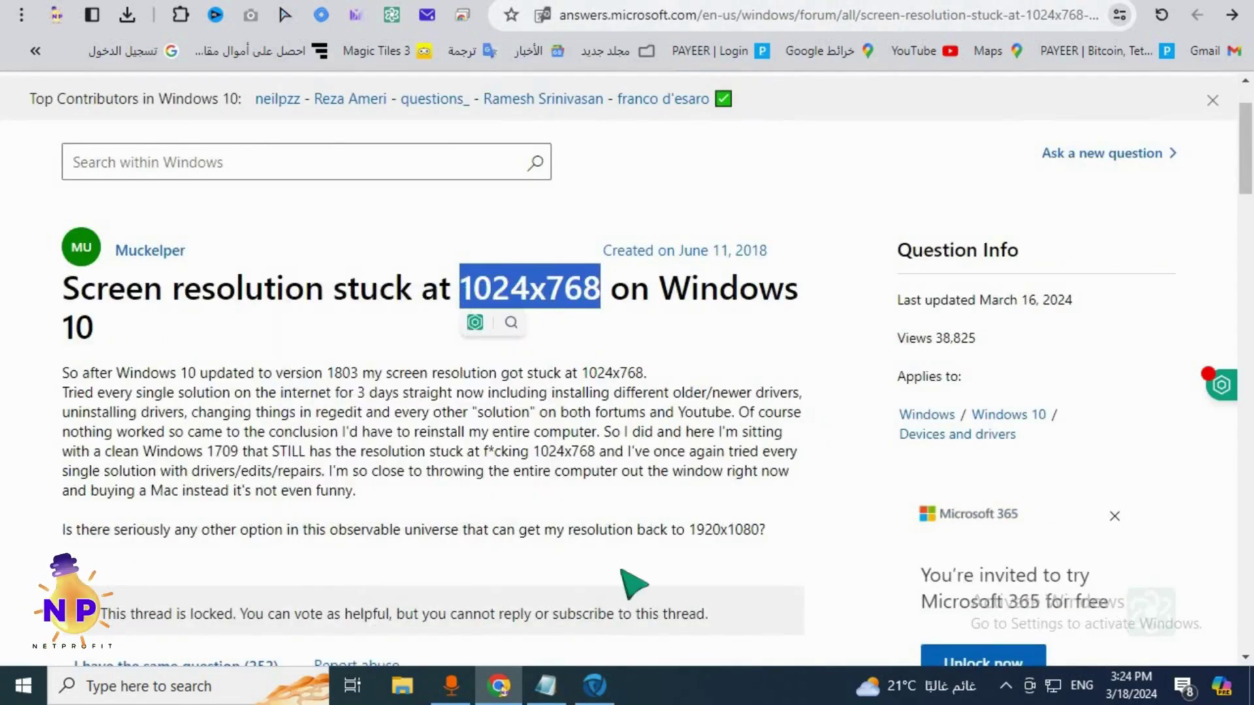
# Switch back to Logii and enable the USA profile's display resolution change with width 1024 and height 768
pyautogui.click(595, 686)
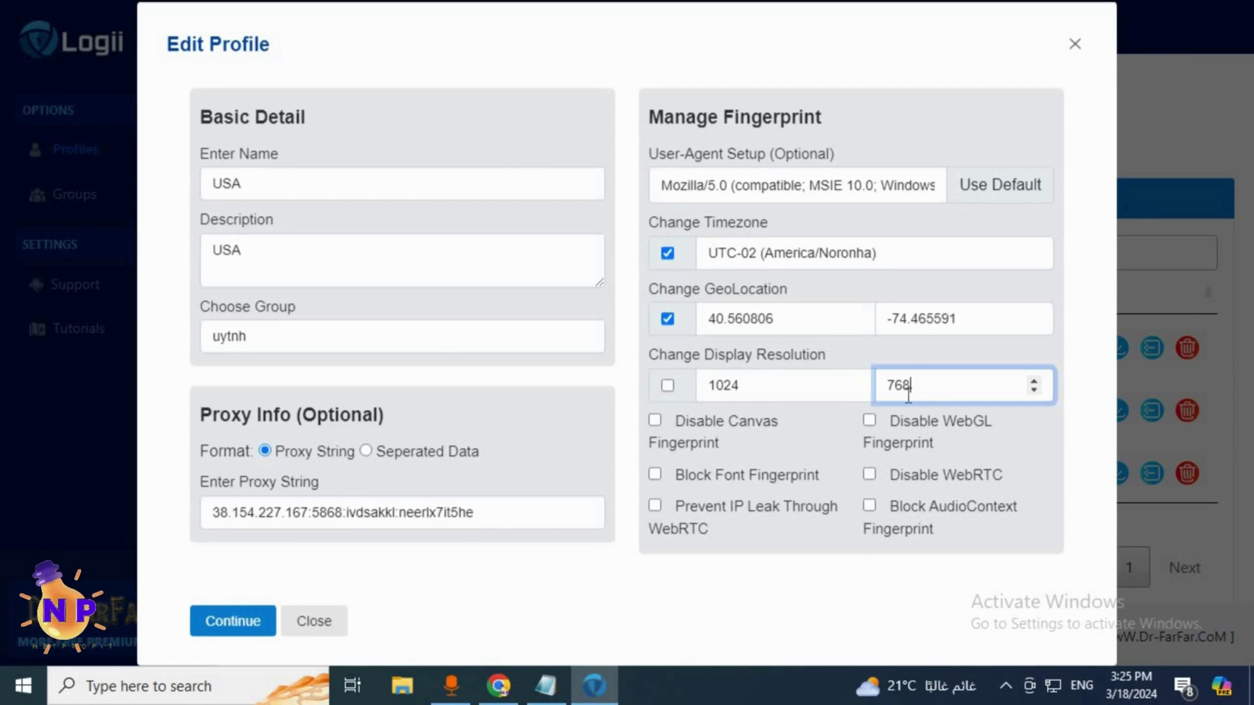
pyautogui.click(667, 385)
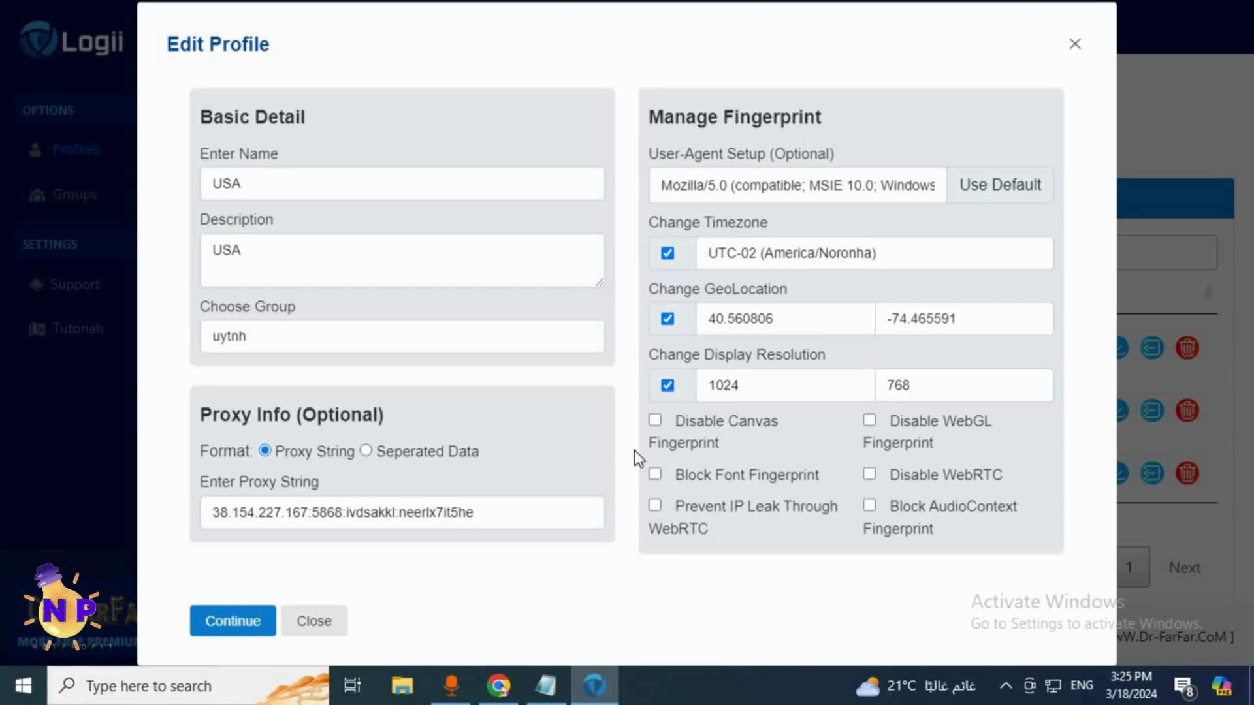
# Enable all six Canvas, WebGL, font, WebRTC, IP leak and AudioContext protections for the USA profile, and save it
pyautogui.click(655, 506)
pyautogui.click(869, 504)
pyautogui.click(869, 474)
pyautogui.click(869, 420)
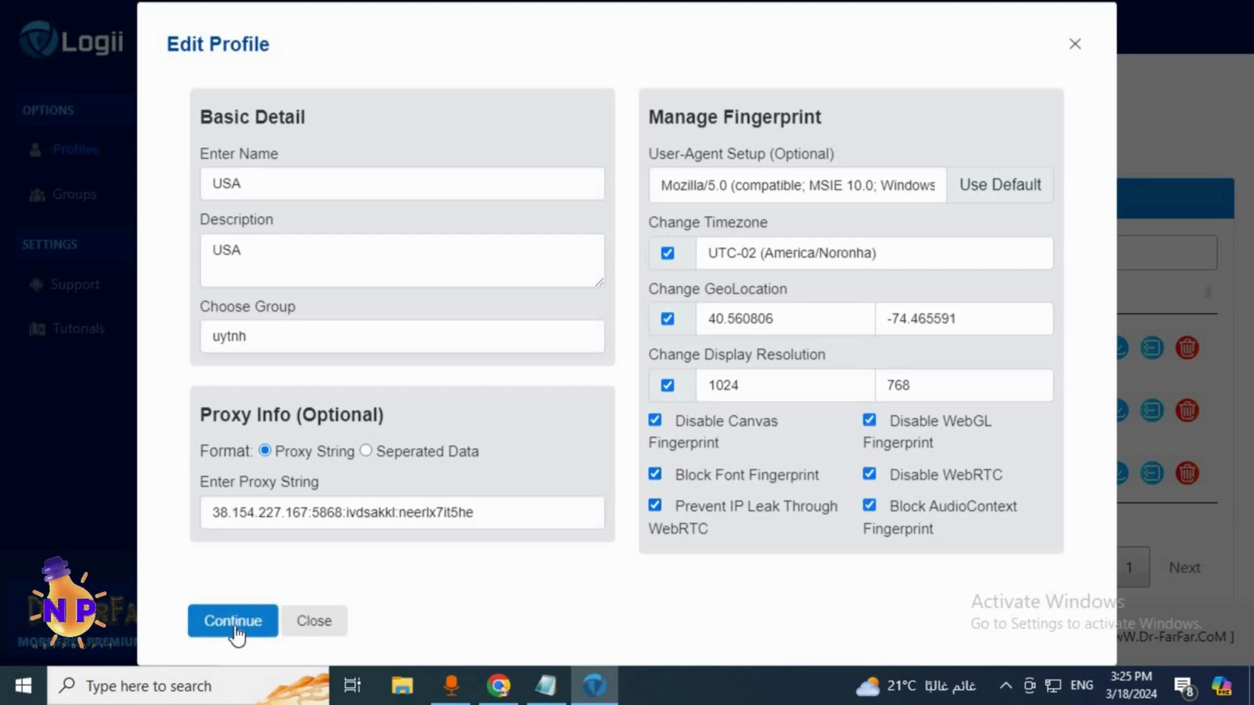
pyautogui.click(233, 621)
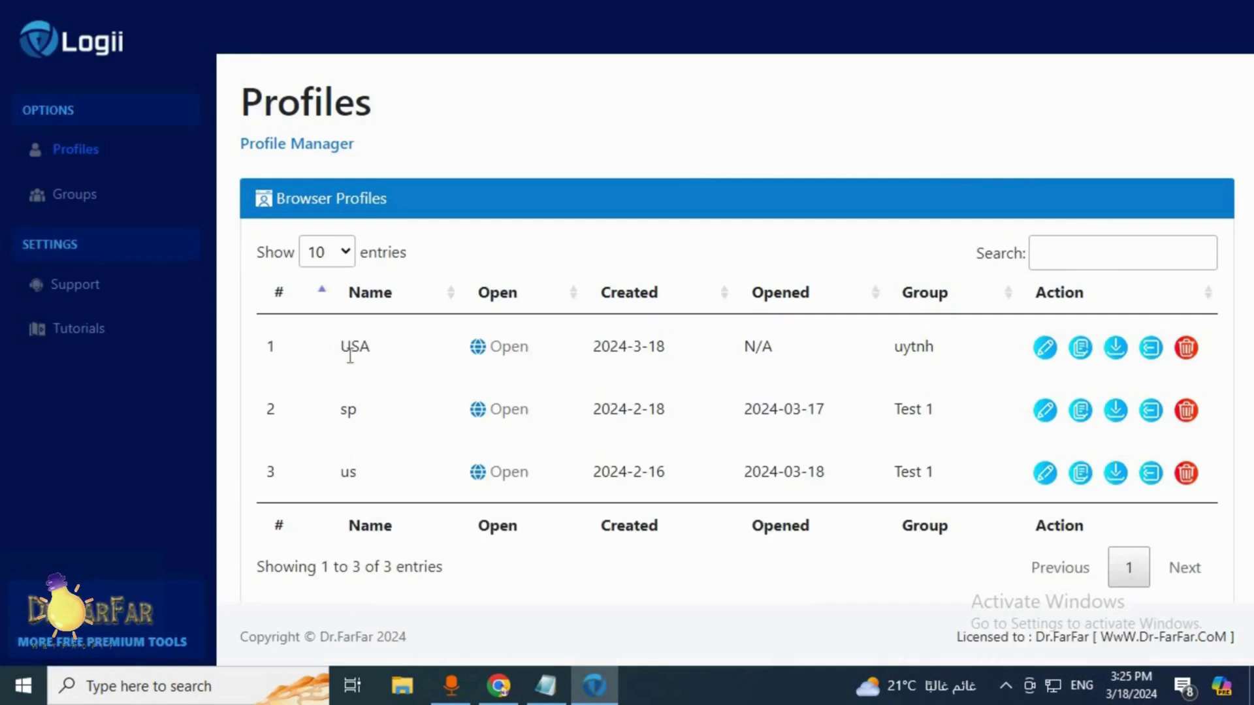
# Launch the USA profile's browser and look through the Google apps list on its start page
pyautogui.click(486, 348)
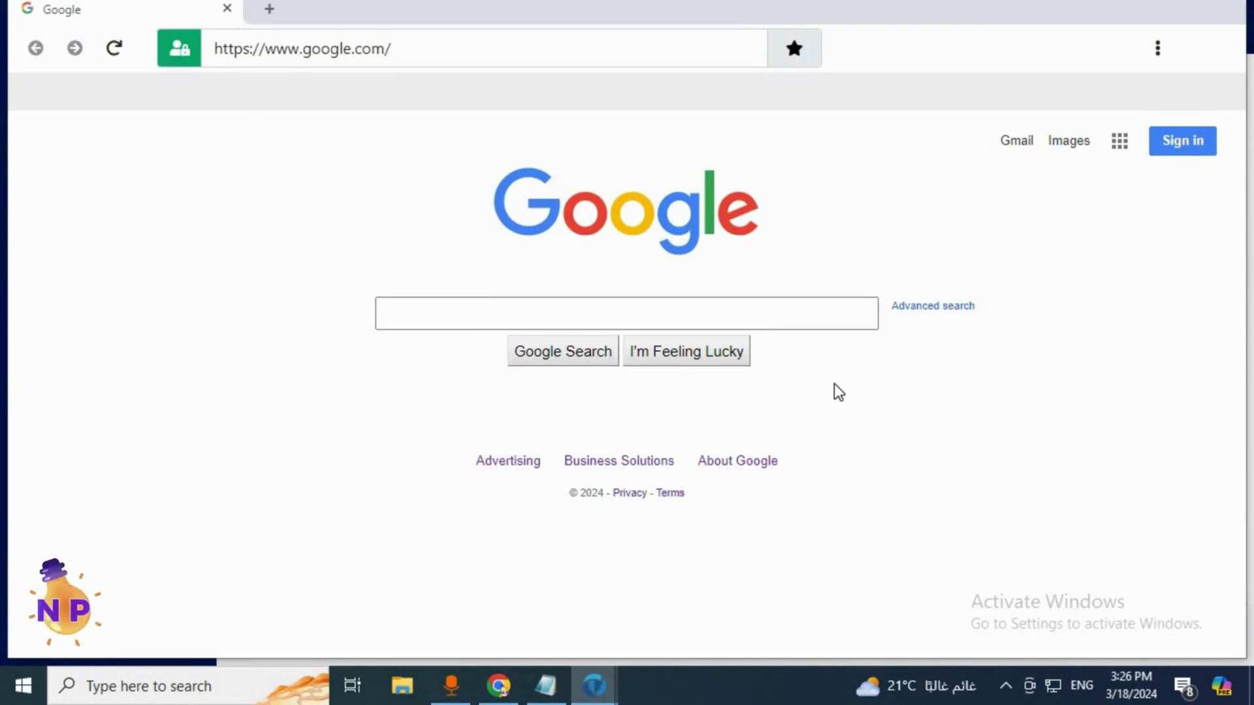
pyautogui.click(765, 319)
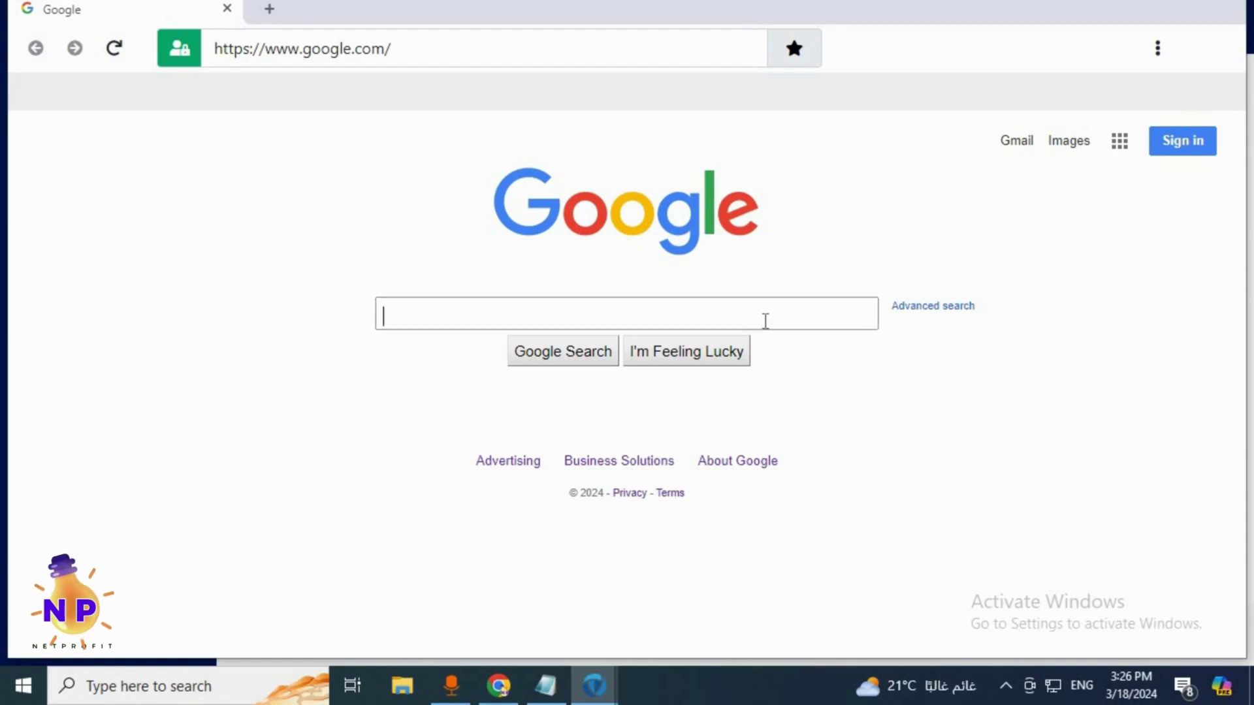
pyautogui.click(1119, 147)
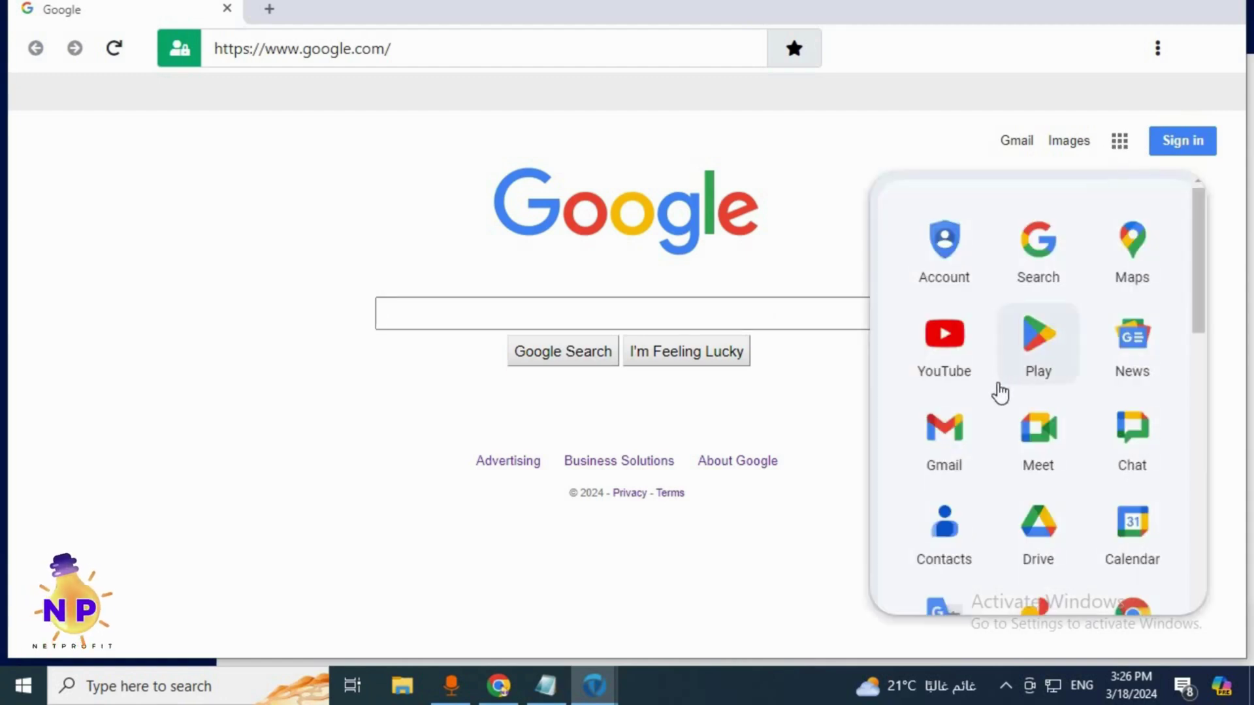
pyautogui.scroll(-5, 997, 392)
pyautogui.scroll(5, 996, 405)
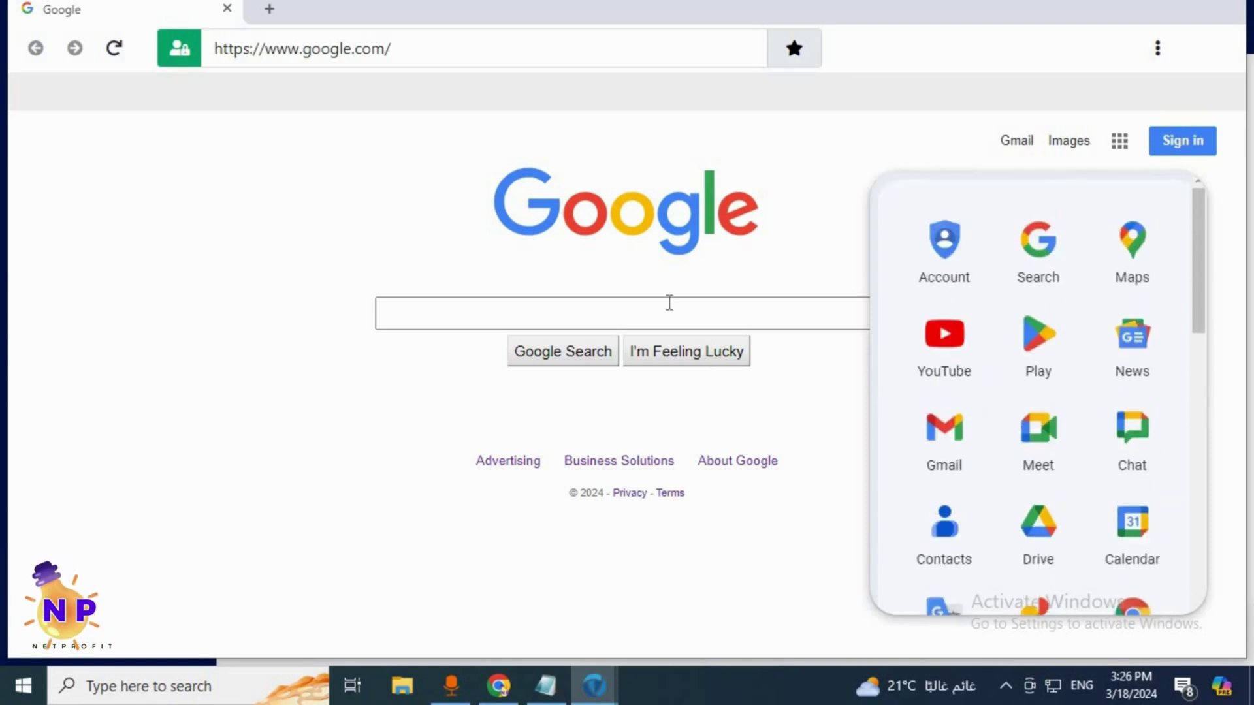
pyautogui.click(674, 324)
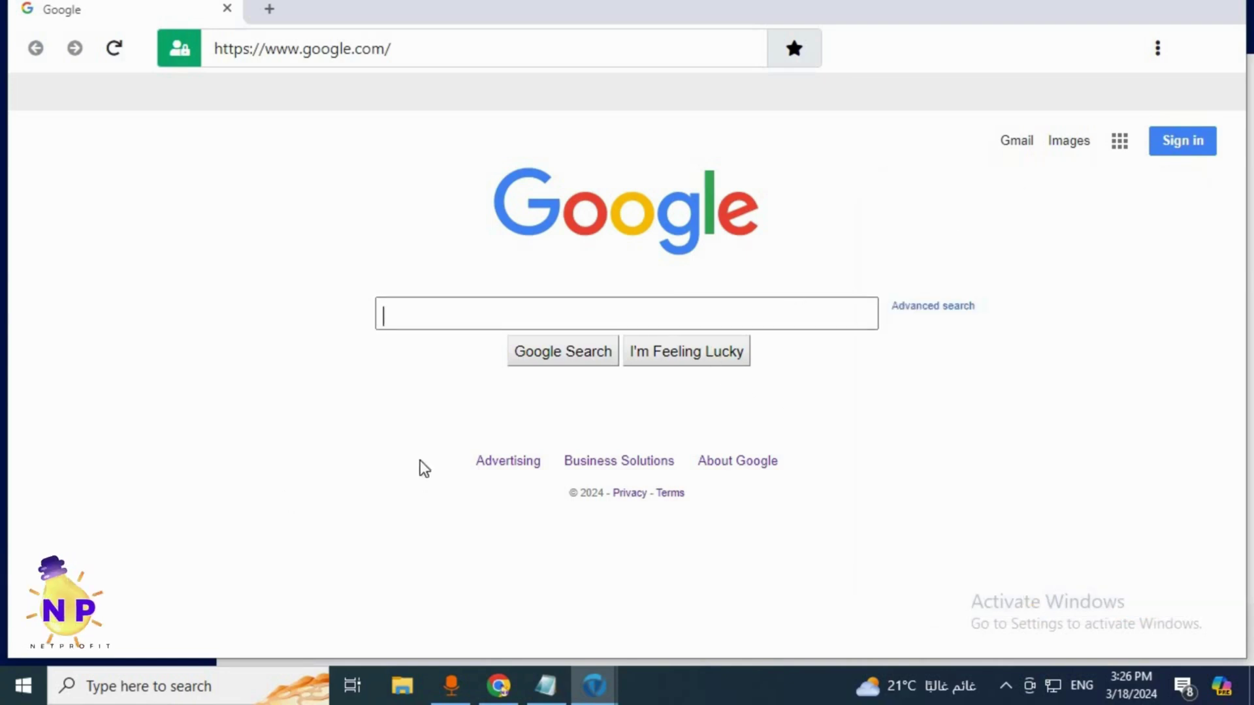
pyautogui.click(488, 604)
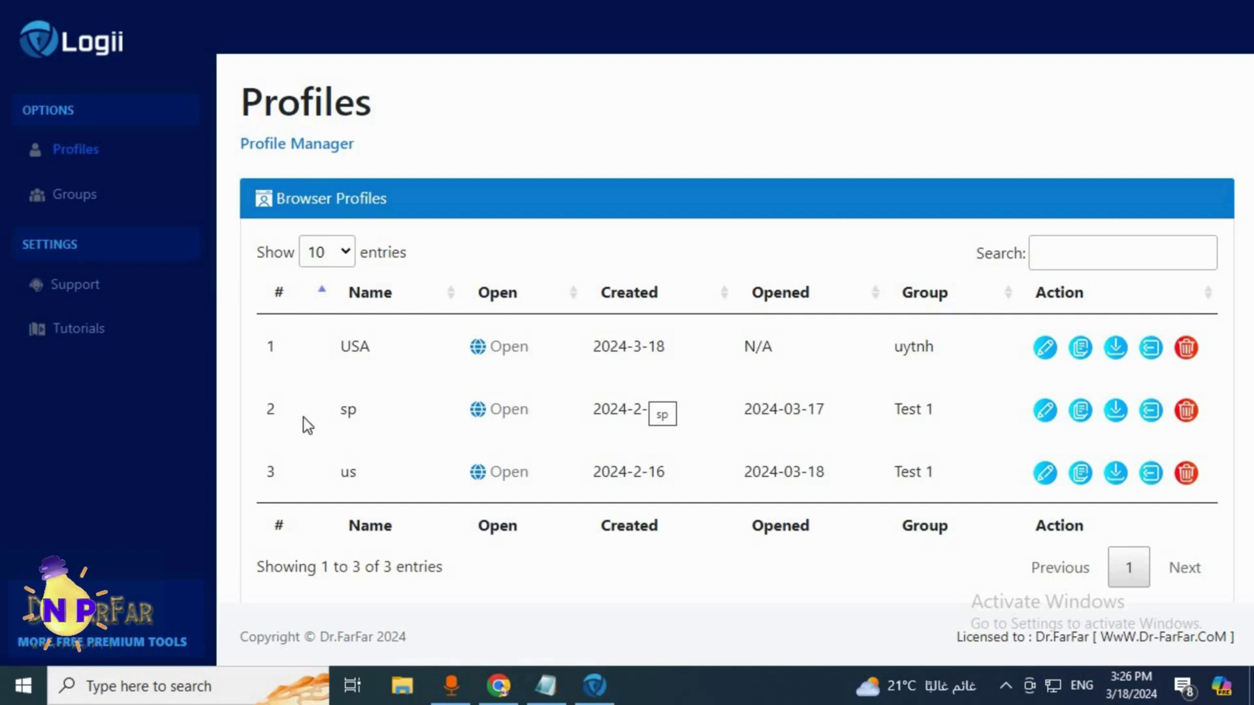
# Export the USA profile to a Profile file named logii-browser_USA_profile_30
pyautogui.scroll(-1, 381, 397)
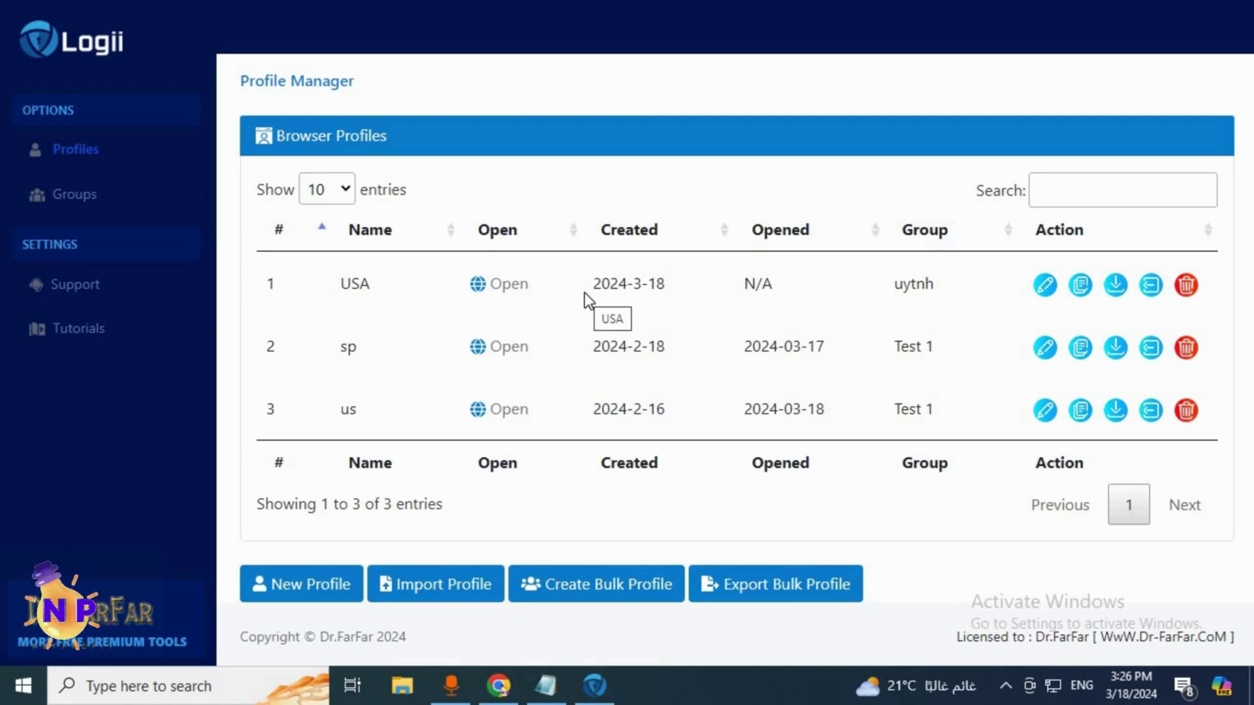
pyautogui.click(1120, 290)
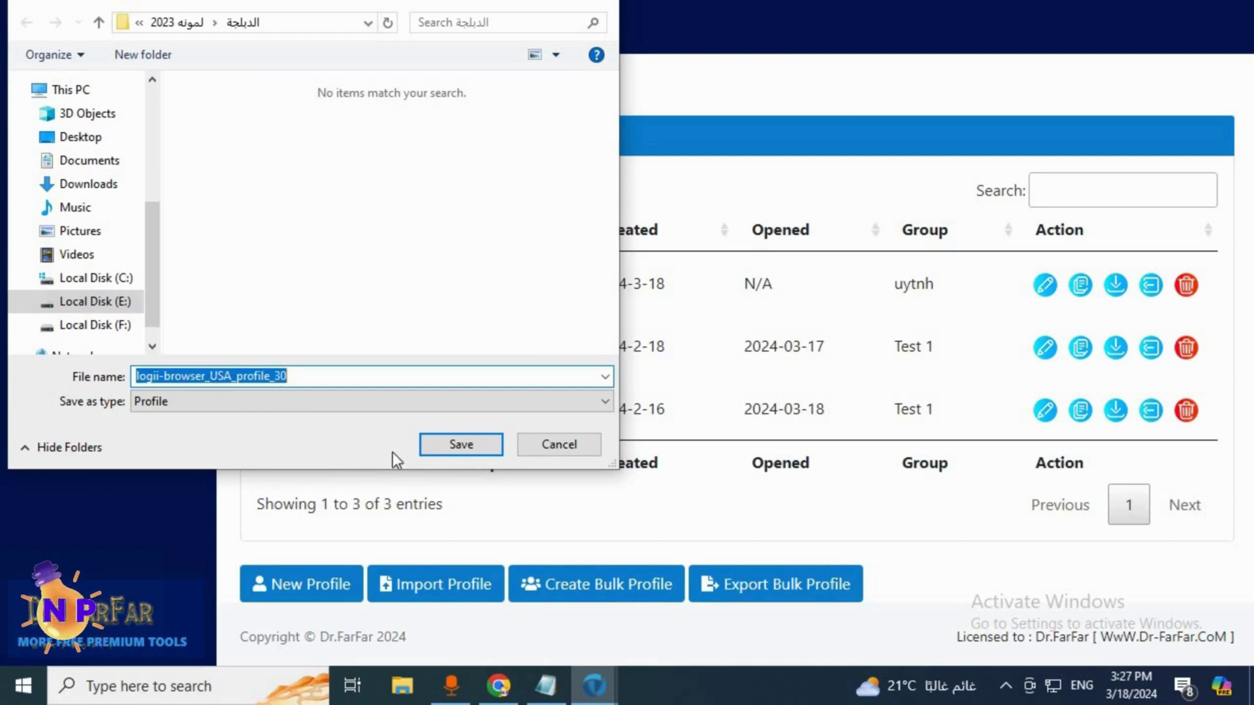
pyautogui.click(462, 446)
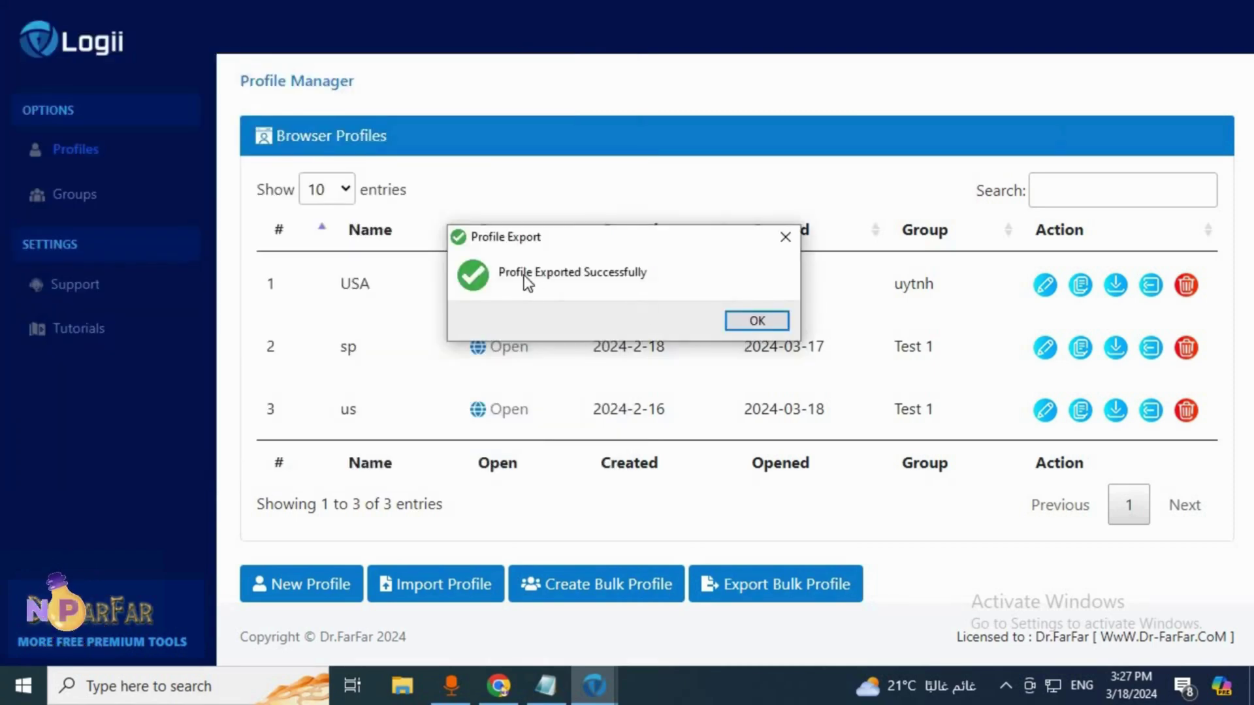
pyautogui.click(755, 320)
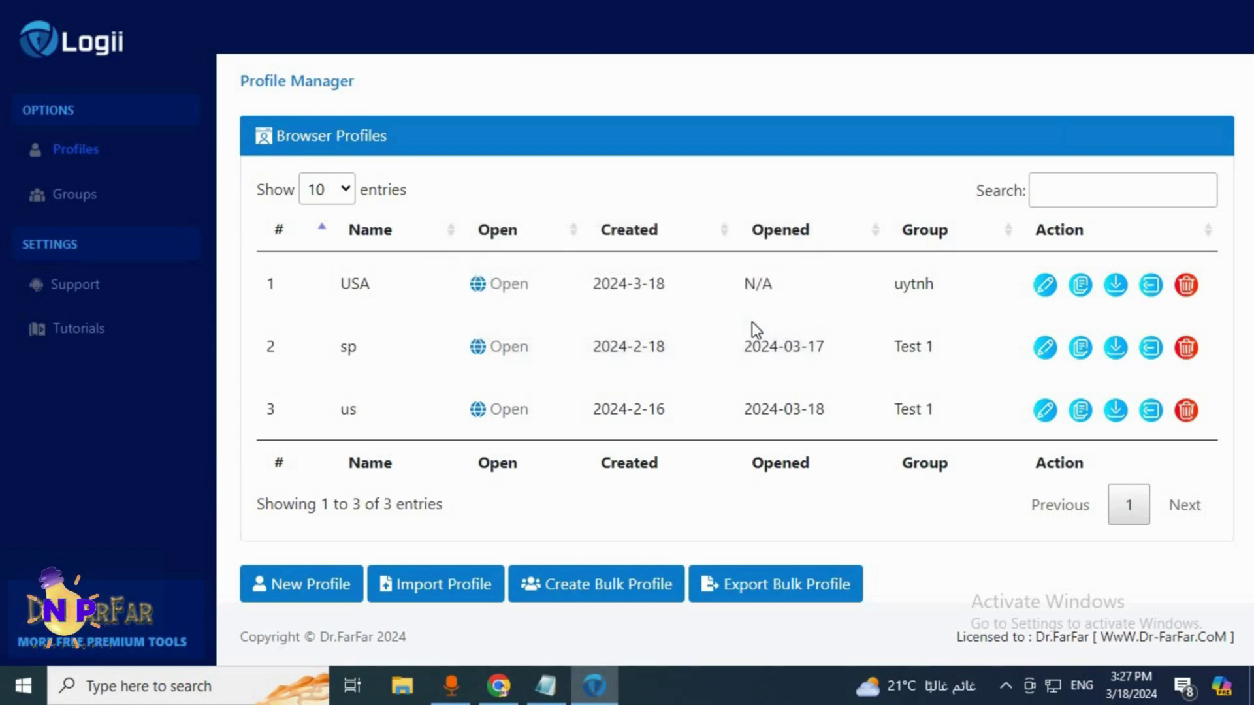
# Start a profile import from the profile manager
pyautogui.click(432, 587)
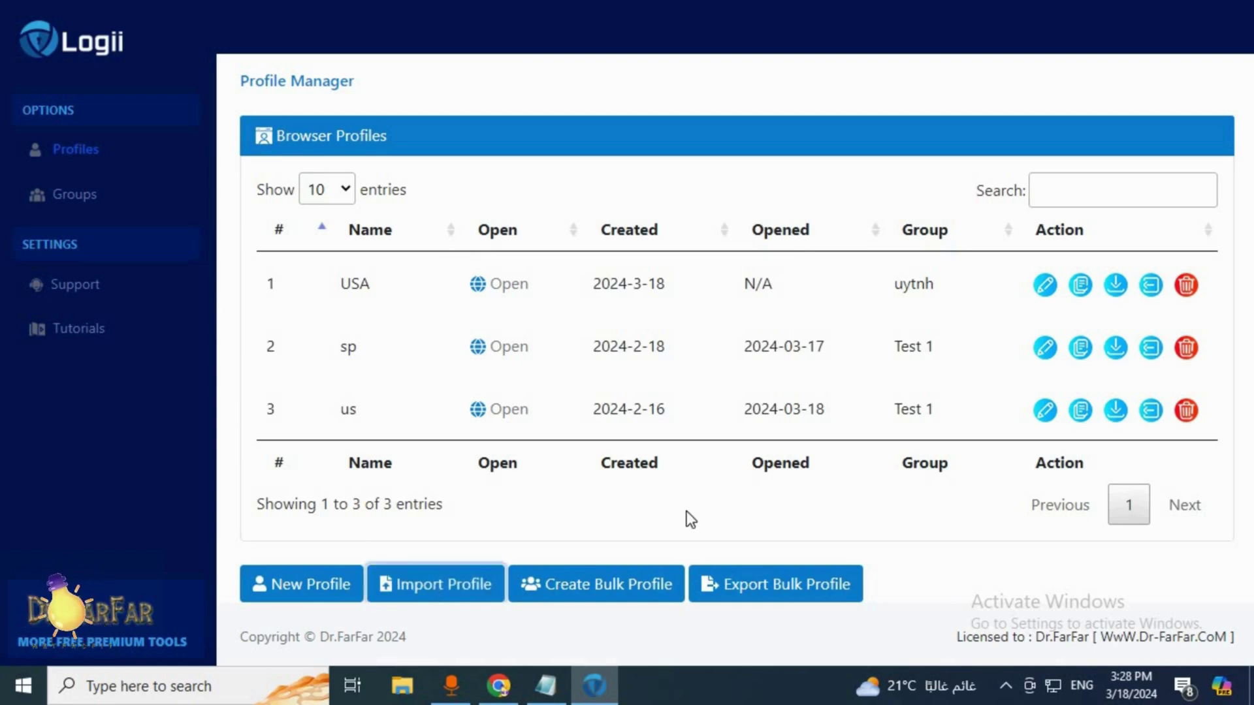